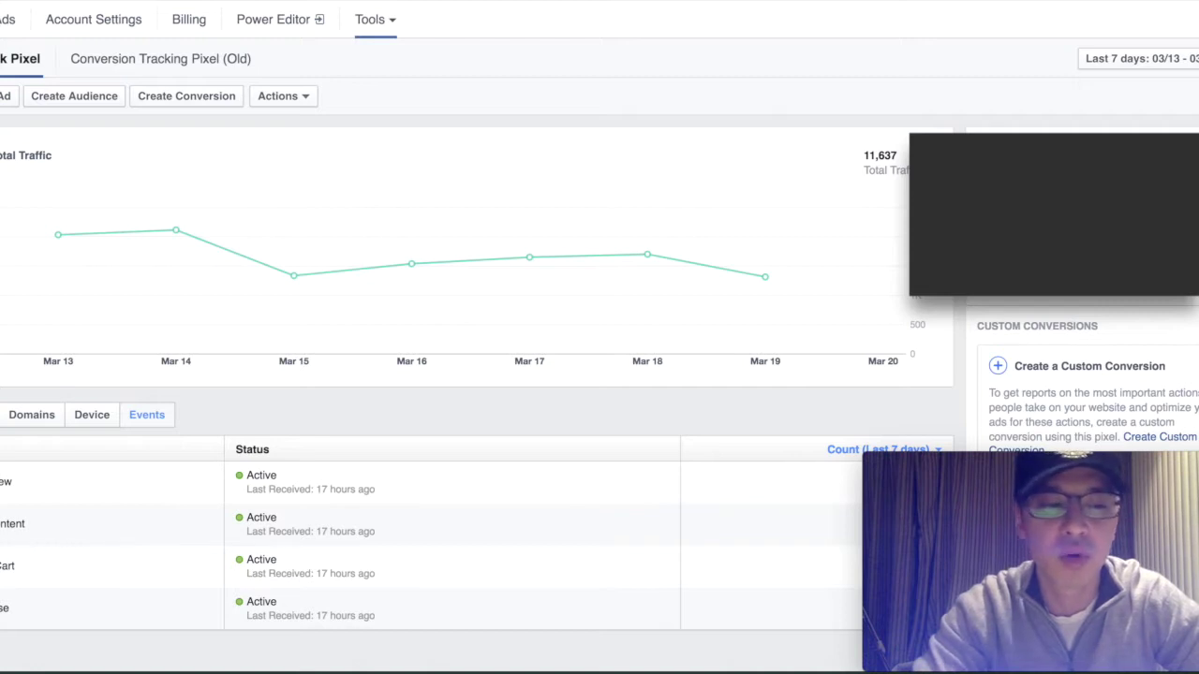
- Examine the Add to Cart and Purchase entries in the Facebook pixel's events list
left_click_drag(2, 566, 29, 566)
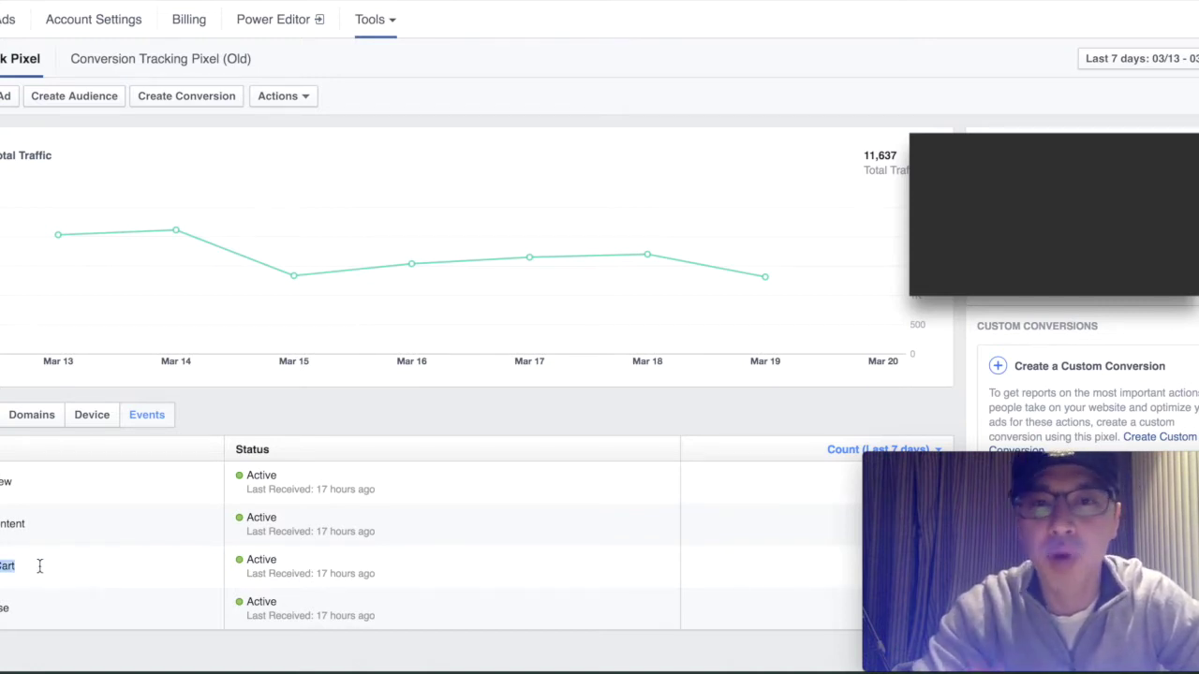
left_click_drag(9, 621, 36, 622)
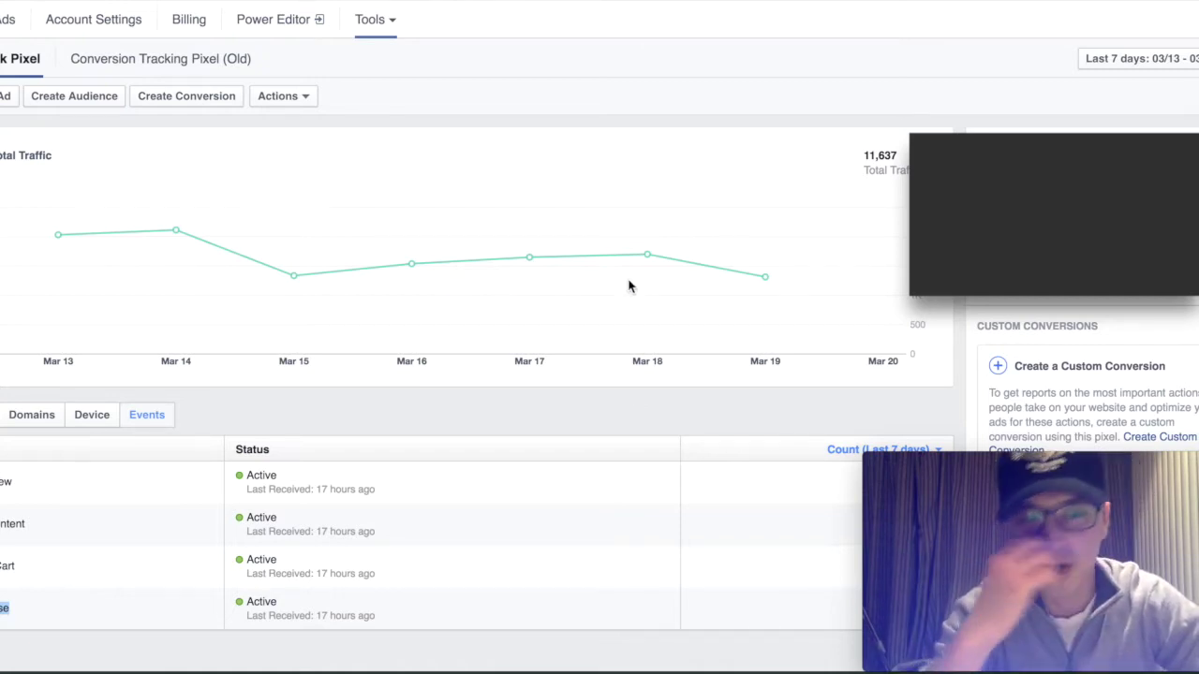
left_click(434, 170)
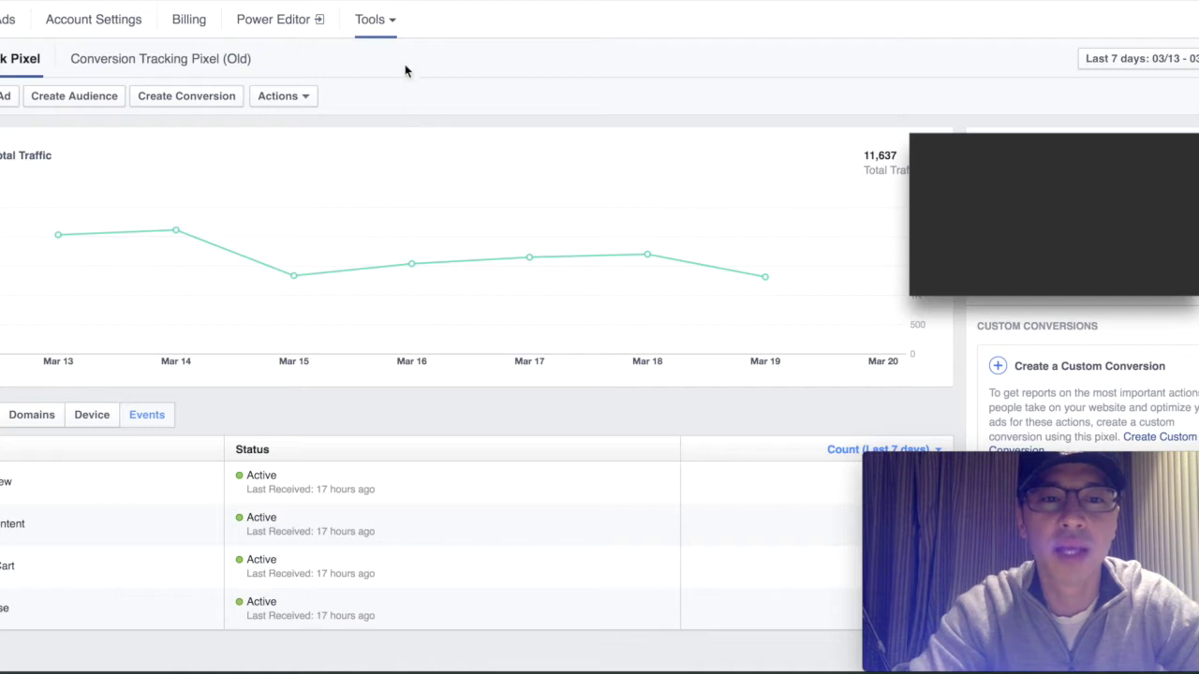
left_click(379, 26)
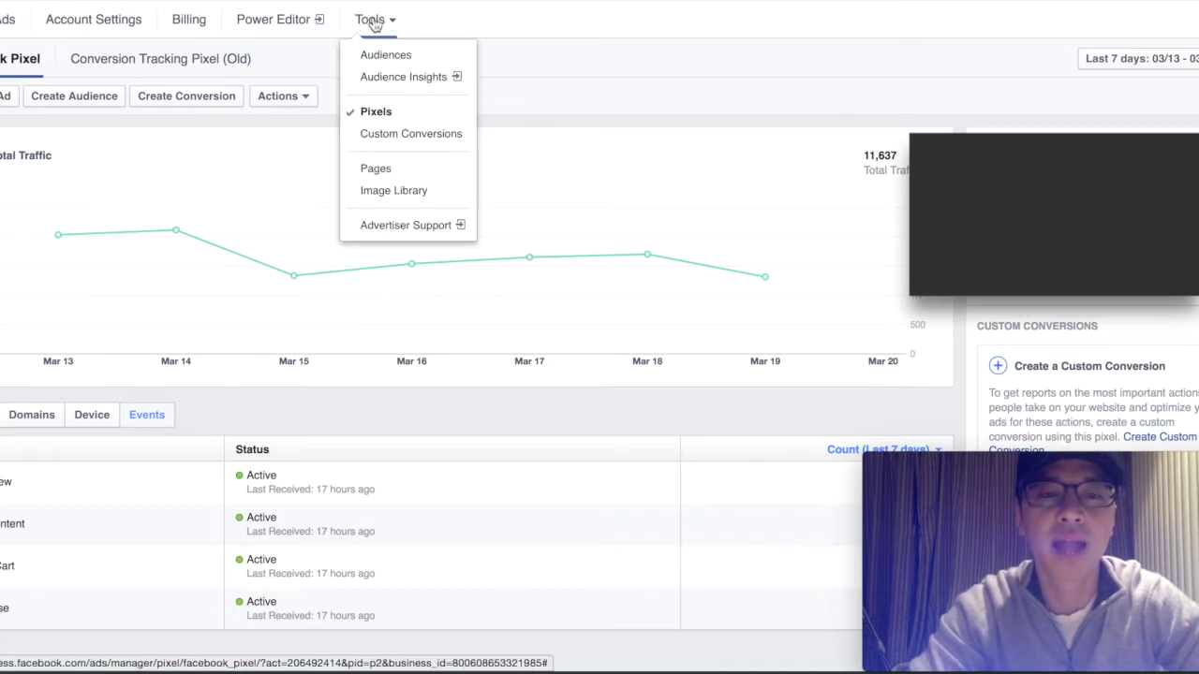
left_click(385, 28)
left_click(387, 26)
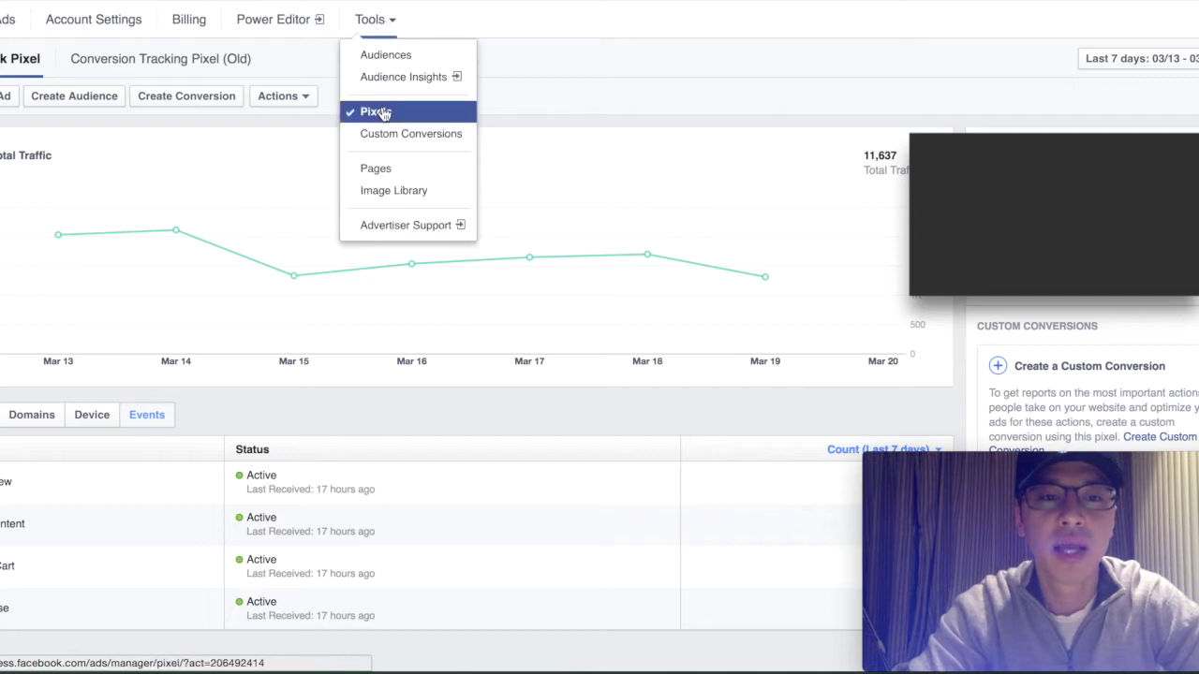
left_click(296, 161)
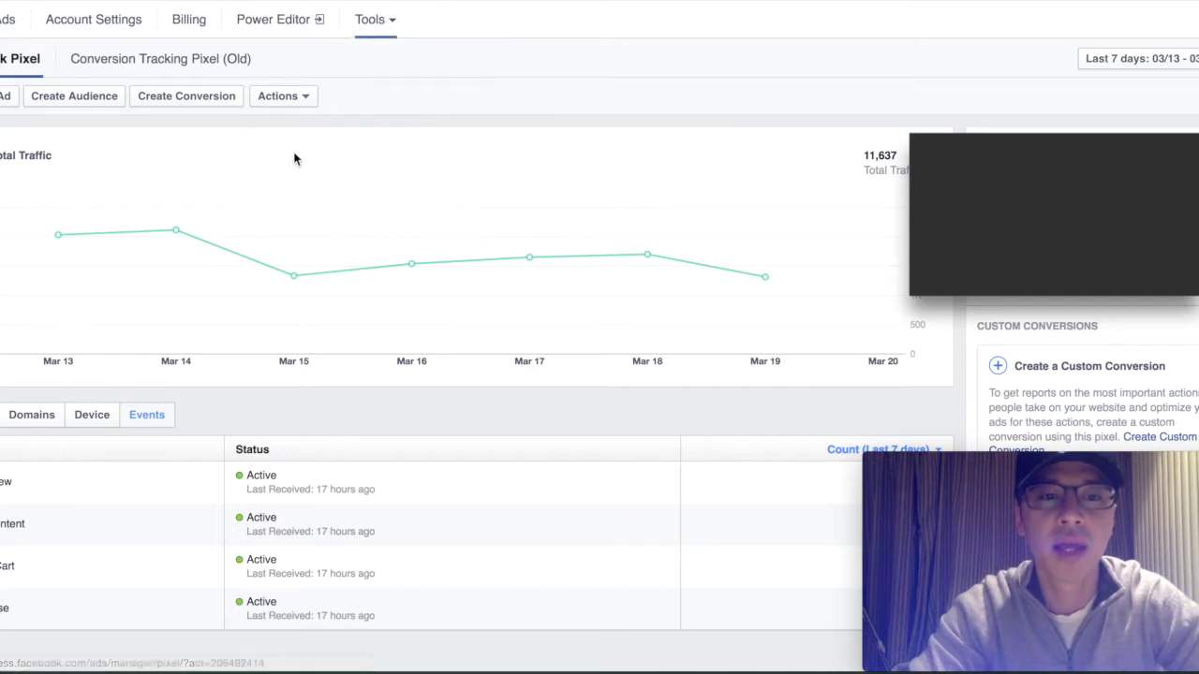
- Display the Facebook pixel's code together with its conversion tracking events
left_click(296, 98)
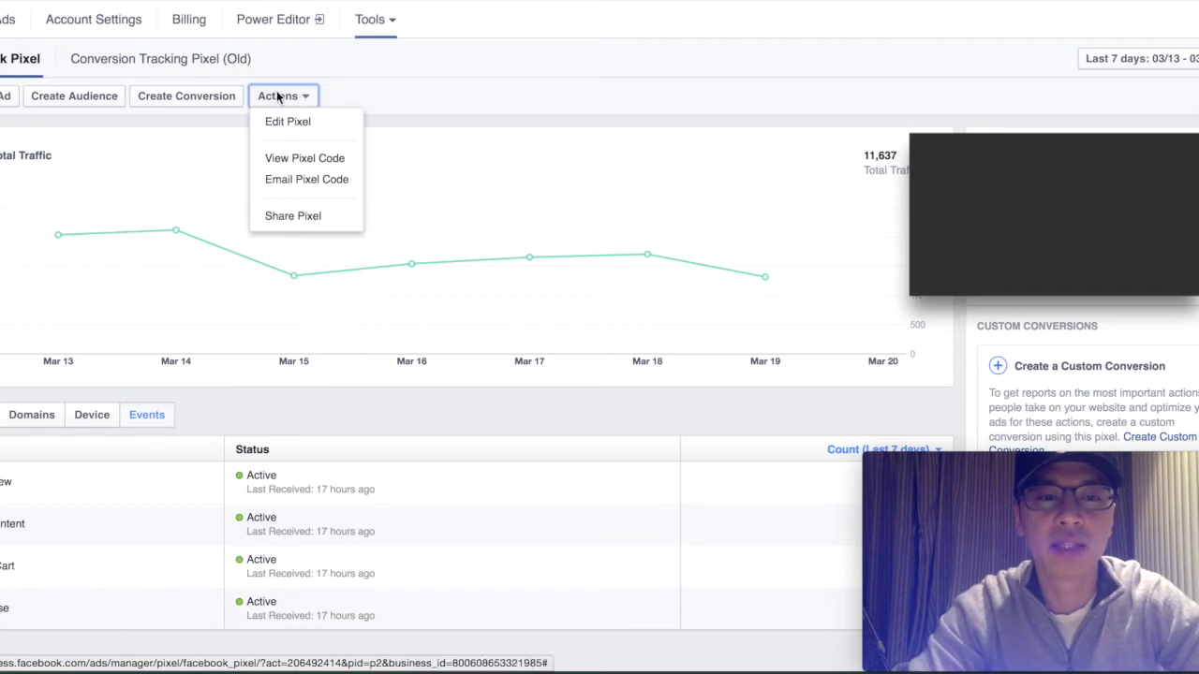
left_click(355, 91)
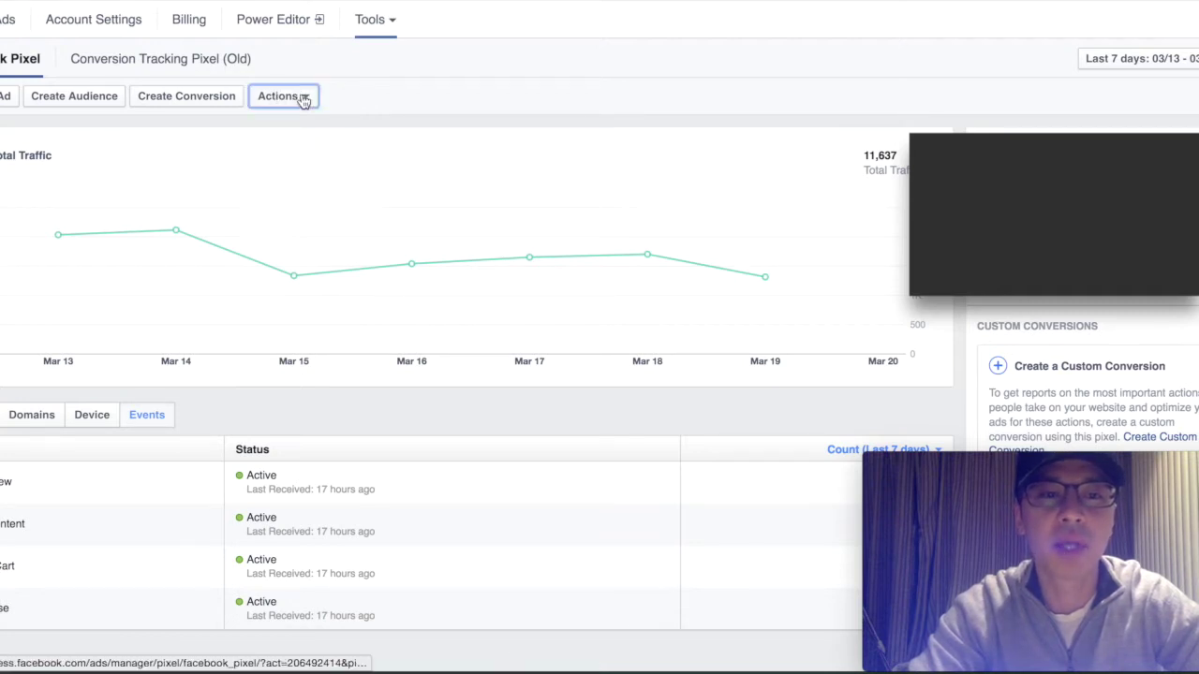
left_click(302, 97)
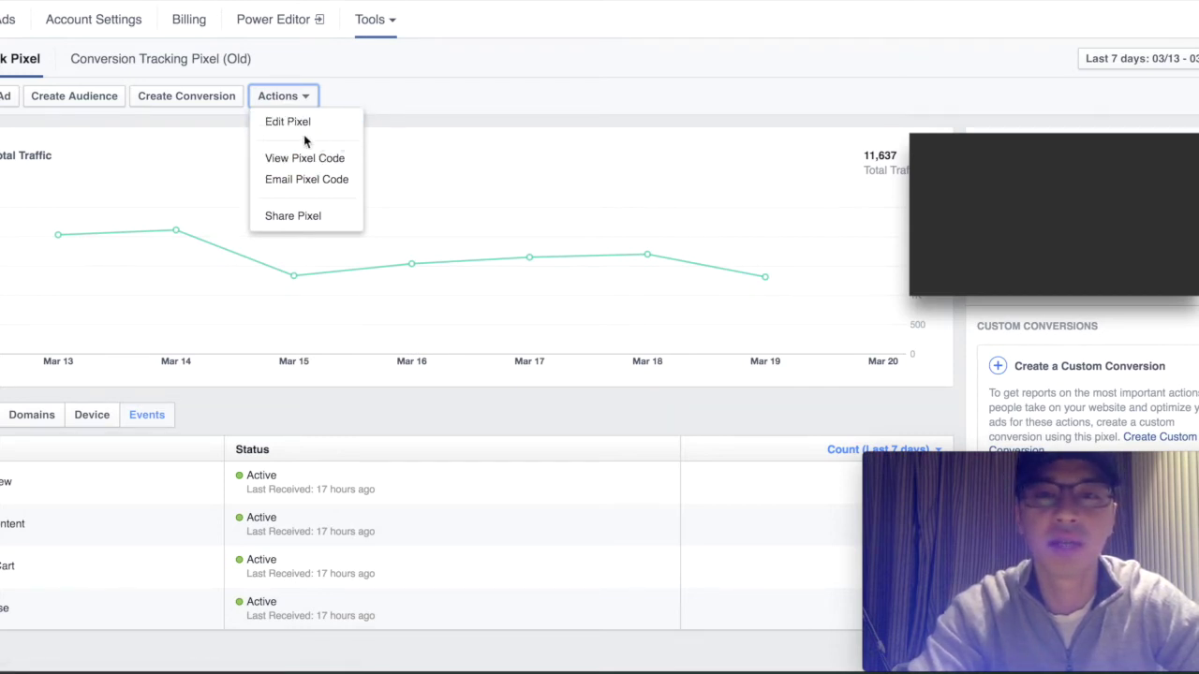
left_click(444, 113)
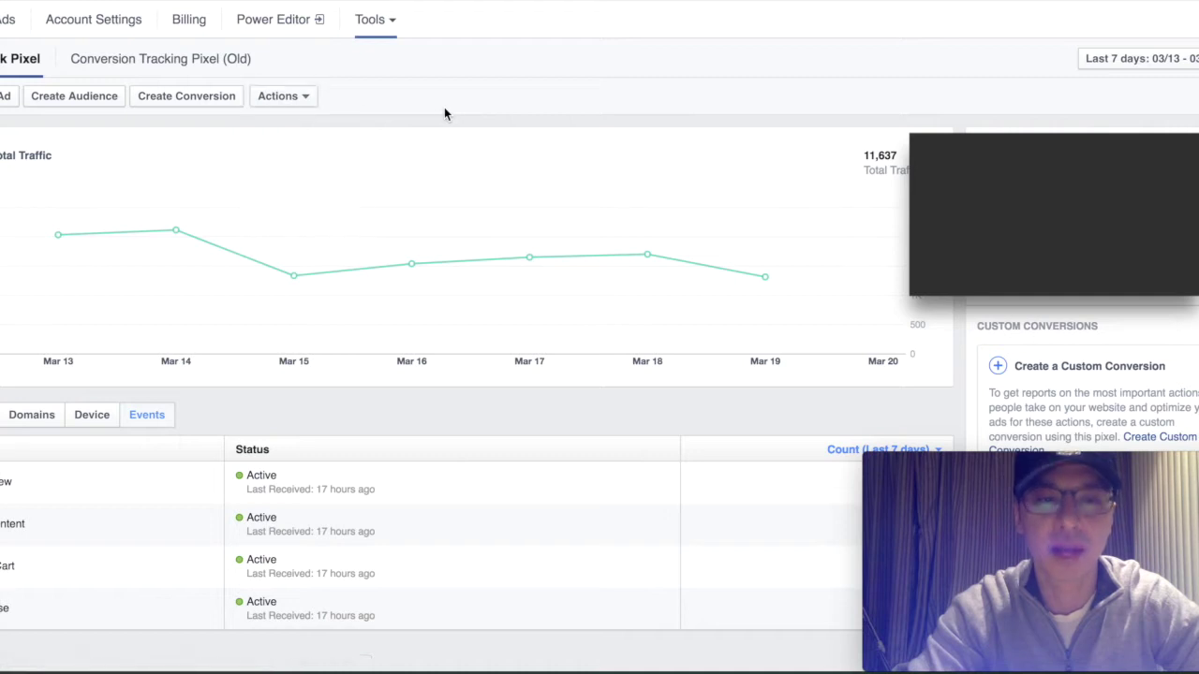
left_click(307, 99)
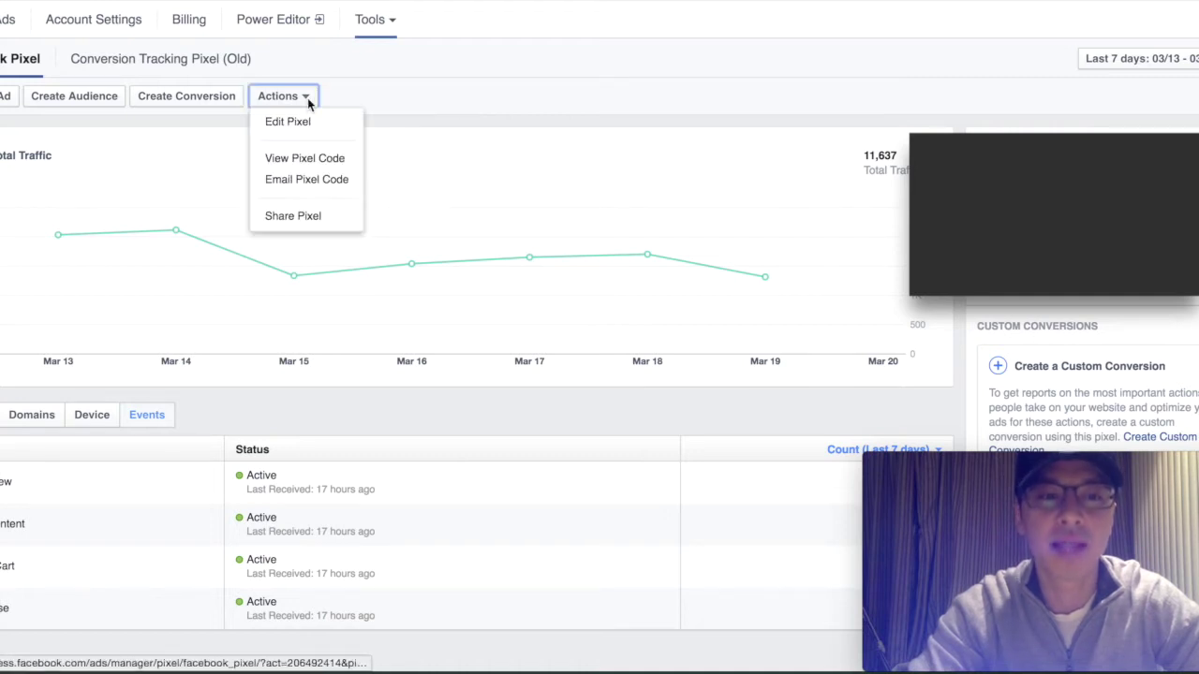
left_click(305, 159)
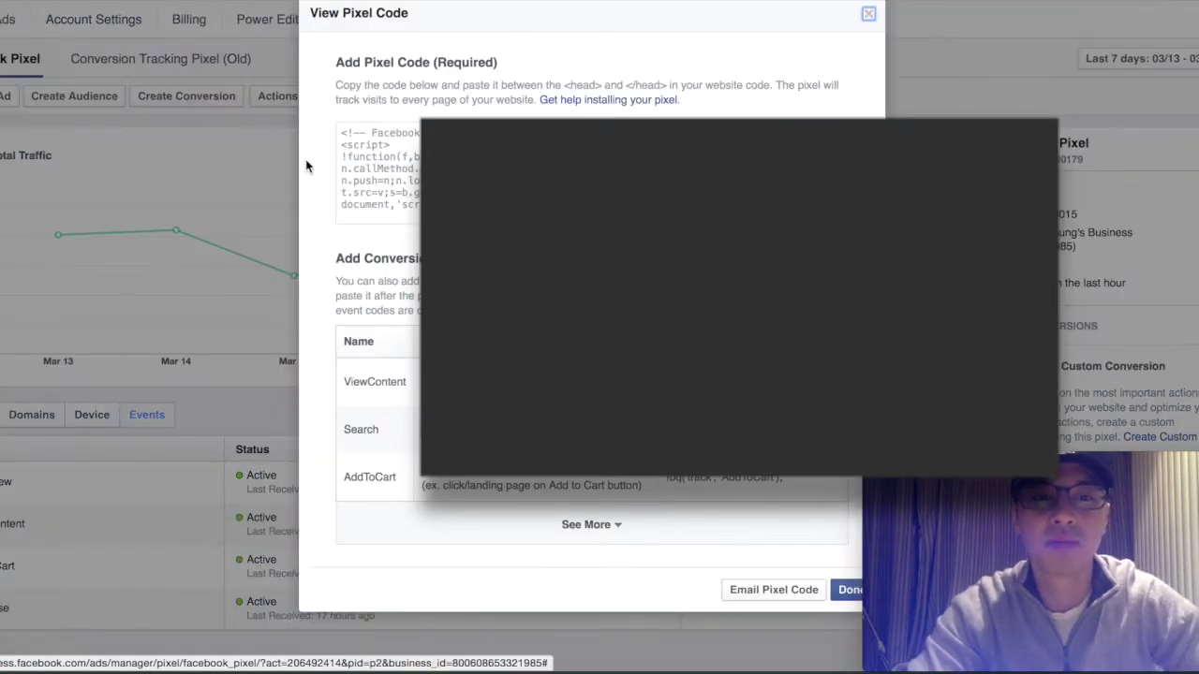
- Examine the base pixel code and the instruction on placing it between the website's <head> and </head> tags
left_click(382, 140)
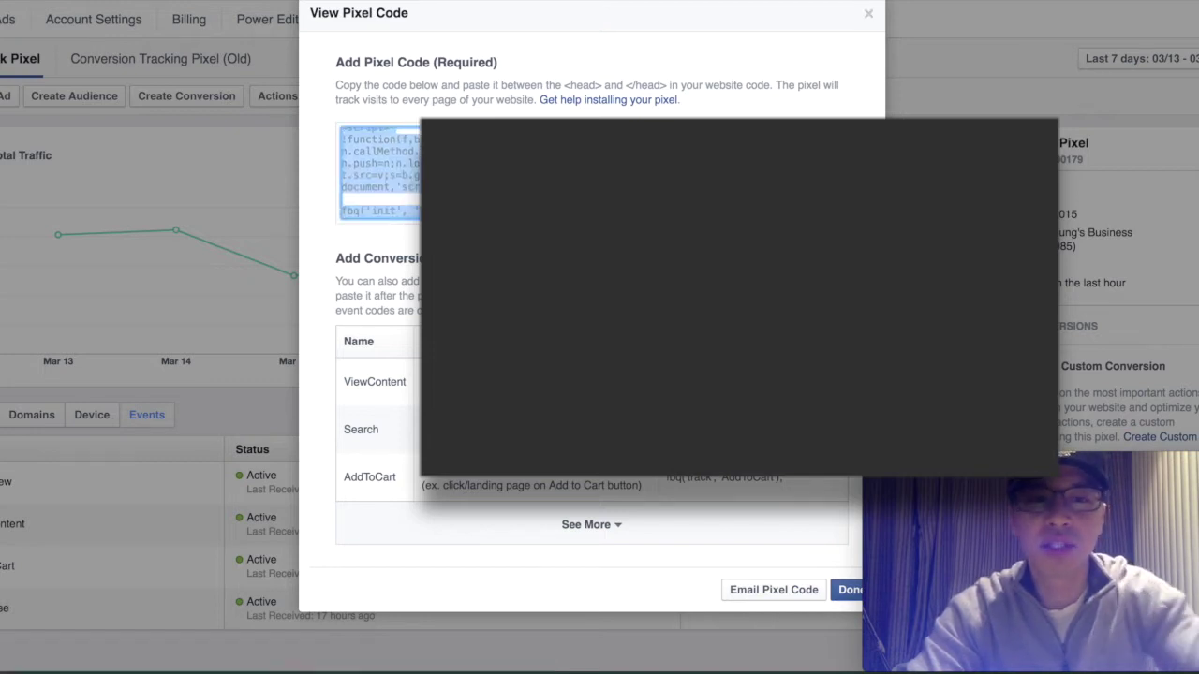
scroll(380, 174, "up", 2)
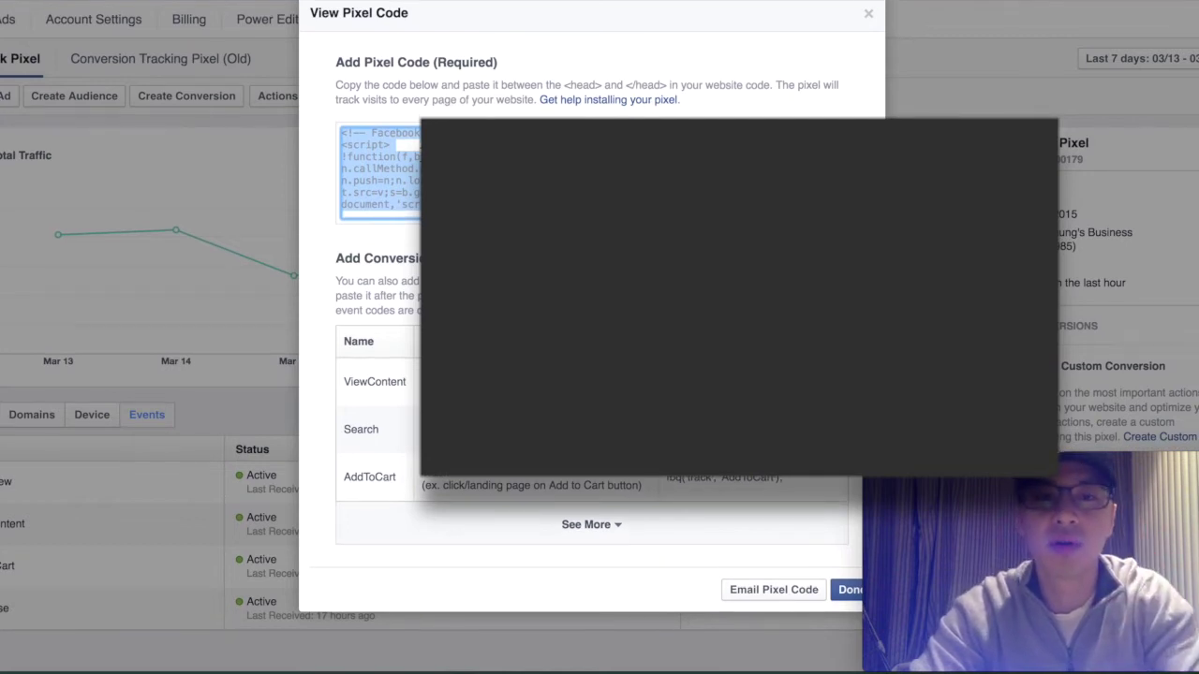
left_click_drag(336, 84, 439, 87)
left_click(439, 86)
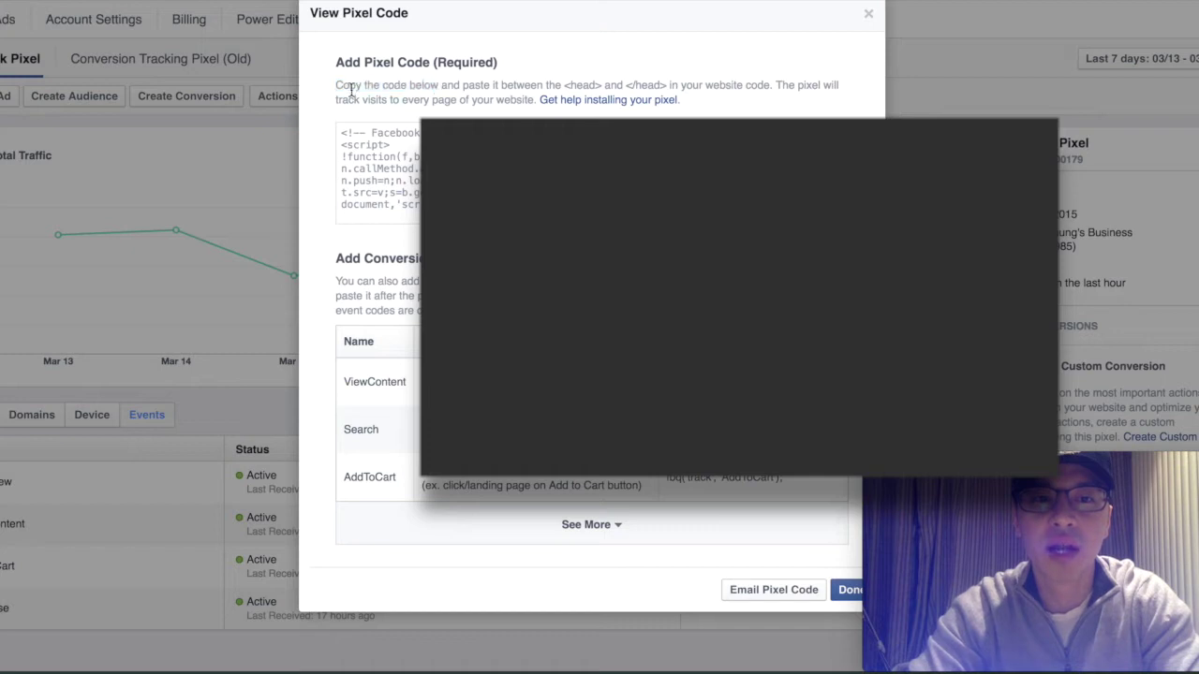
left_click_drag(337, 86, 779, 81)
left_click(776, 79)
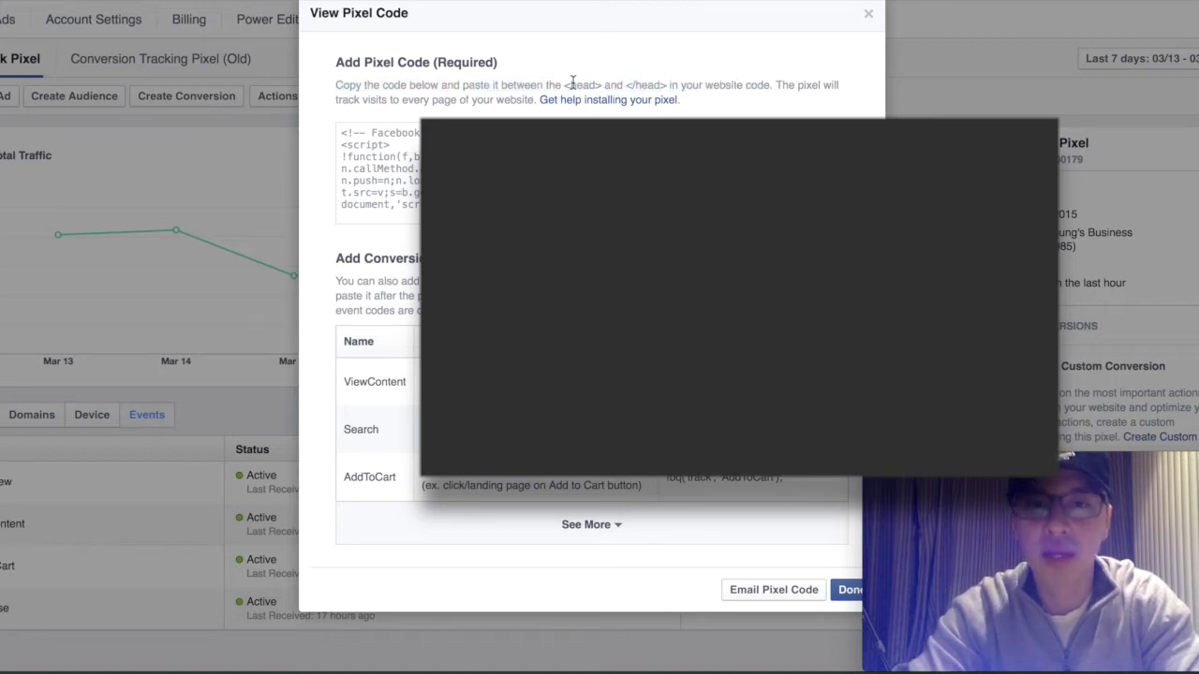
left_click_drag(562, 85, 668, 86)
left_click(668, 84)
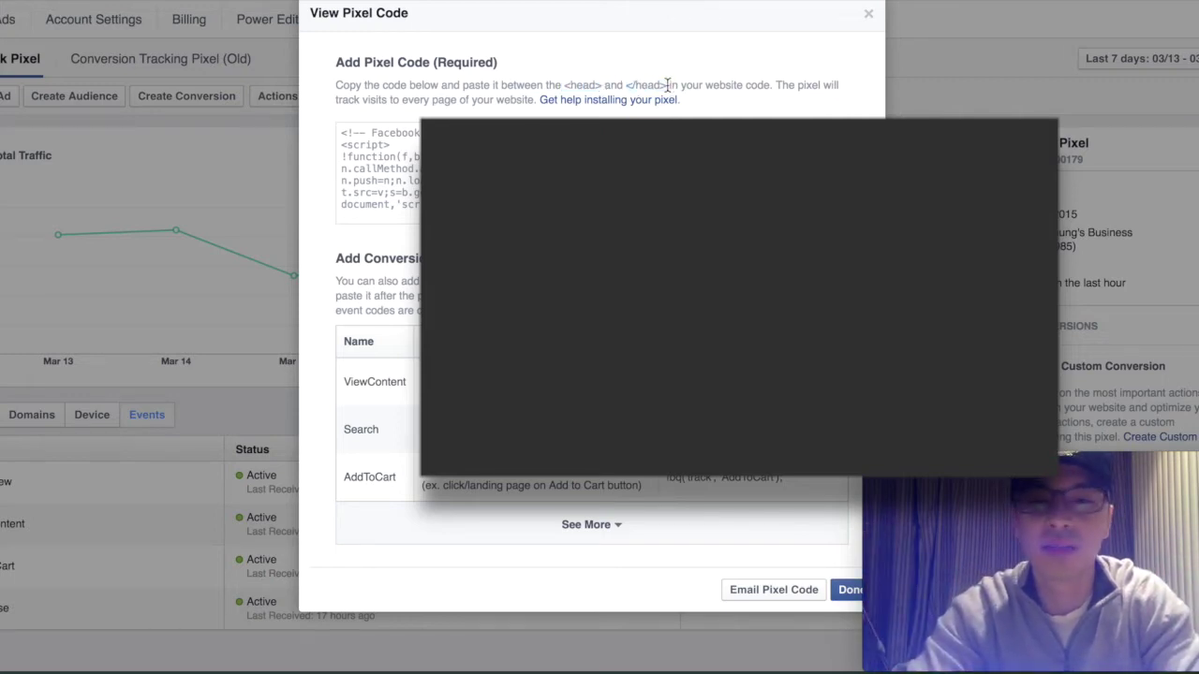
left_click(345, 144)
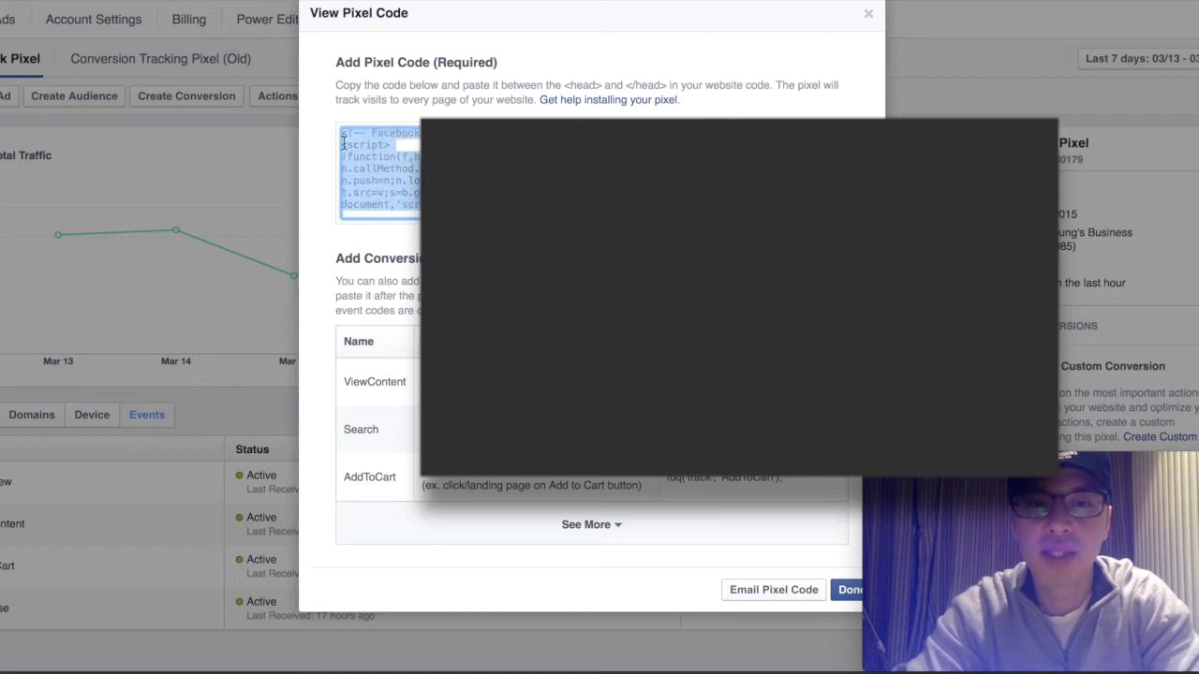
left_click_drag(563, 84, 670, 85)
left_click(603, 84)
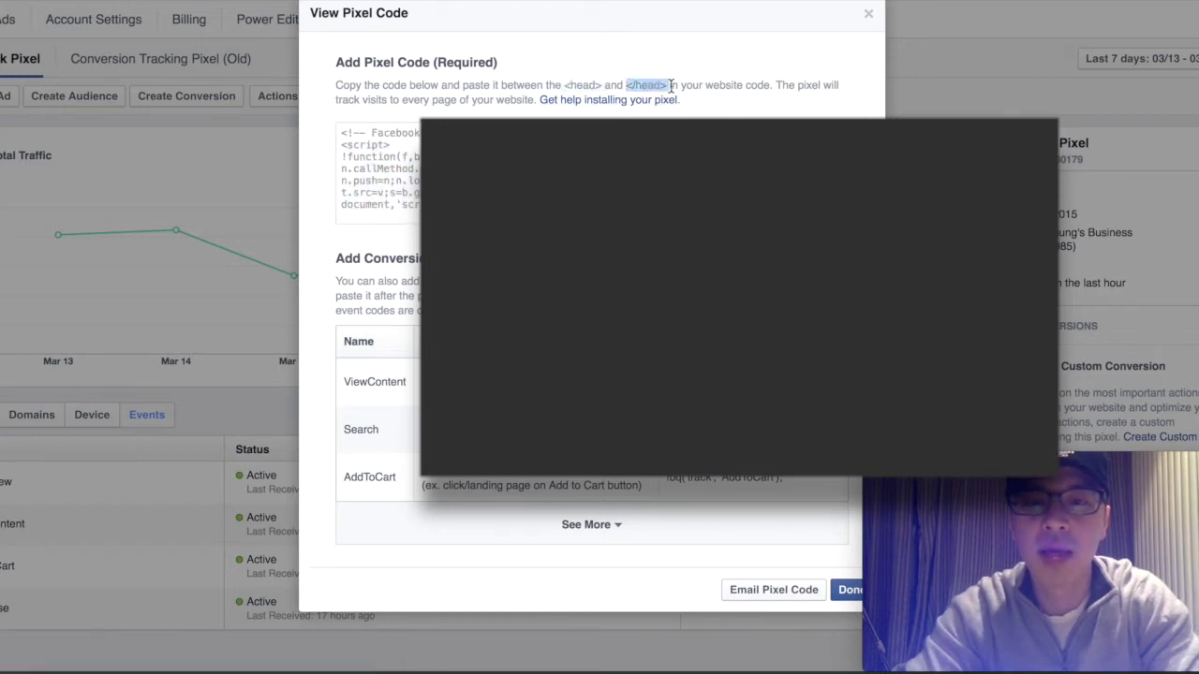
left_click(670, 86)
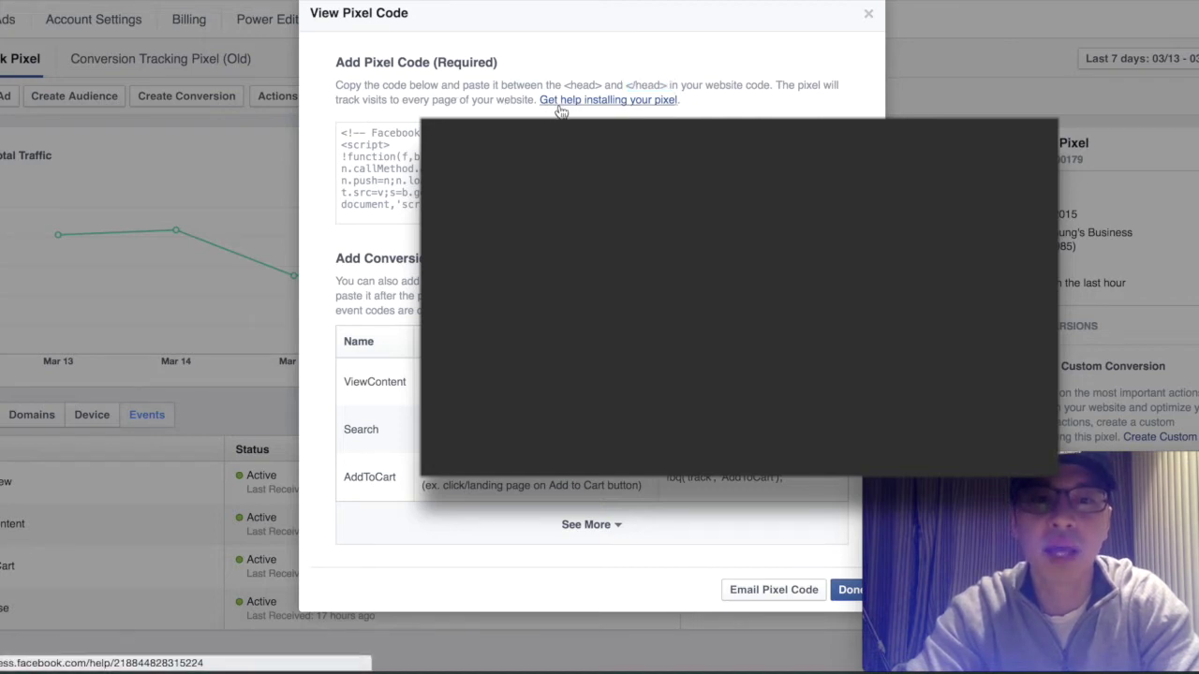
- Review the full base pixel code and locate both occurrences of the pixel ID in its copy in the Pages document
left_click(380, 174)
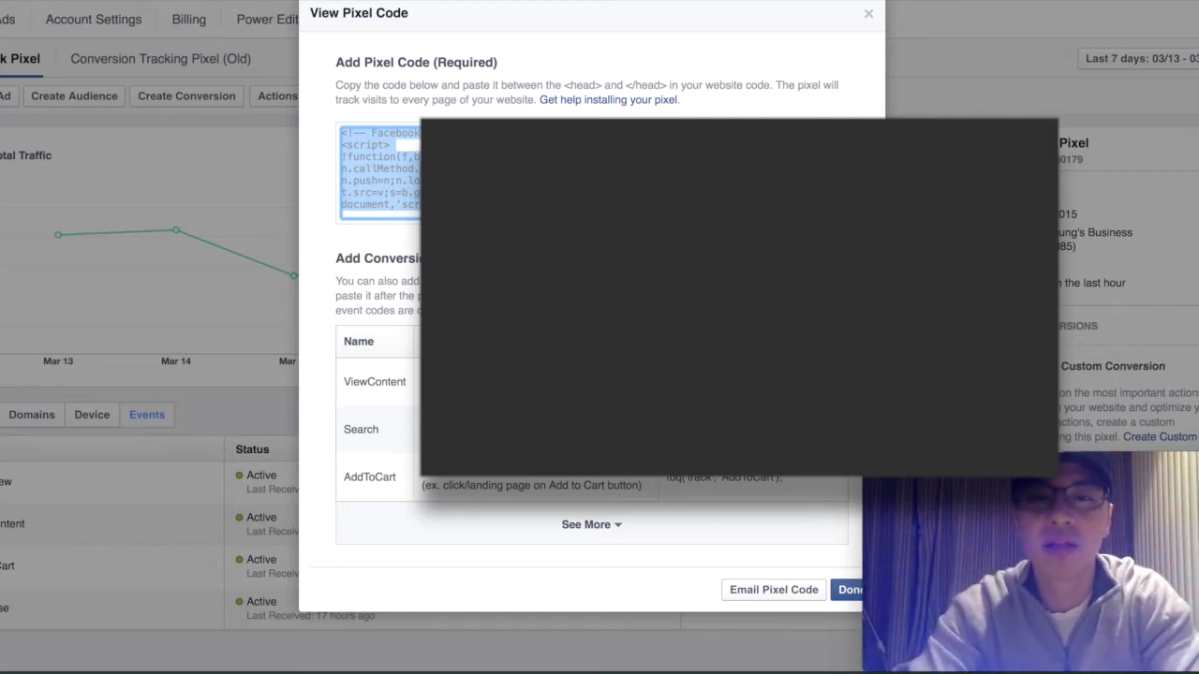
scroll(379, 174, "down", 5)
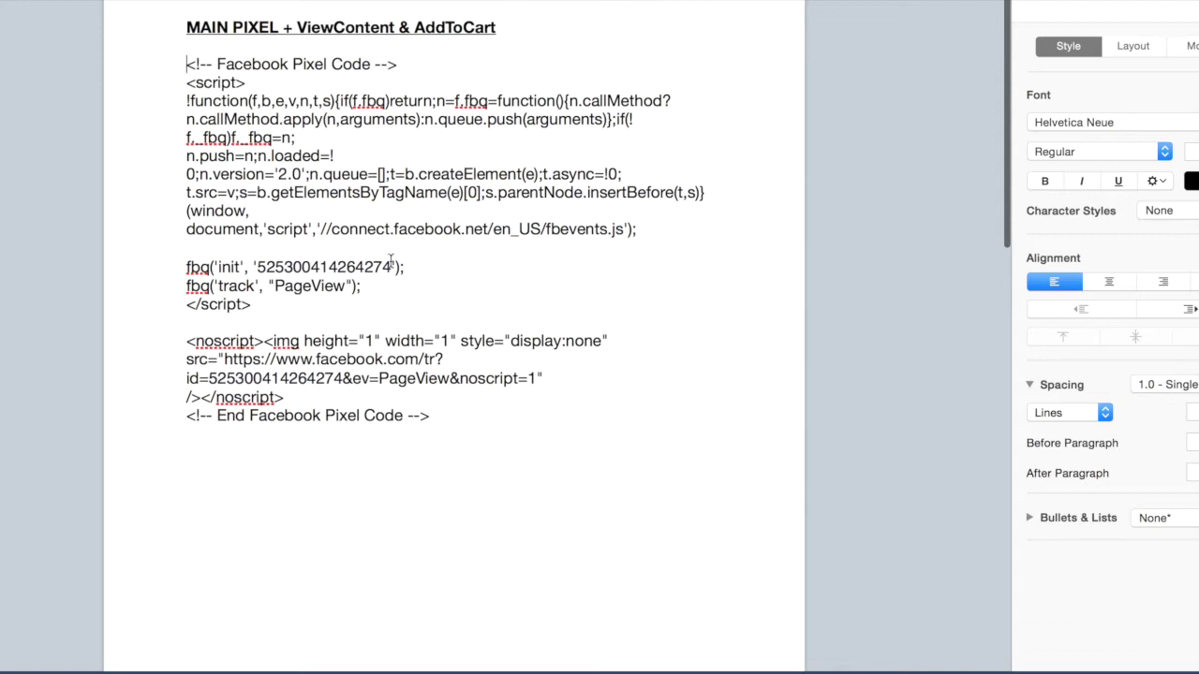
left_click_drag(256, 267, 392, 265)
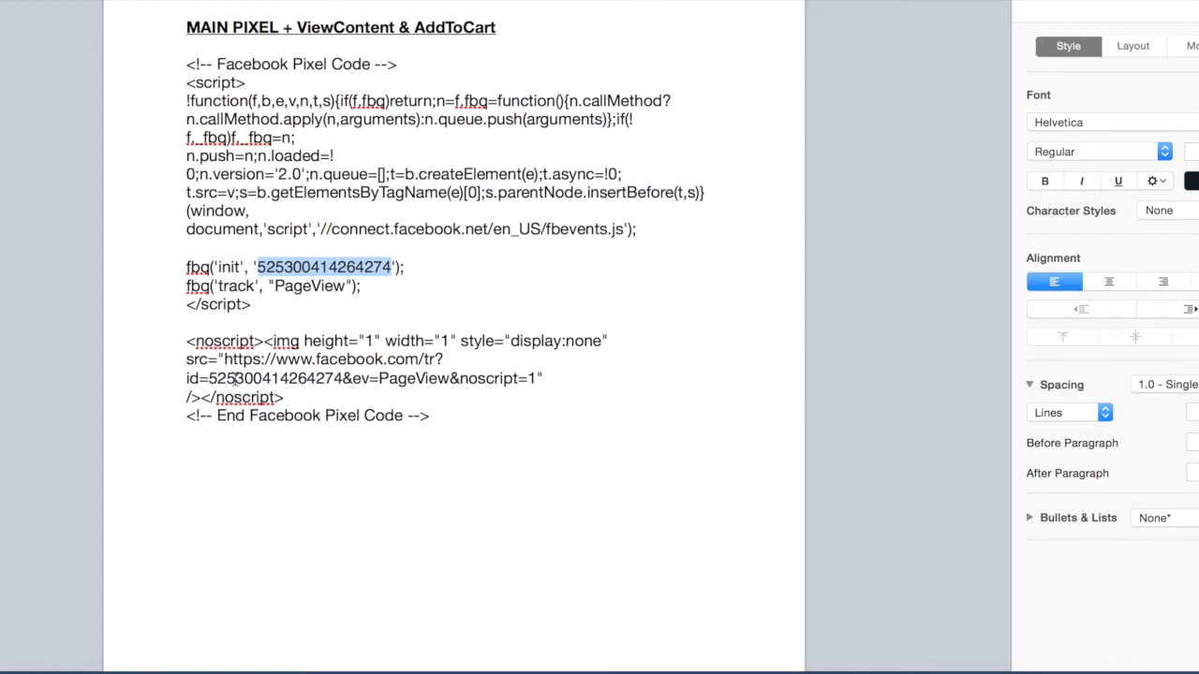
left_click_drag(208, 379, 345, 376)
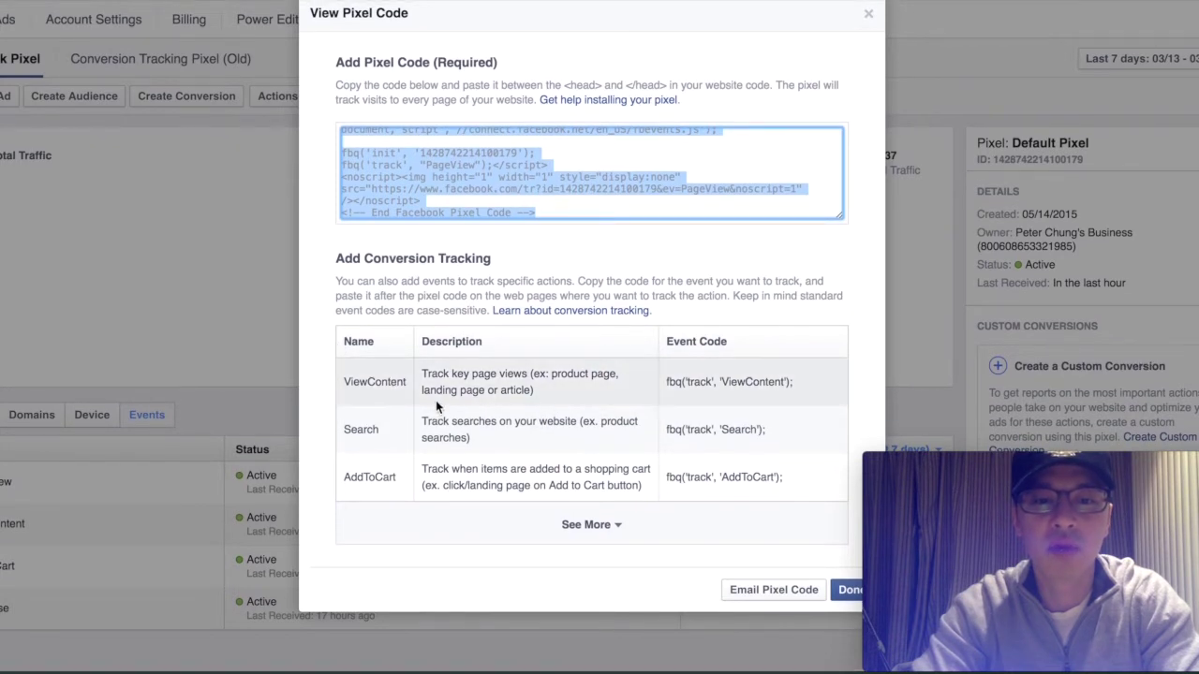
- Back in Ads Manager, expand the full list of conversion events and examine the ViewContent event's description
left_click(578, 525)
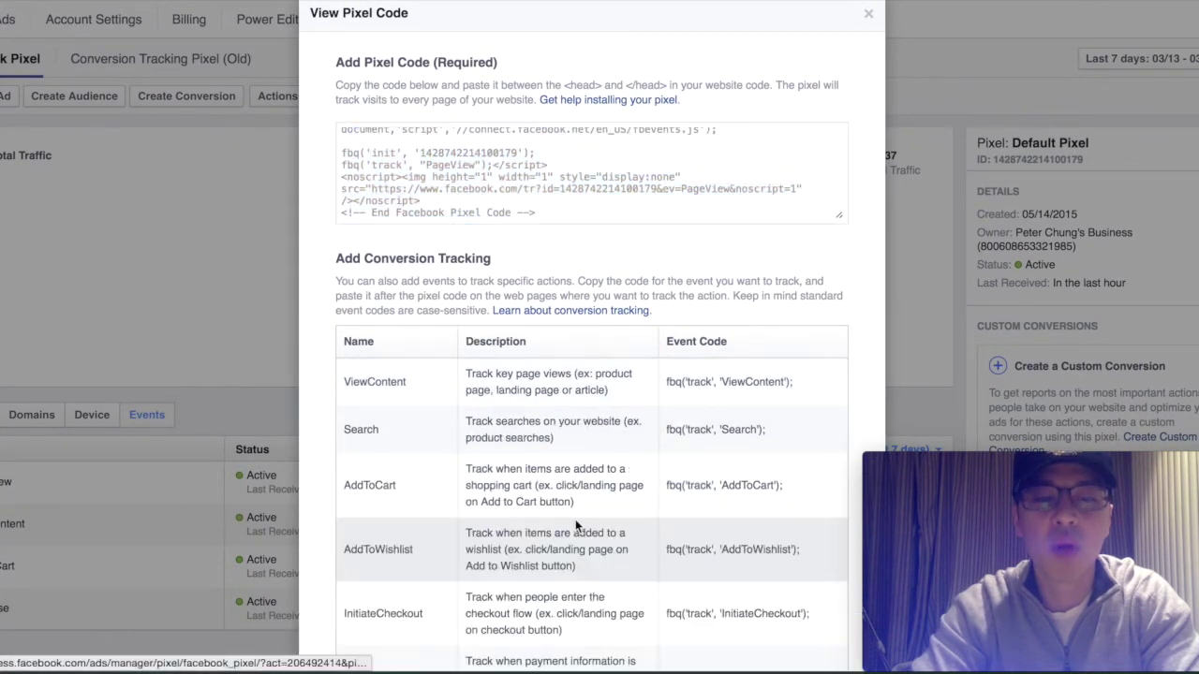
scroll(617, 441, "down", 2)
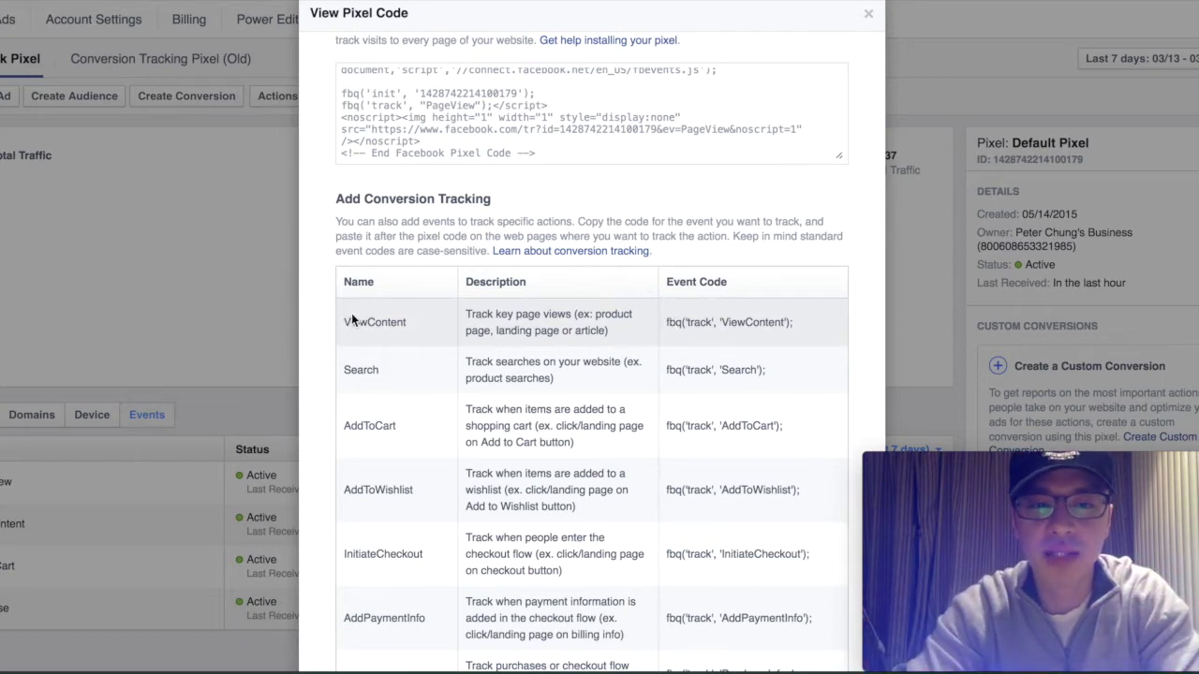
left_click_drag(343, 318, 642, 326)
left_click(431, 322)
left_click(642, 326)
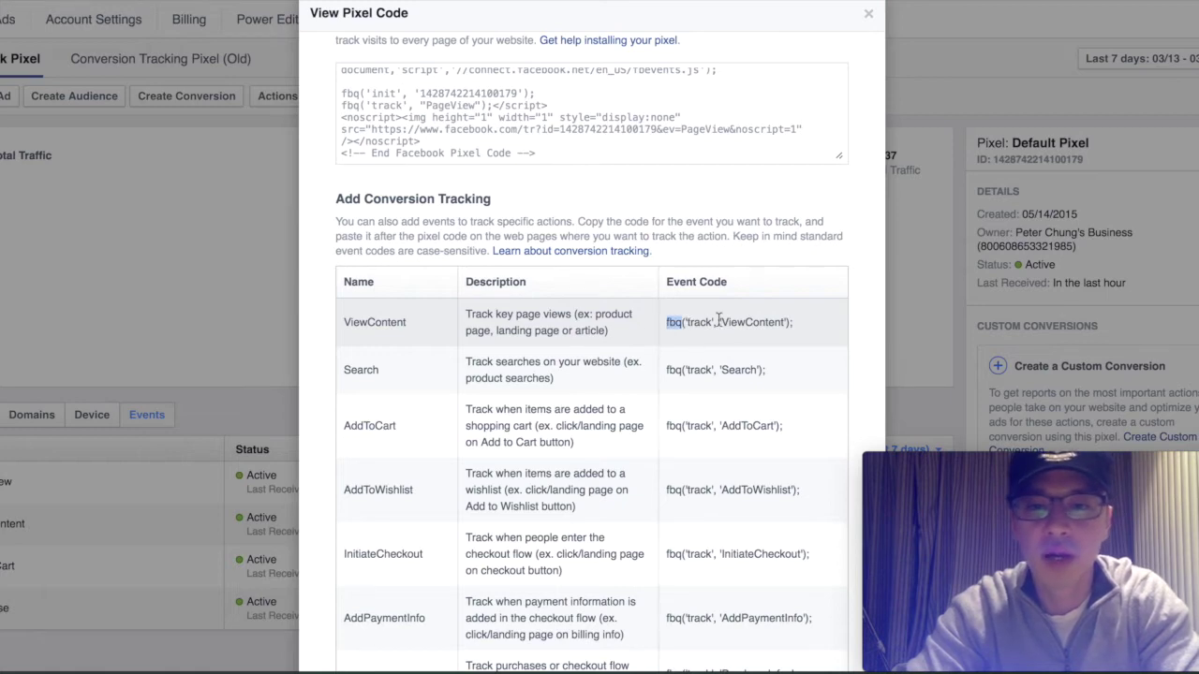
- Copy the ViewContent event code fbq('track', 'ViewContent'); into the Pages document below the base pixel code
left_click_drag(719, 321, 804, 322)
key("super+c")
key("ctrl+Right")
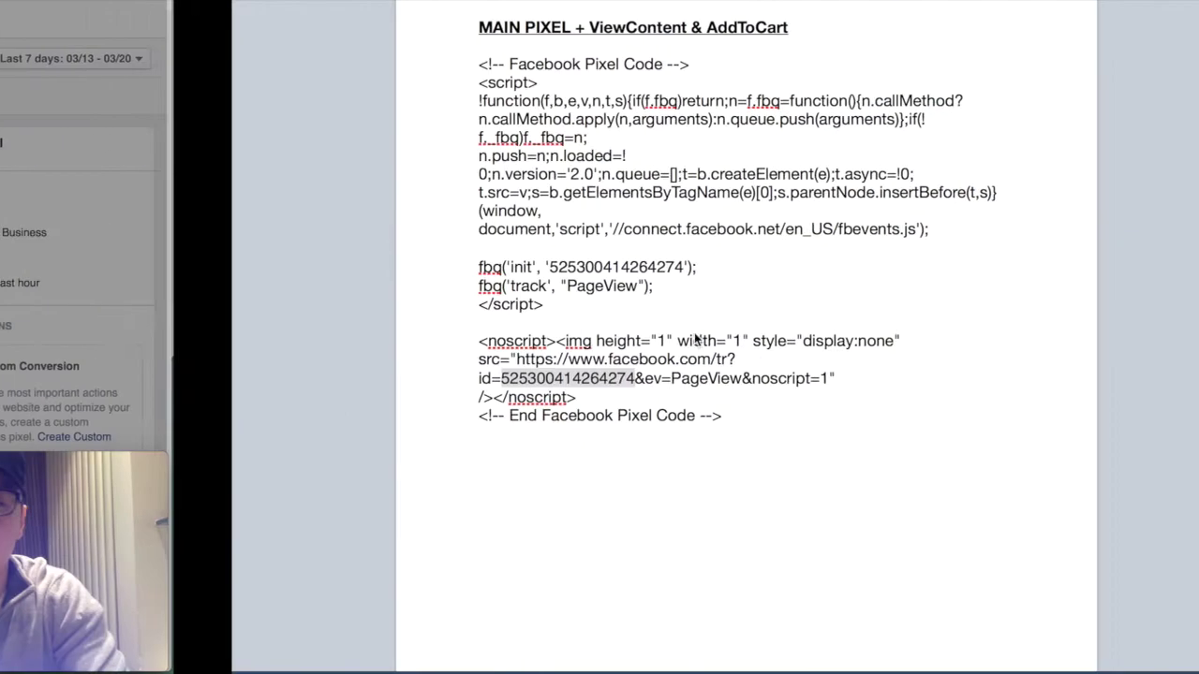
left_click(366, 456)
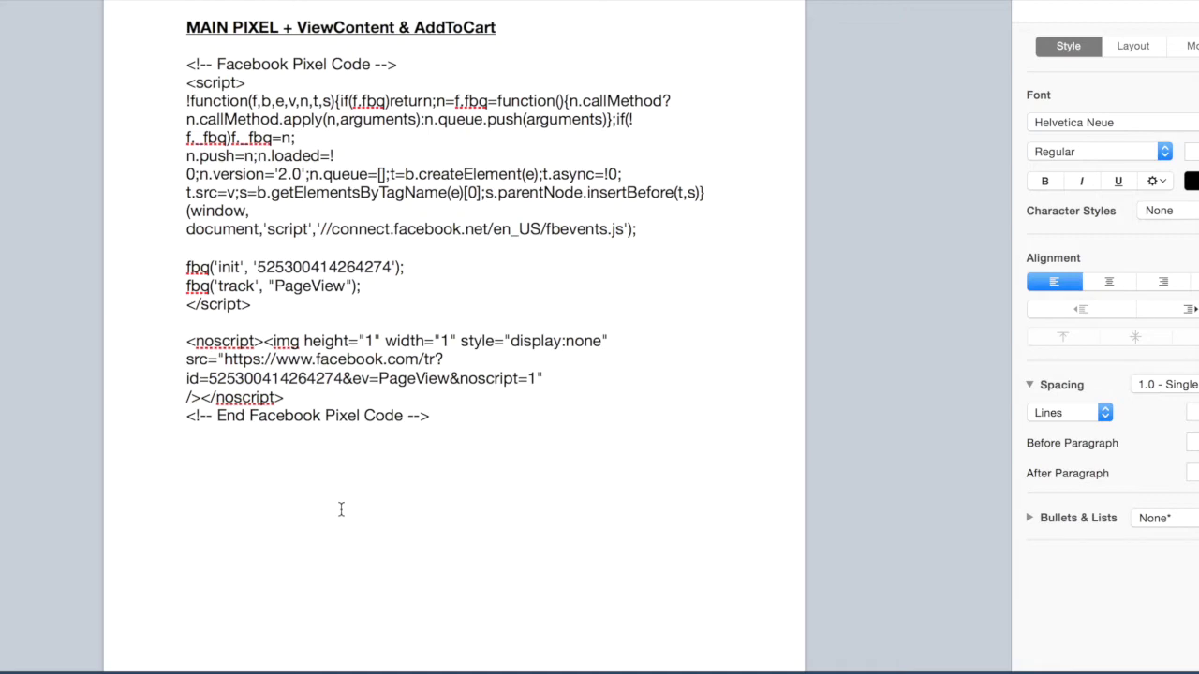
key("super+v")
- Copy the AddToCart event code fbq('track', 'AddToCart'); from Ads Manager into the Pages document beneath the ViewContent code, after a blank line
key("ctrl+Left")
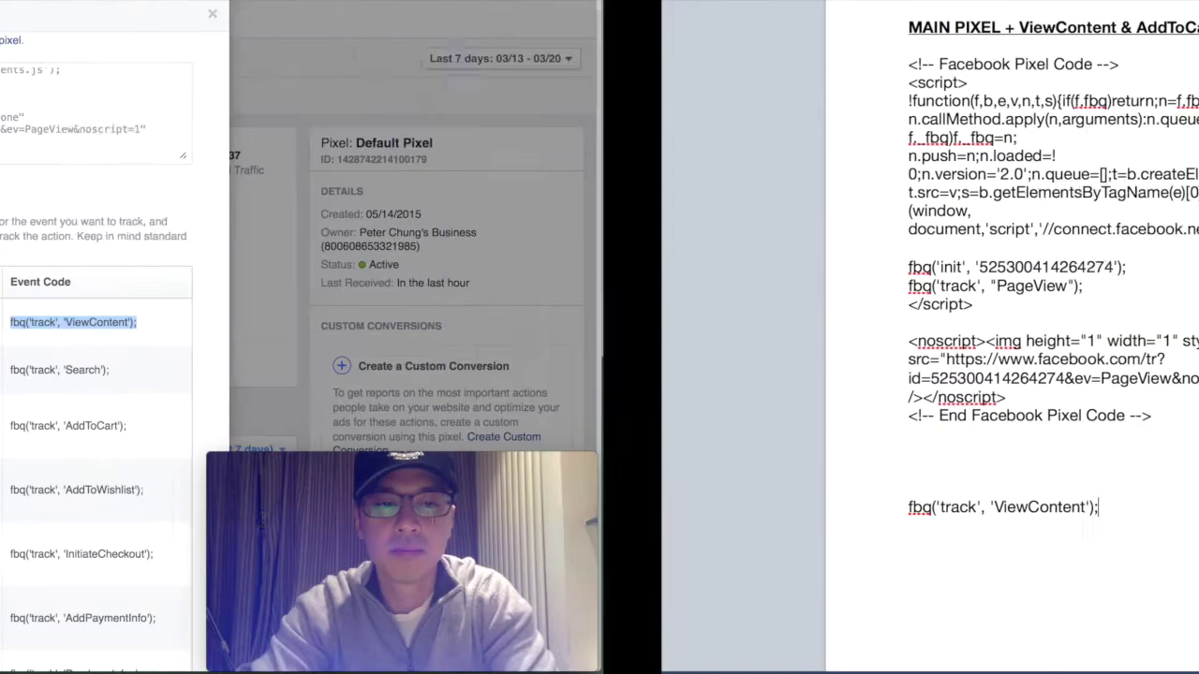
scroll(650, 393, "down", 1)
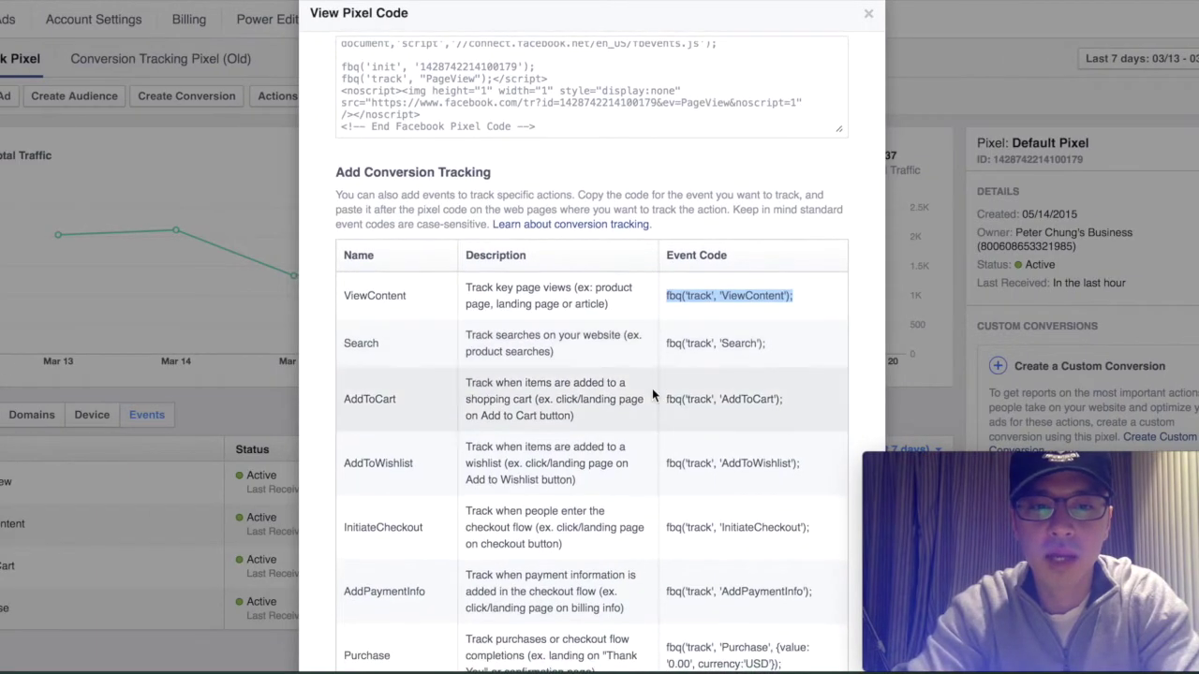
left_click(342, 399)
left_click_drag(344, 401, 789, 400)
key("super+c")
left_click(626, 431)
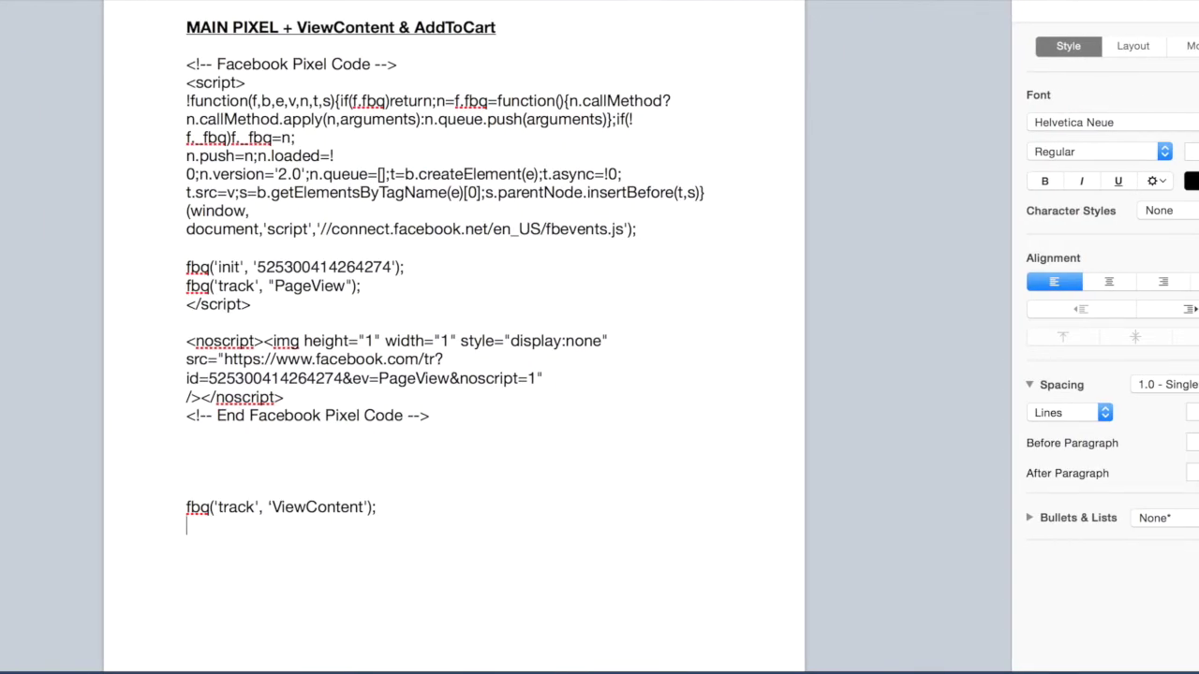
key("Return")
key("super+v")
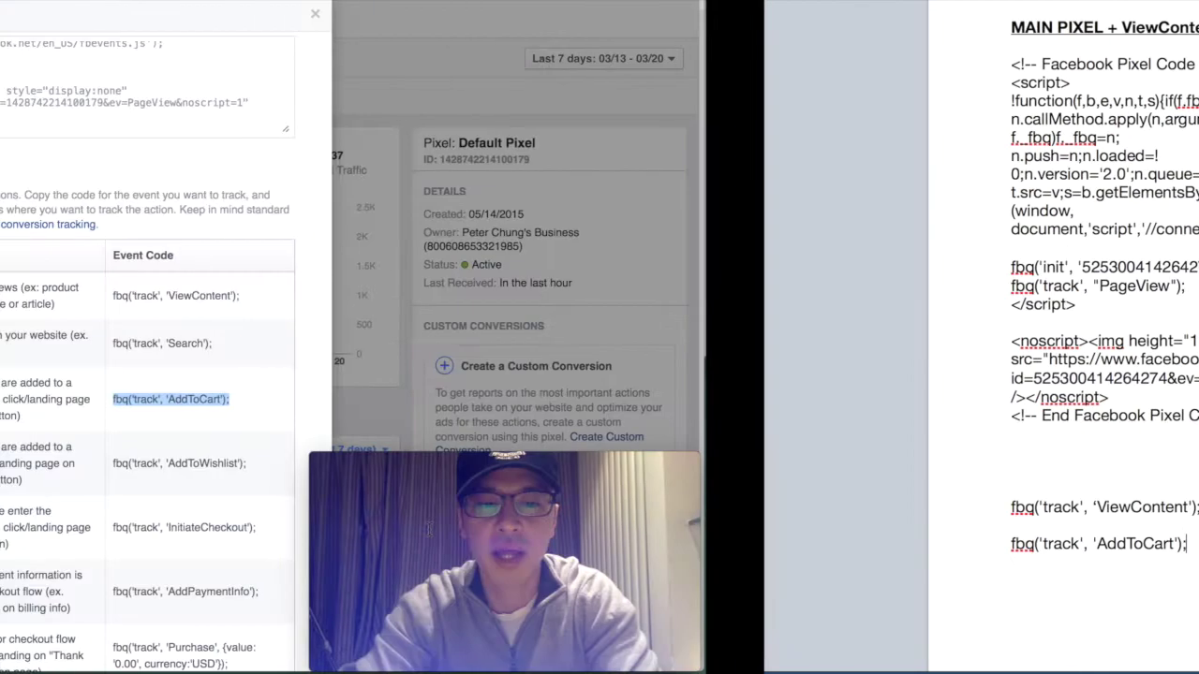
- Copy the Purchase event code fbq('track', 'Purchase', {value: '0.00', currency:'USD'}); from Ads Manager into the Pages document beneath the AddToCart code
scroll(421, 459, "down", 6)
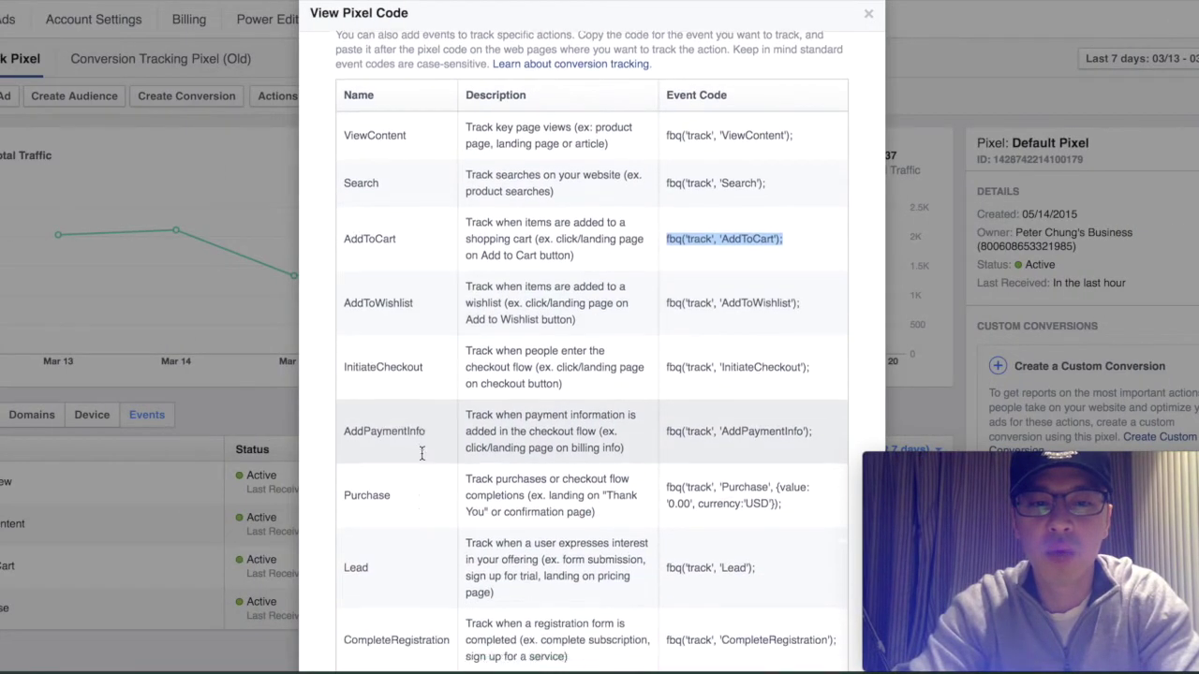
left_click_drag(343, 394, 625, 375)
left_click(416, 389)
left_click(621, 373)
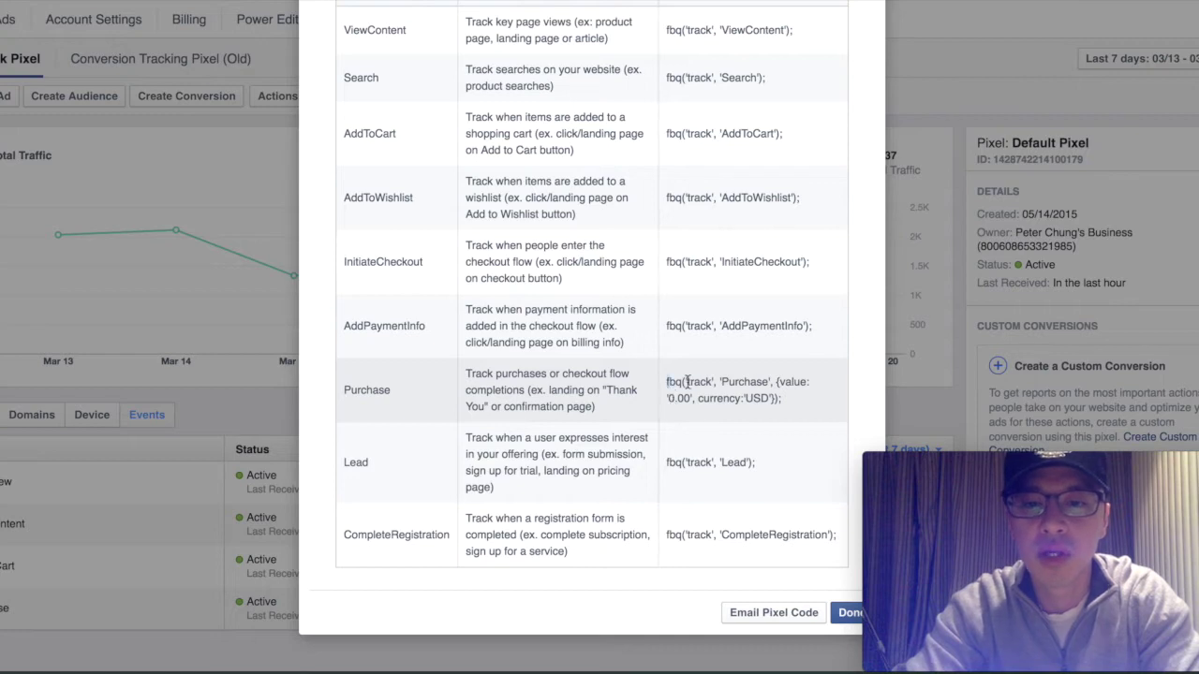
left_click_drag(666, 383, 827, 399)
key("super+c")
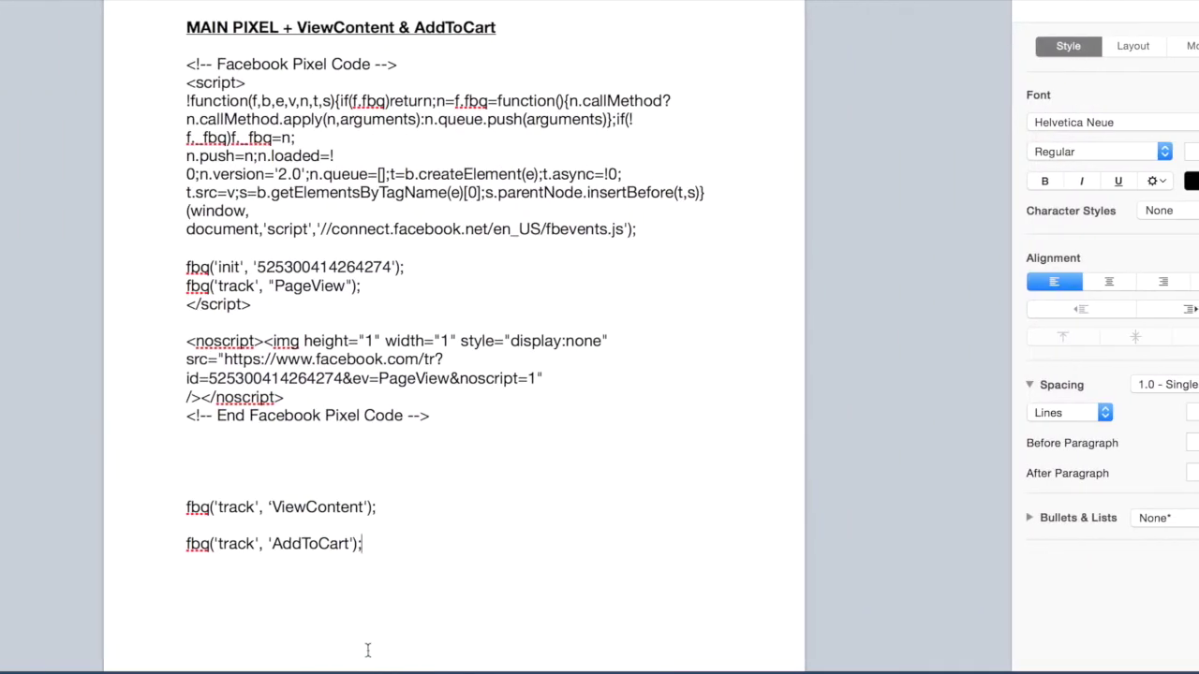
left_click(422, 596)
key("super+v")
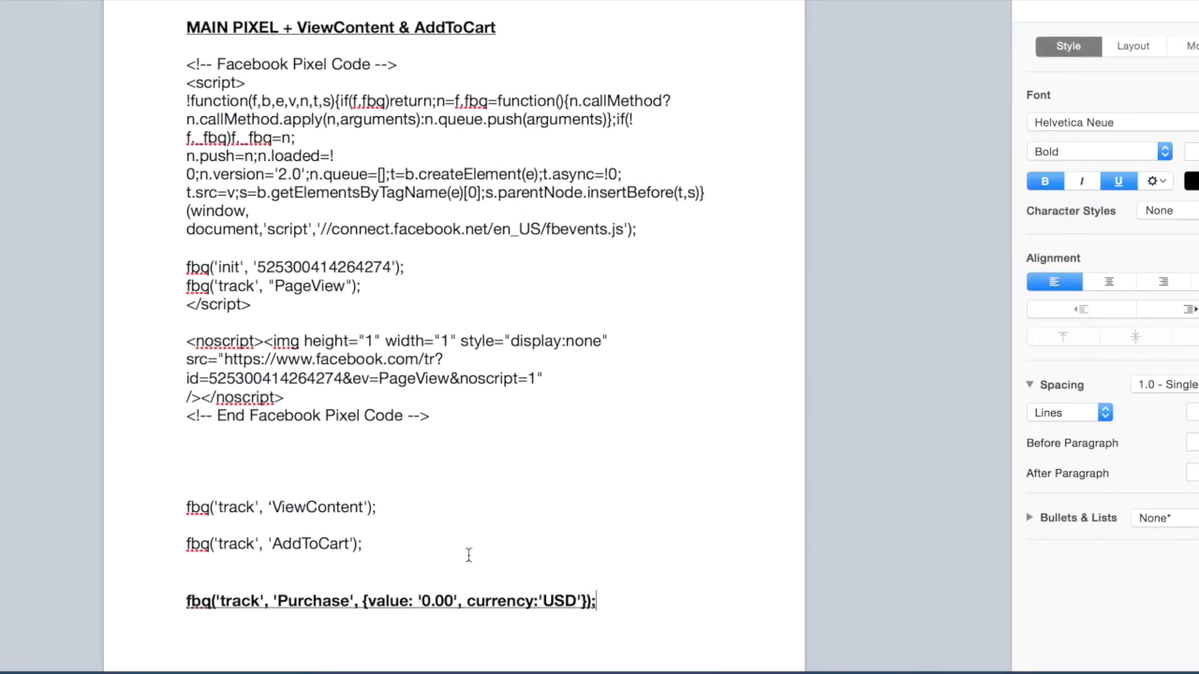
- Review the base pixel code and the ViewContent, AddToCart and Purchase event codes collected in the document
scroll(468, 556, "down", 1)
left_click_drag(184, 551, 656, 554)
left_click(633, 550)
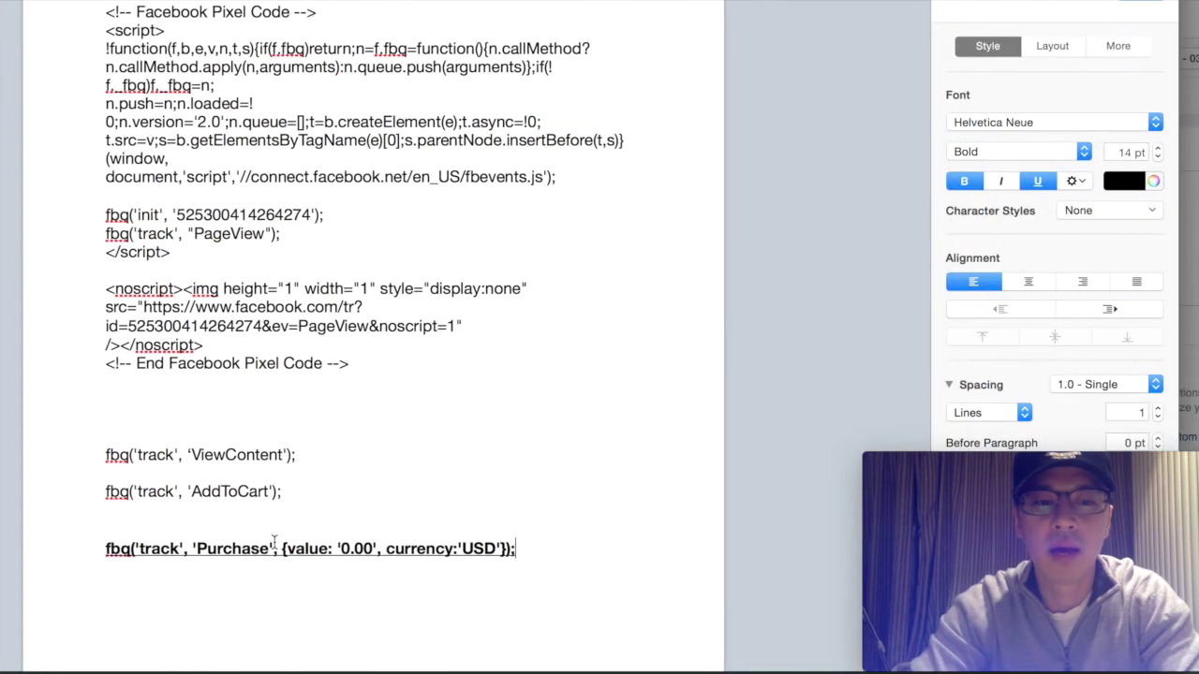
left_click(107, 400)
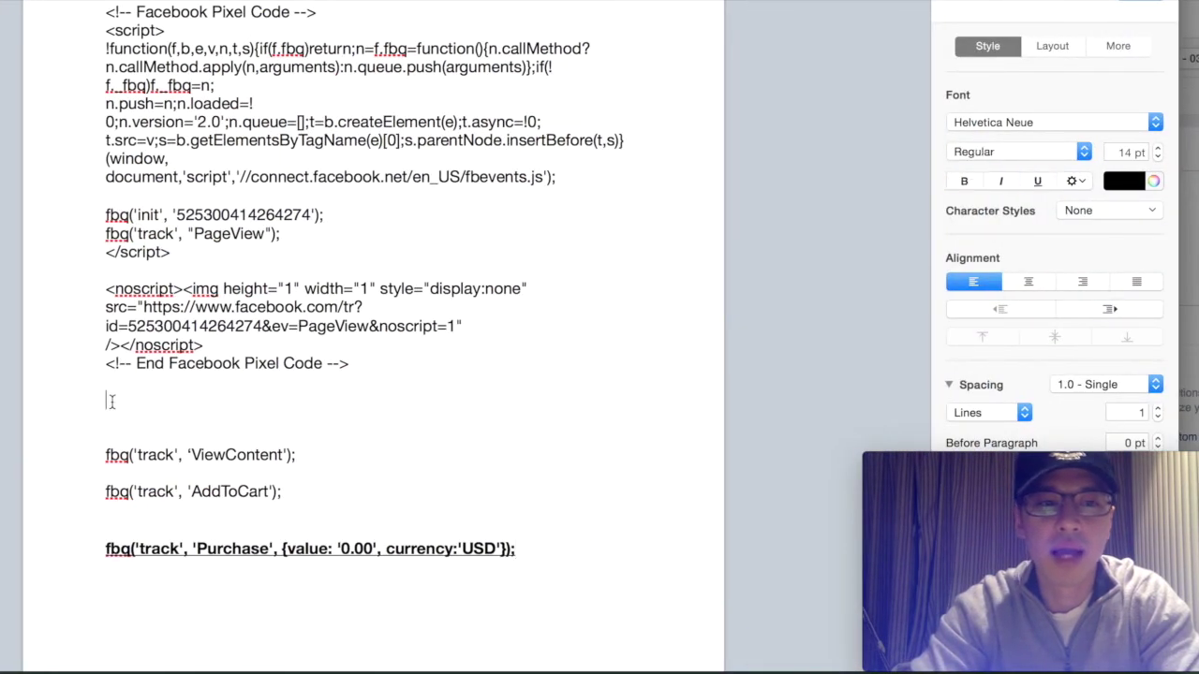
left_click_drag(106, 11, 411, 377)
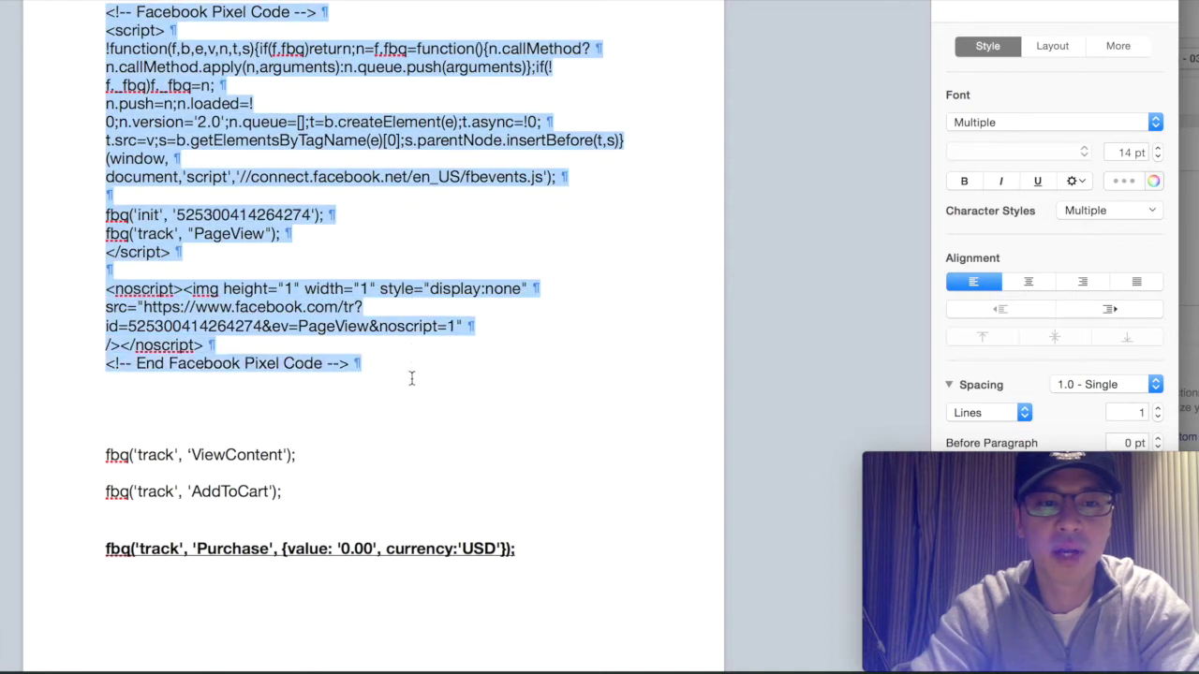
left_click(108, 436)
left_click_drag(106, 454, 321, 463)
left_click(320, 448)
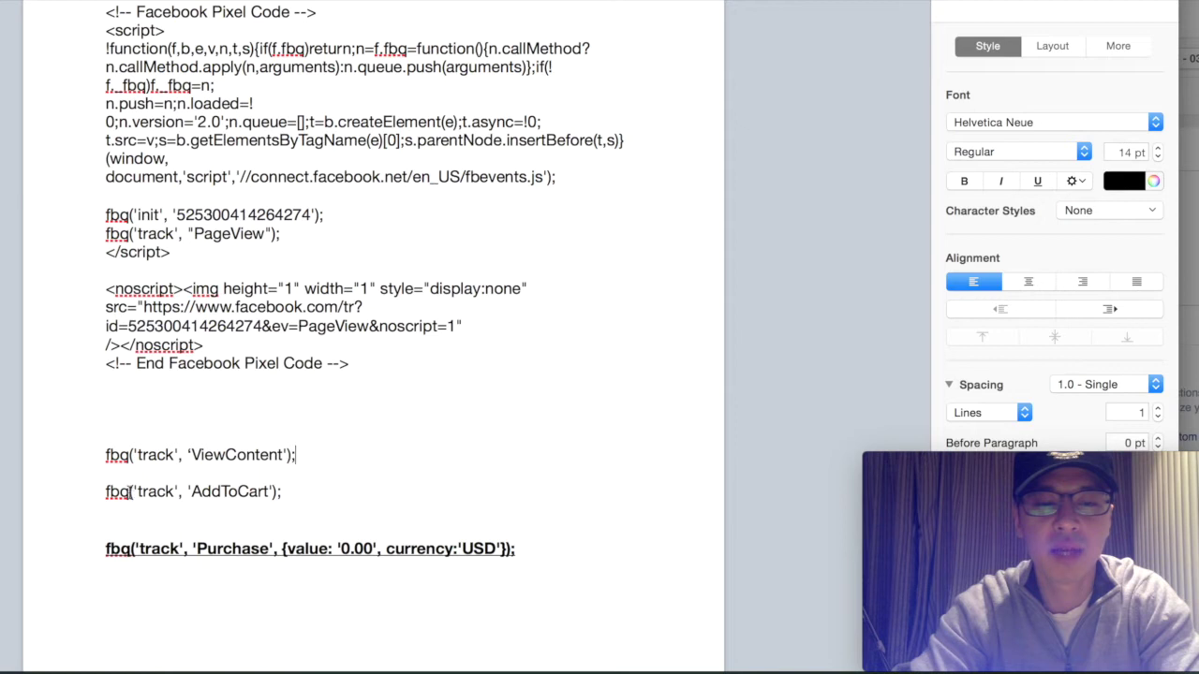
left_click_drag(101, 491, 334, 490)
left_click(344, 492)
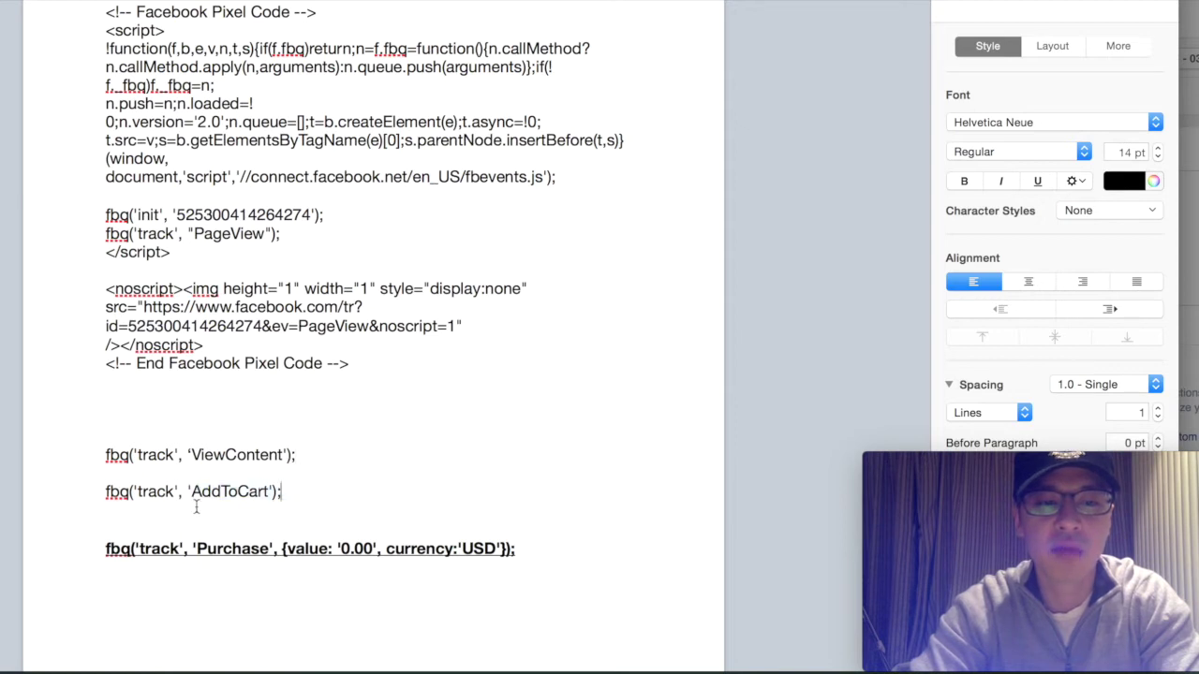
mouse_move(95, 547)
left_mouse_down()
mouse_move(528, 544)
mouse_move(94, 557)
left_mouse_up()
left_click(549, 549)
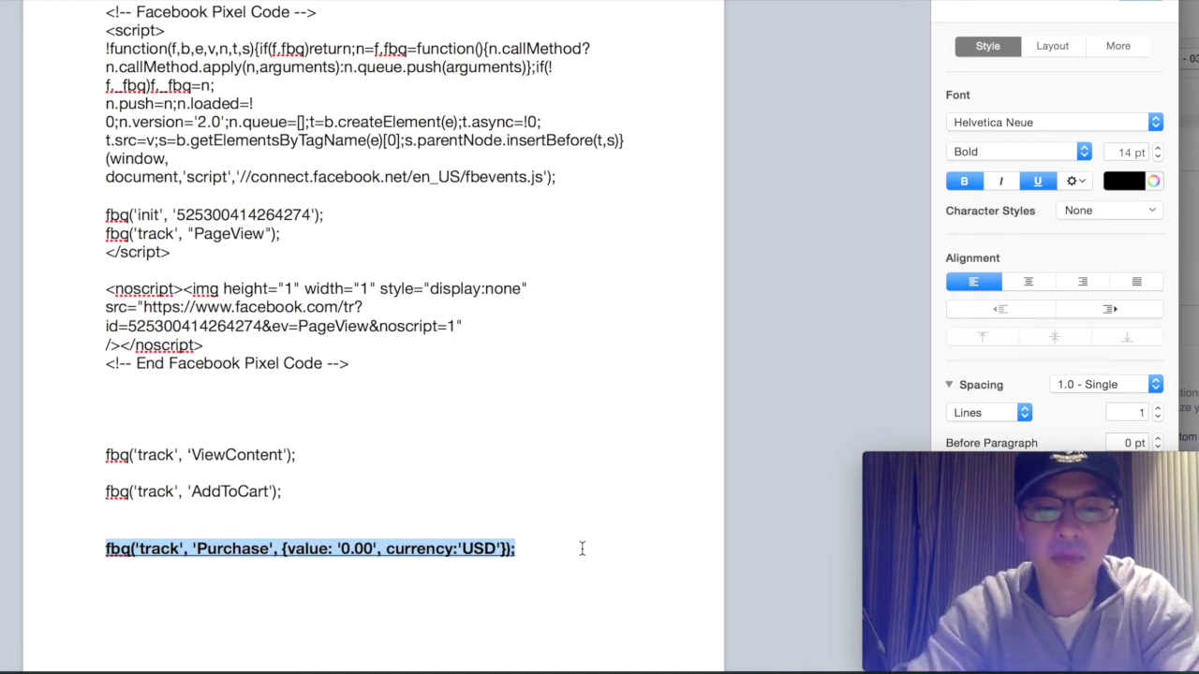
scroll(521, 561, "down", 3)
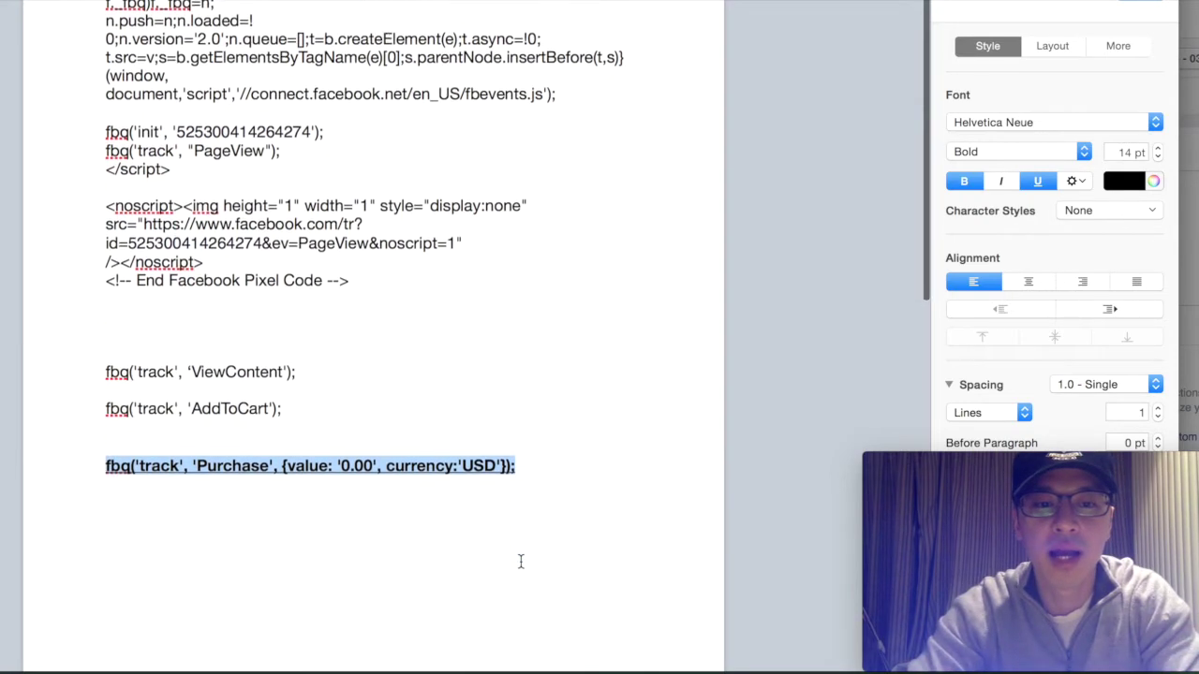
scroll(567, 425, "up", 2)
left_click(347, 496)
left_click_drag(523, 517, 89, 516)
left_click(139, 495)
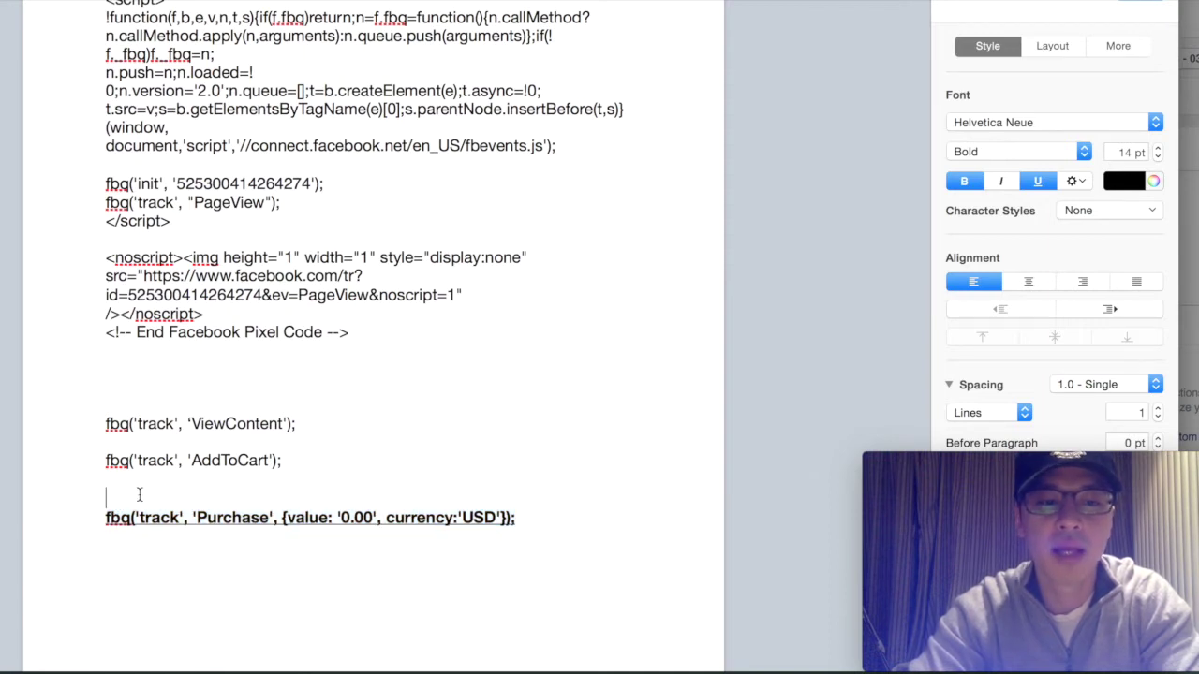
scroll(388, 464, "up", 3)
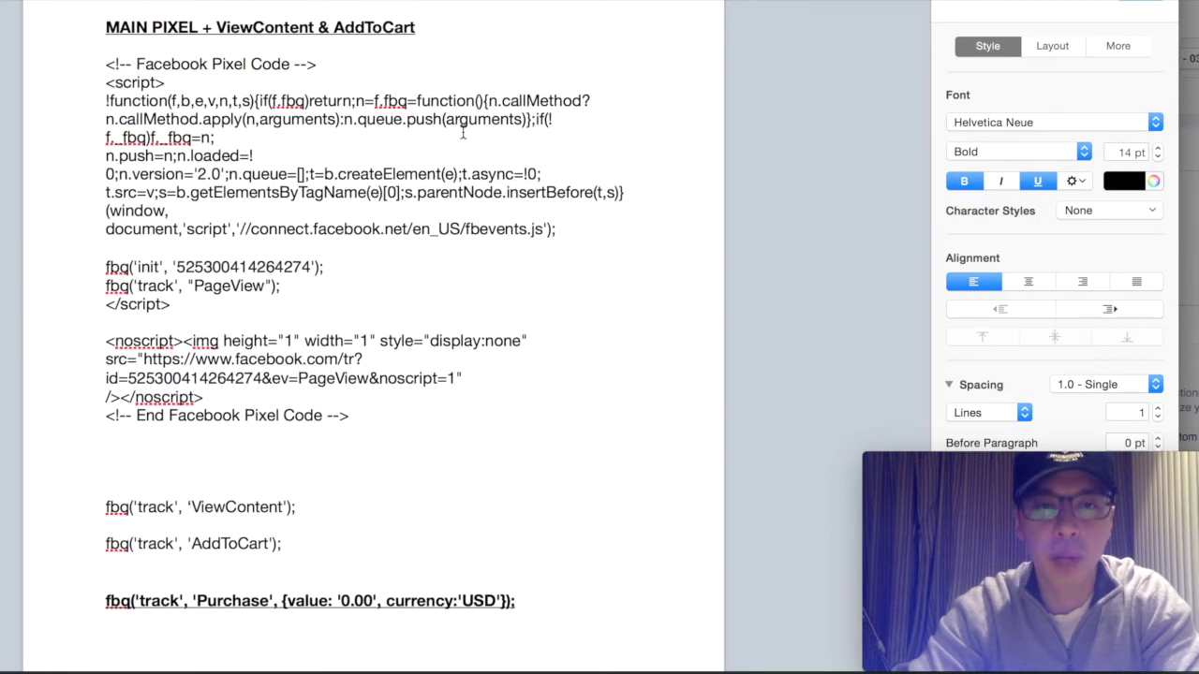
left_click_drag(109, 63, 498, 413)
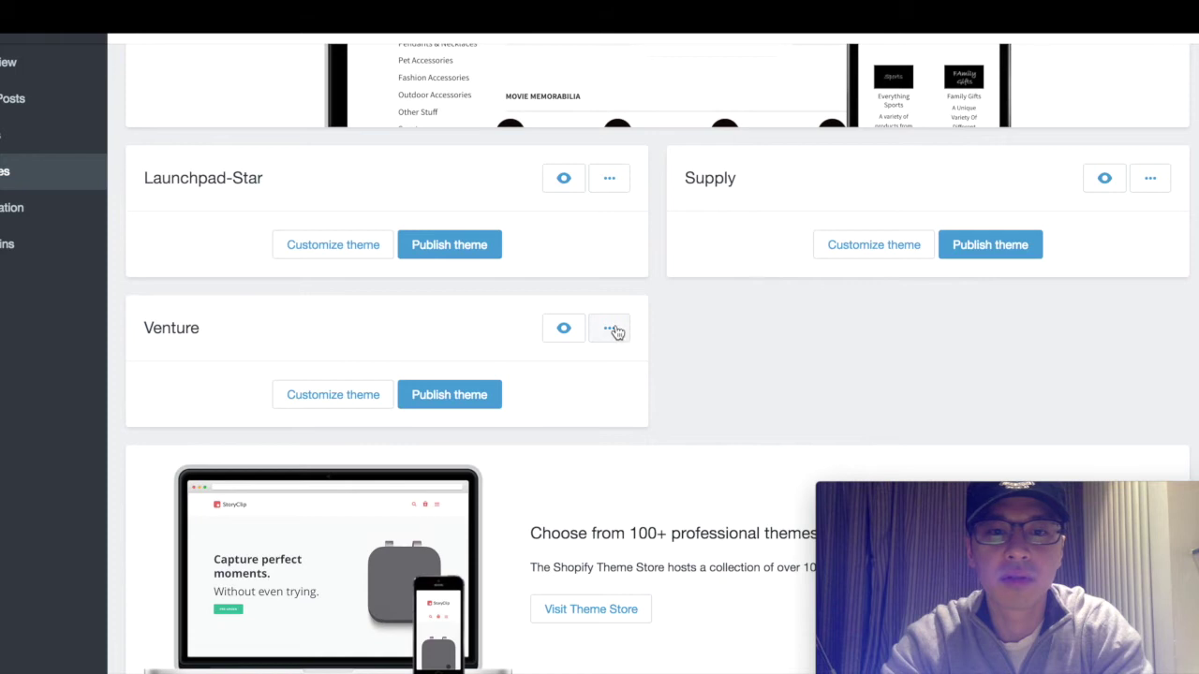
- In the Shopify admin, open the Venture theme's HTML/CSS for editing and open the theme.liquid layout file
left_click(613, 331)
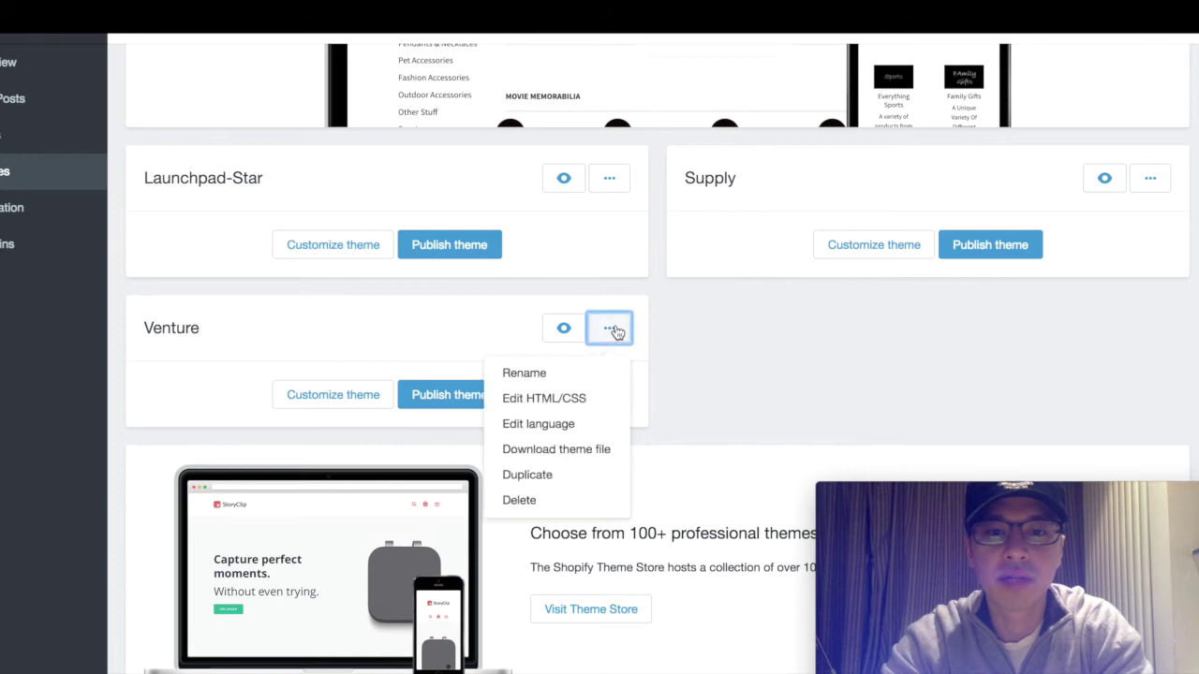
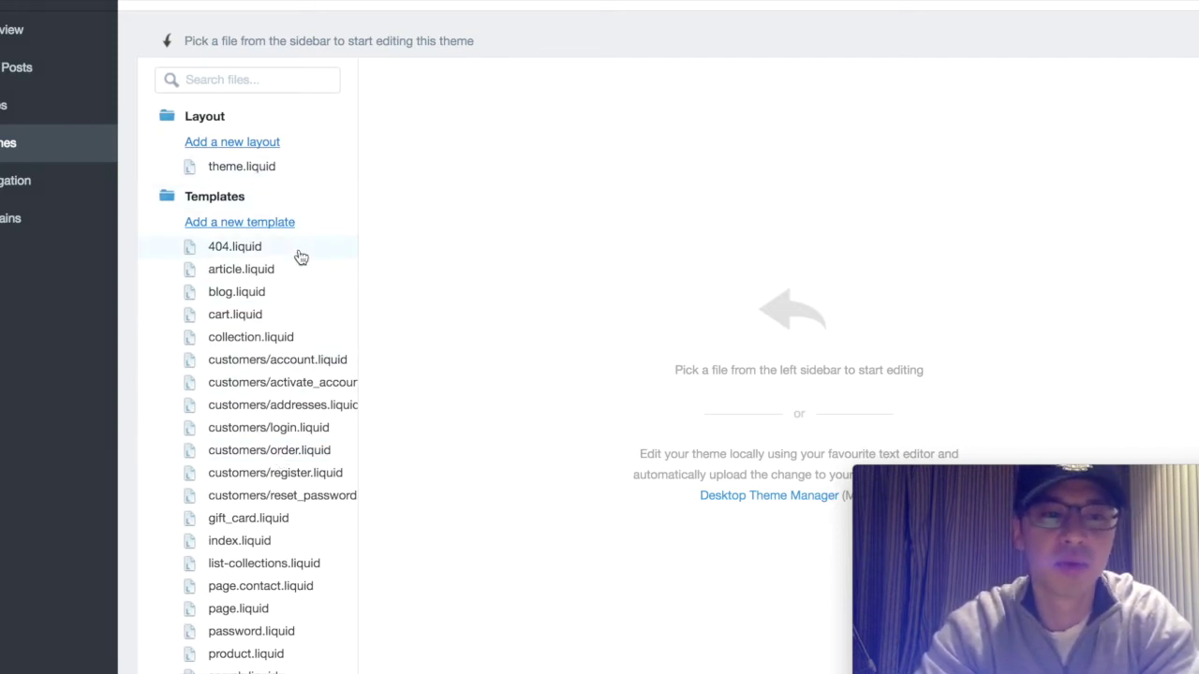
left_click(227, 173)
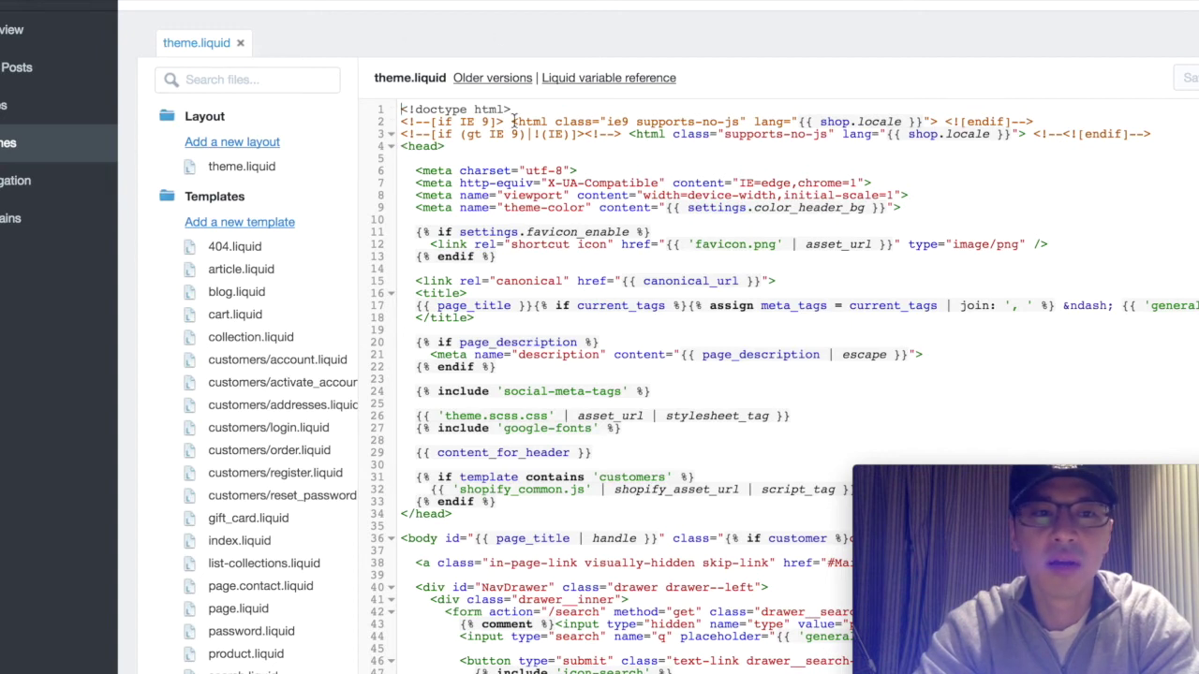
- Copy the entire base pixel code from the Pages document and return to the Shopify theme editor
key("super+Tab")
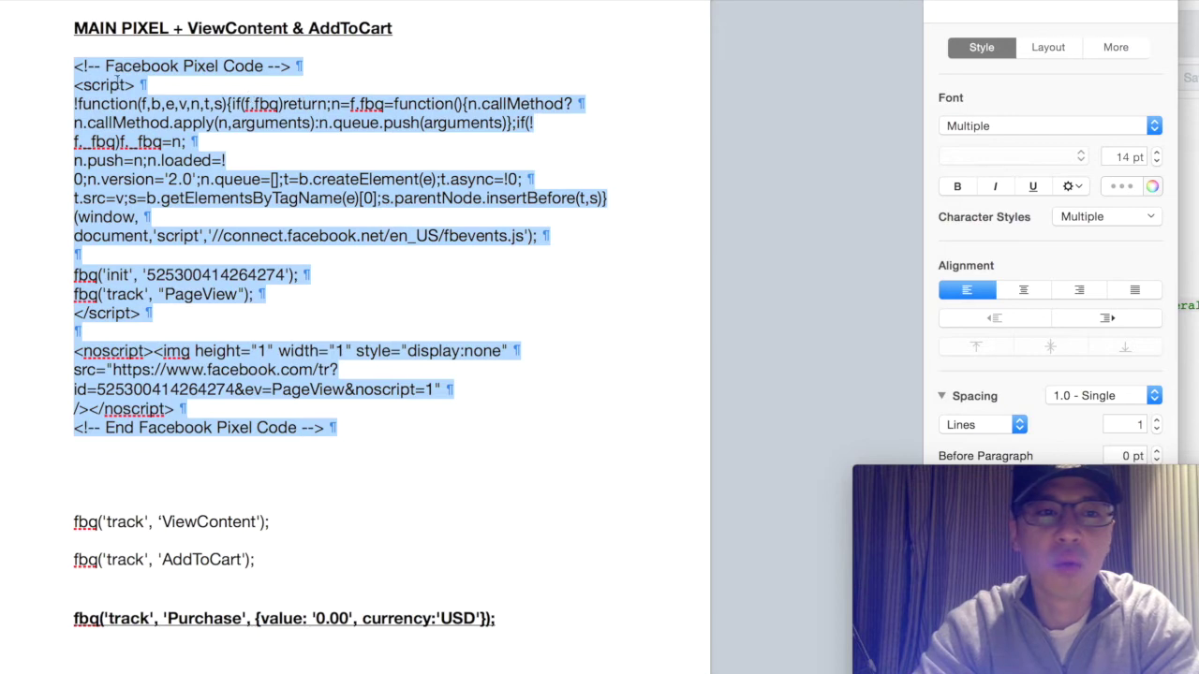
left_click_drag(69, 67, 430, 450)
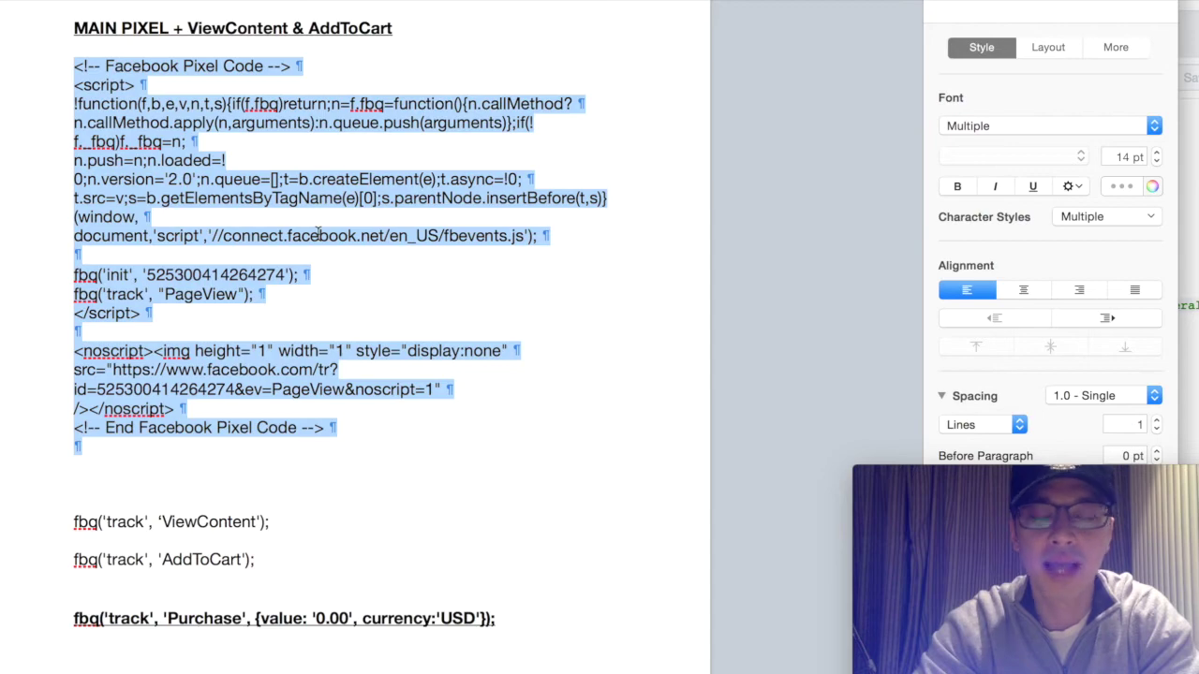
key("super+Tab")
- Insert the copied base pixel code in theme.liquid directly above the closing </head> tag and remove the surplus blank lines after it
left_click(405, 136)
scroll(422, 140, "up", 1)
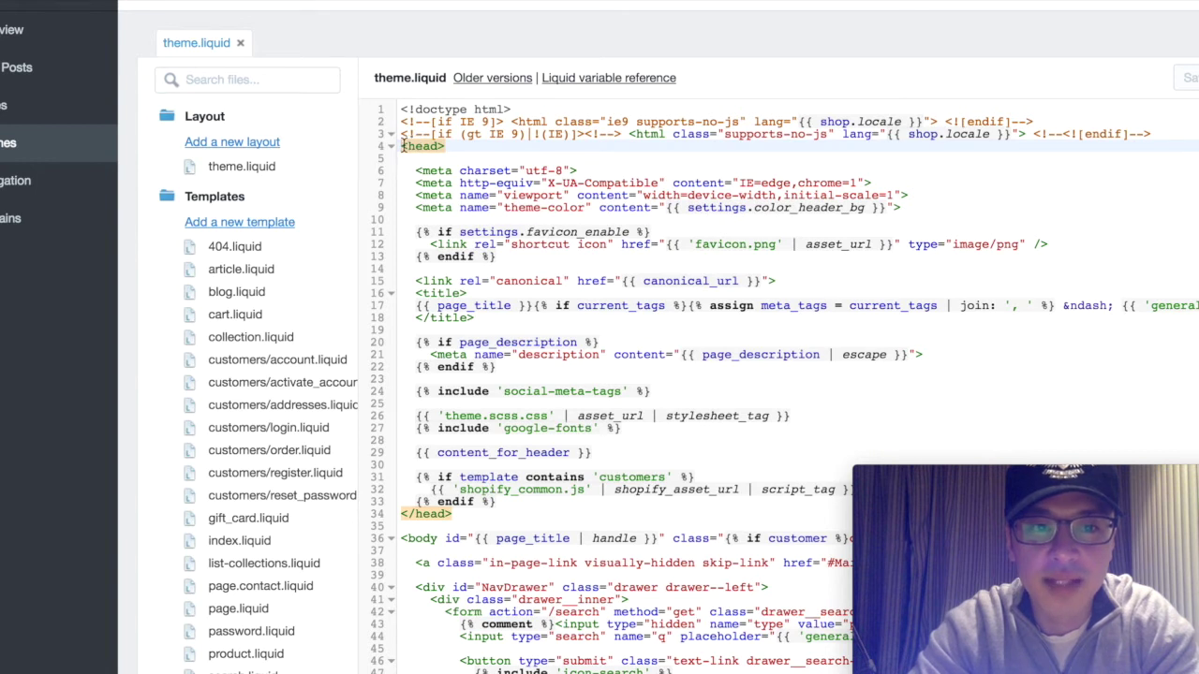
left_click(471, 148)
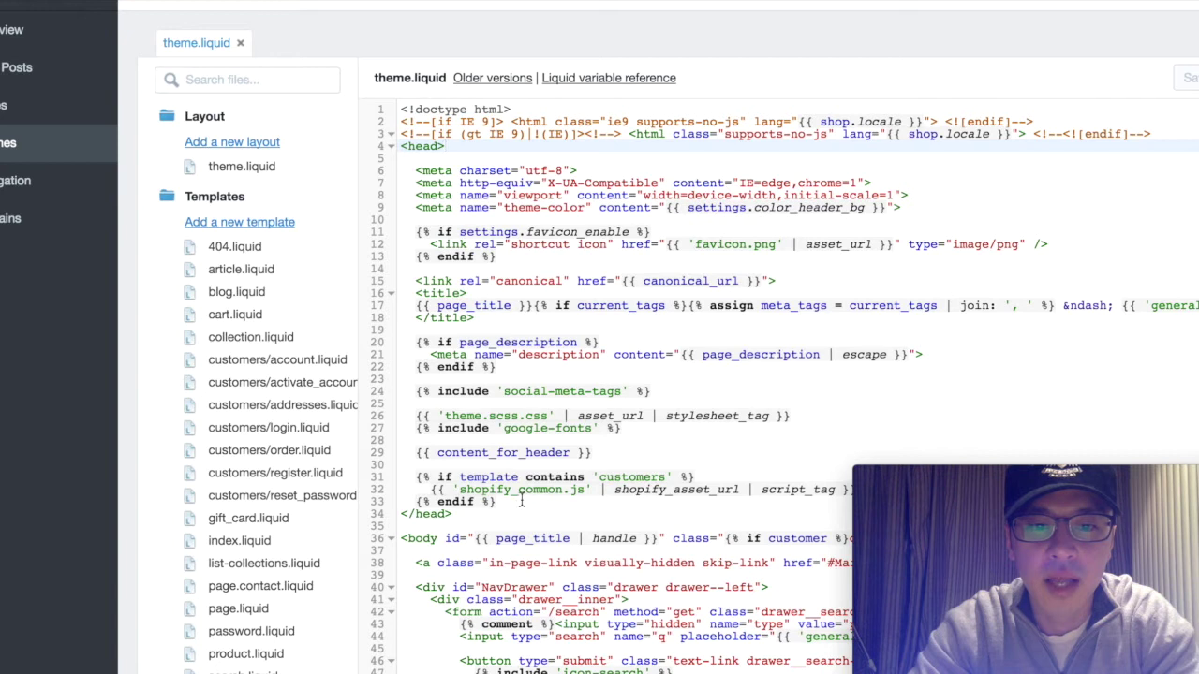
left_click(403, 514)
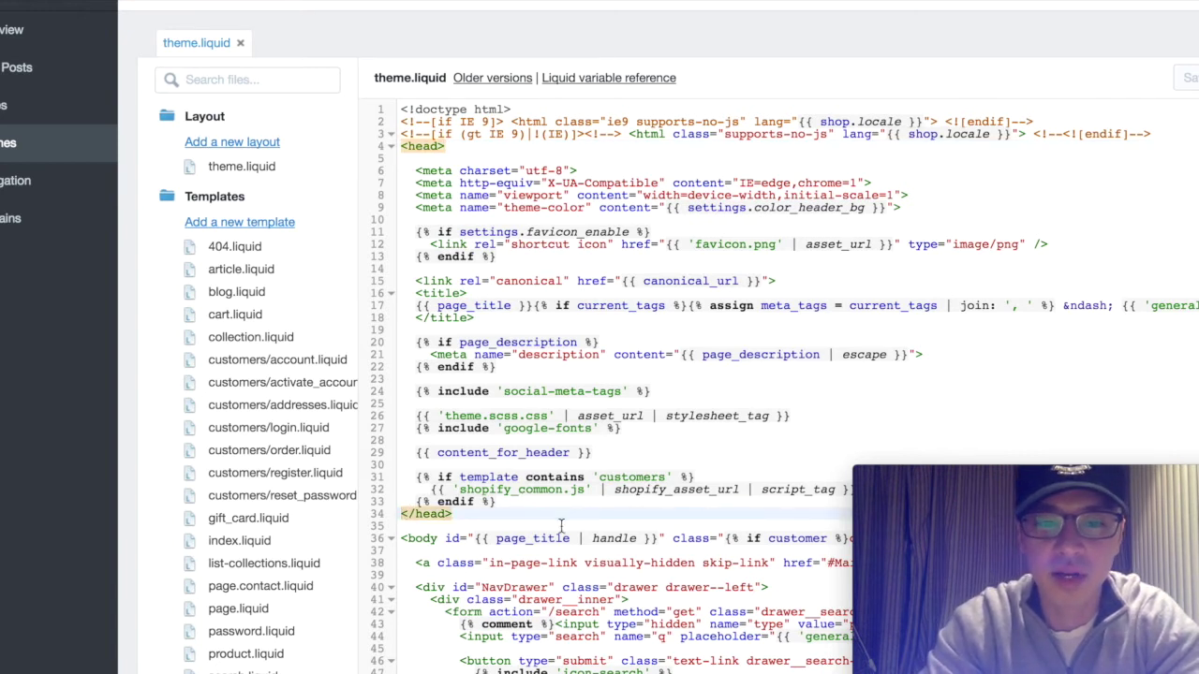
key("Return")
key("Up")
key("Return")
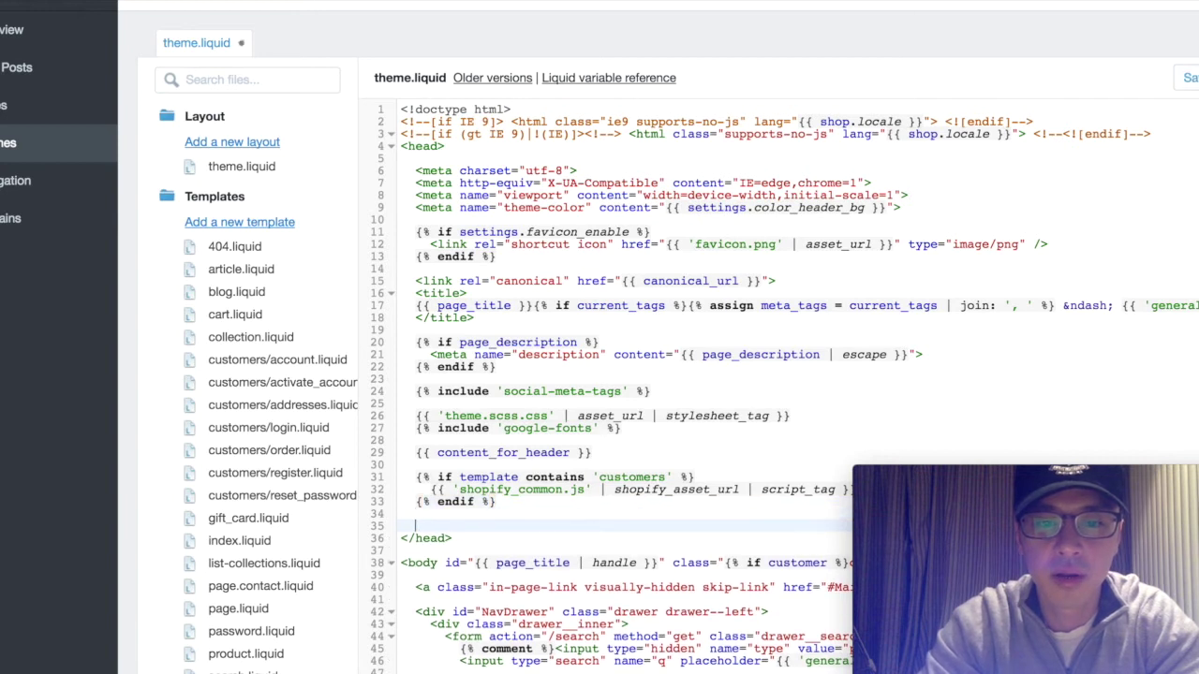
left_click(402, 537)
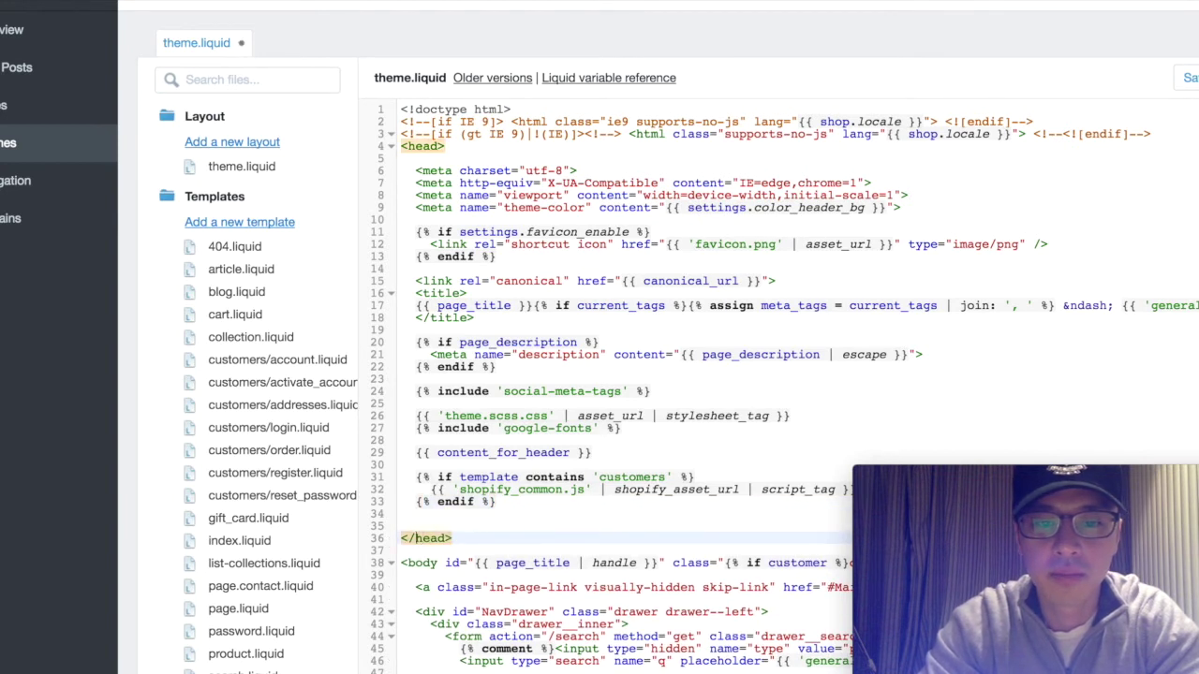
key("Return")
left_click(402, 526)
key("ctrl+v")
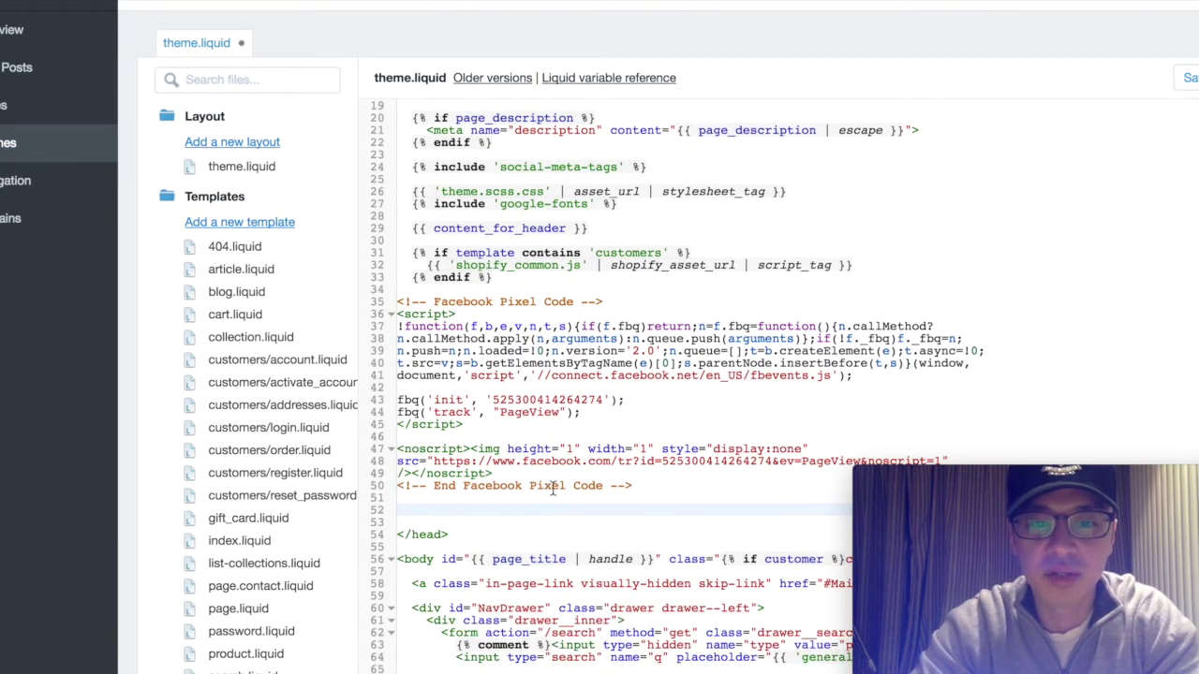
key("BackSpace")
key("BackSpace")
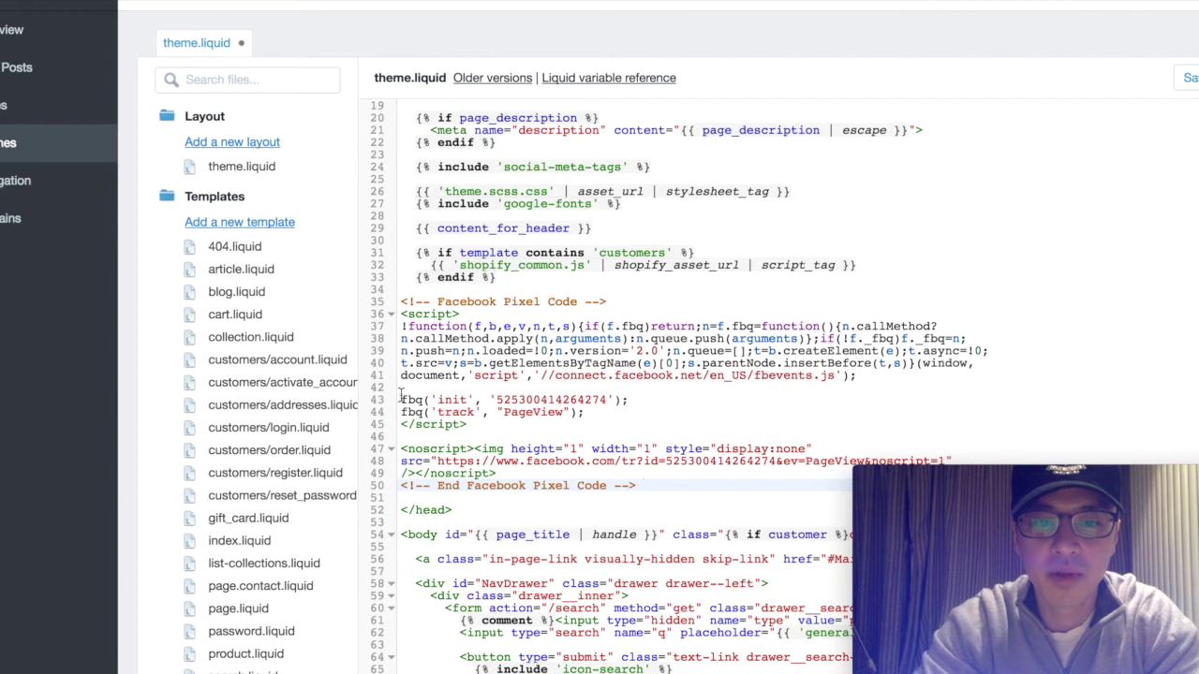
- Check the pixel code's placement between the opening and closing head tags and save theme.liquid
left_click(452, 510)
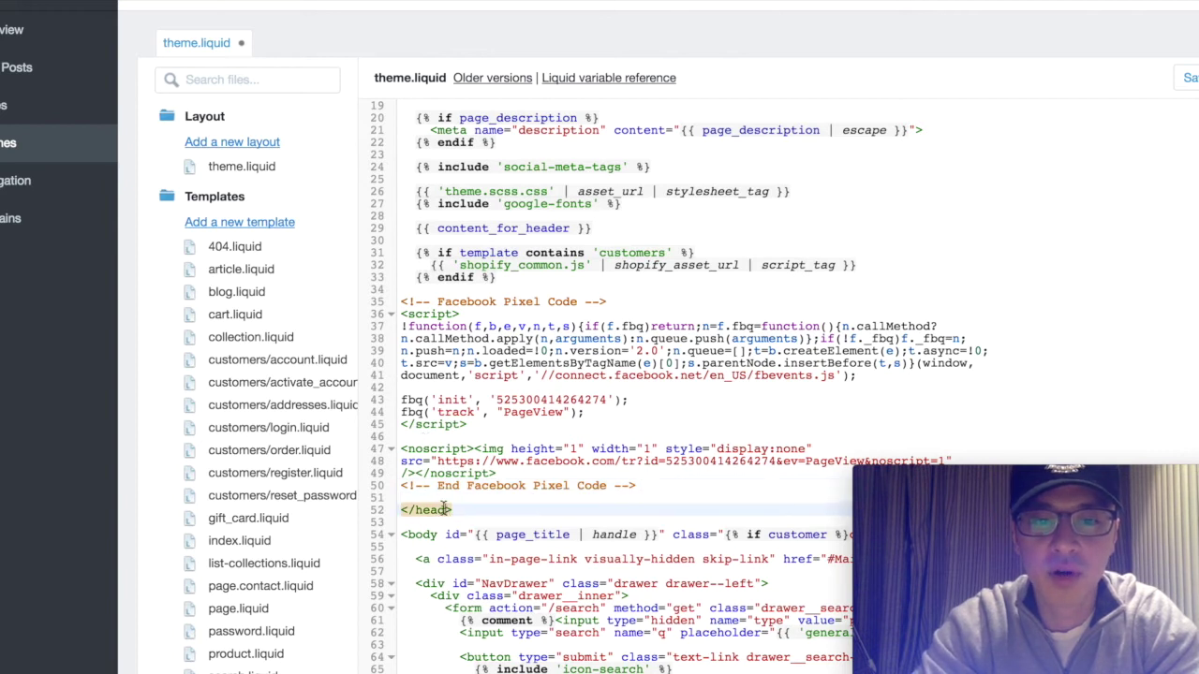
left_click(399, 510)
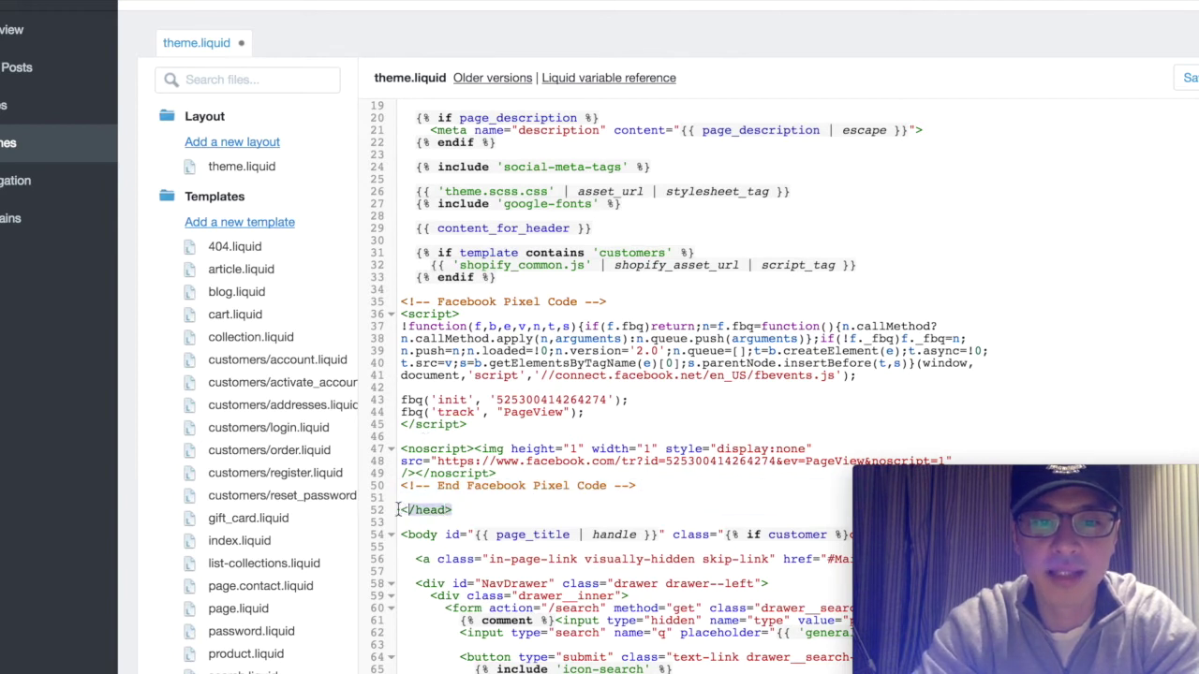
left_click(414, 508)
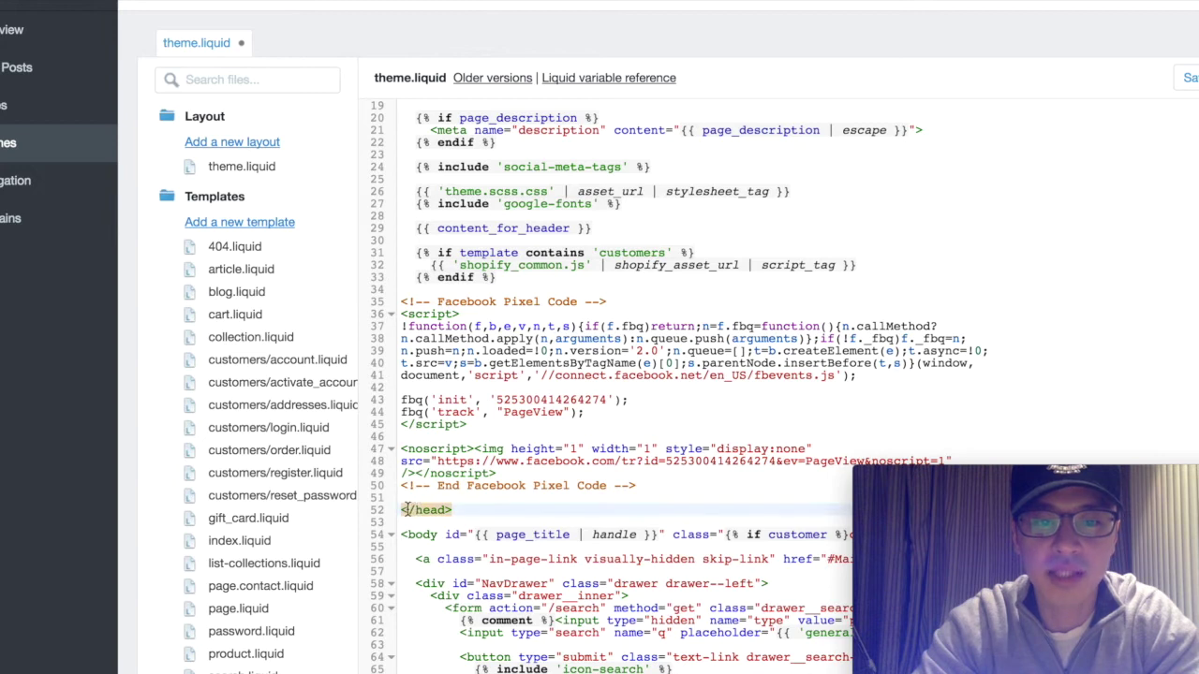
left_click_drag(459, 511, 389, 512)
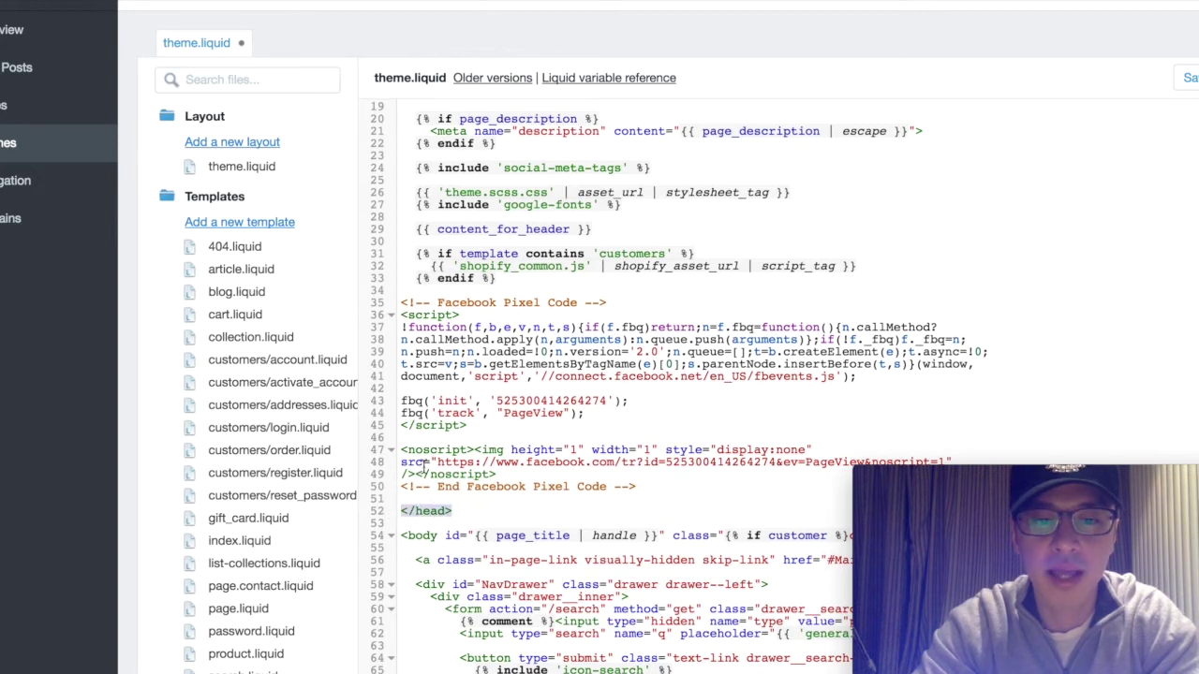
scroll(423, 466, "up", 5)
left_click(395, 147)
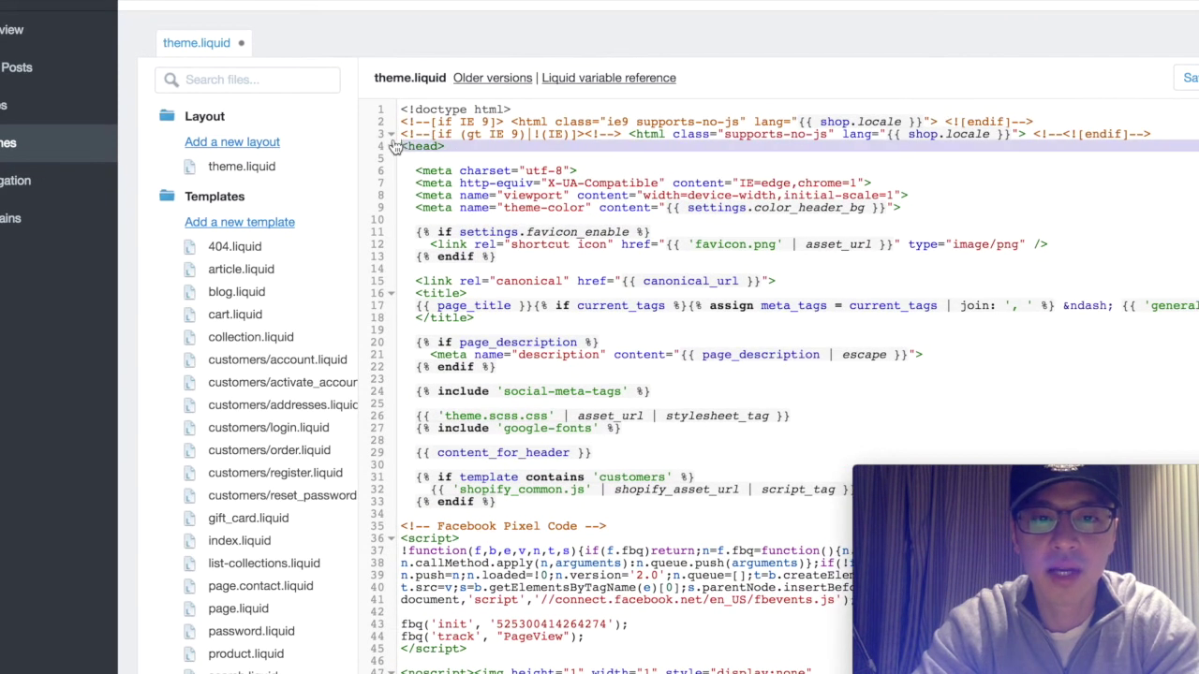
scroll(477, 215, "down", 8)
left_click(402, 156)
left_click(527, 355)
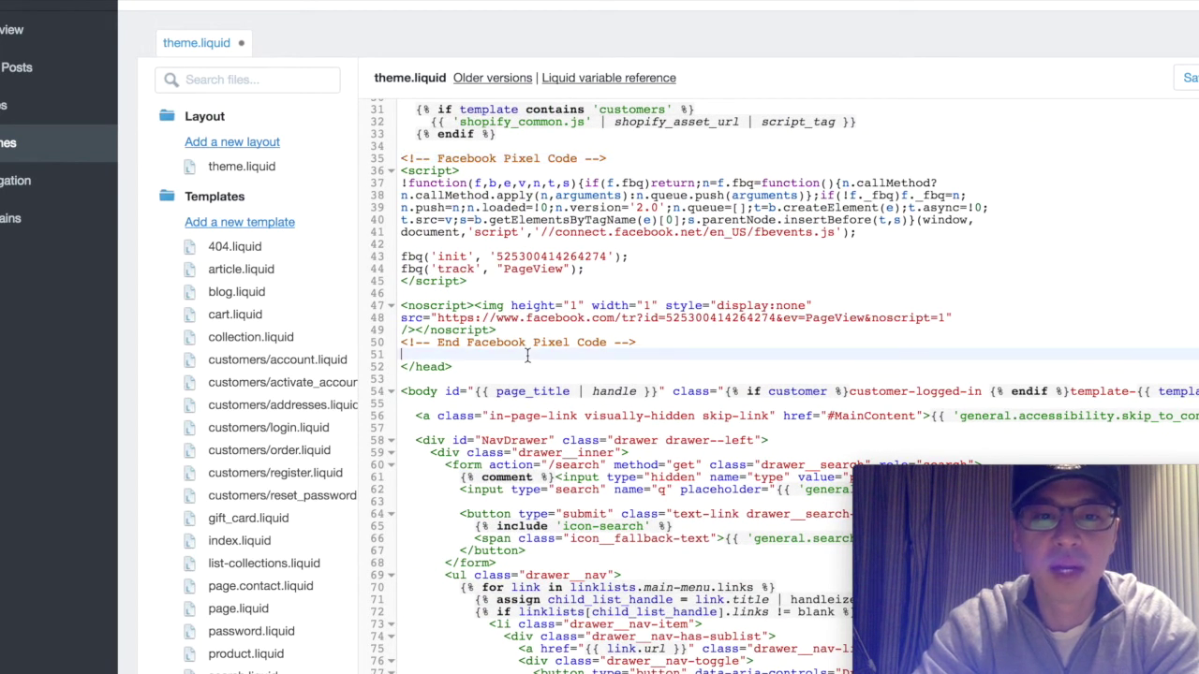
left_click(1190, 80)
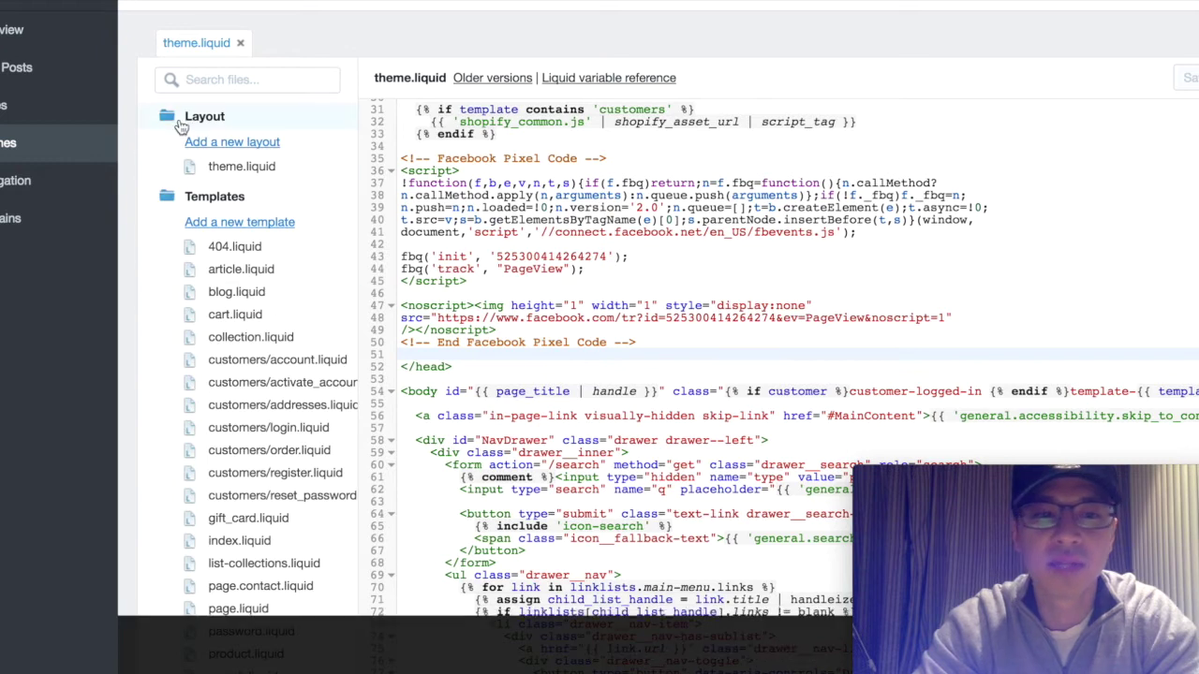
- Copy the fbq('track', 'ViewContent'); line from the Pages document and return to the Shopify theme editor
scroll(523, 208, "down", 1)
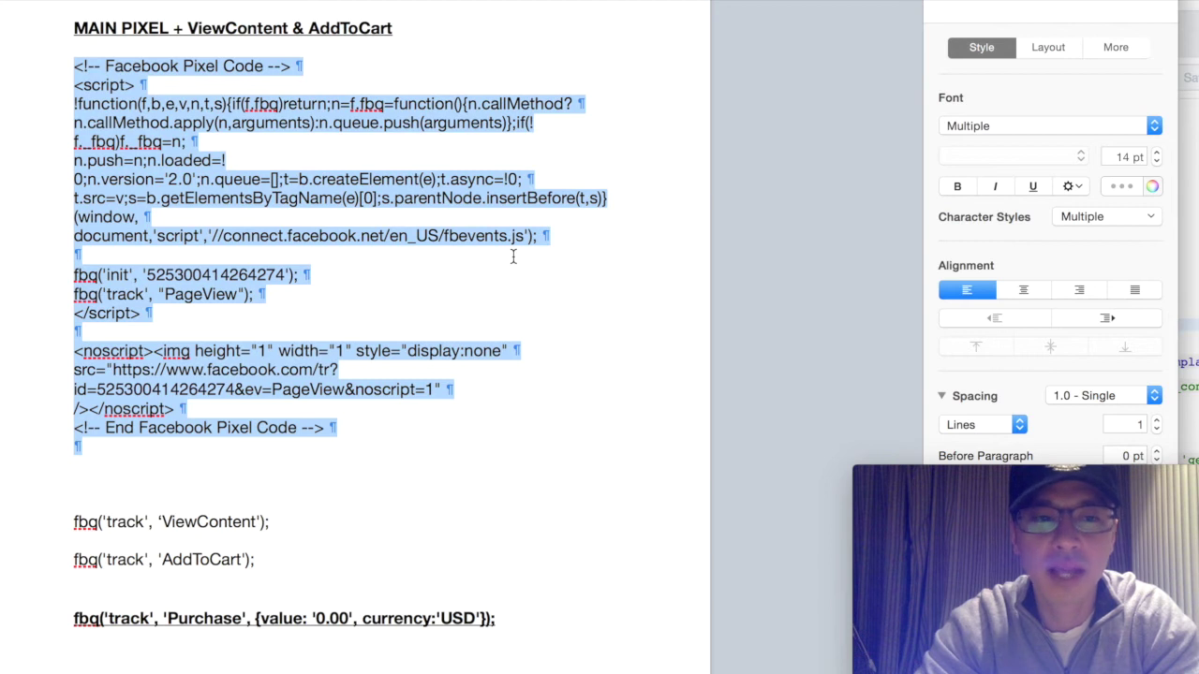
left_click(294, 471)
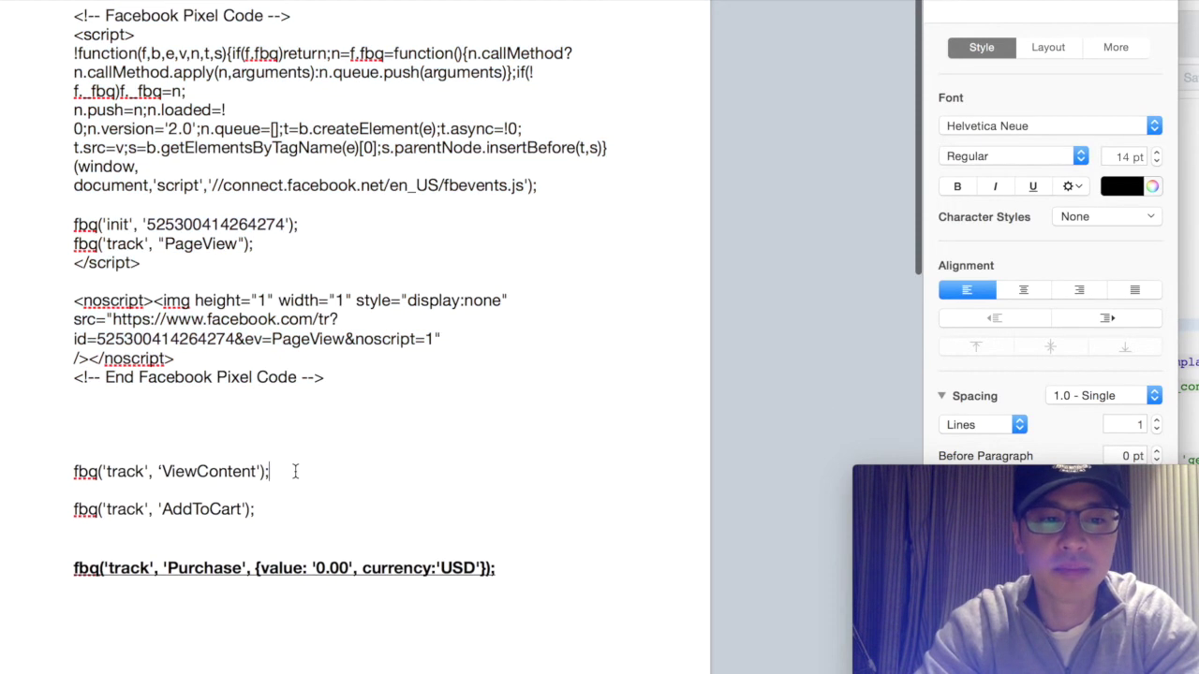
left_click_drag(297, 472, 15, 471)
key("ctrl+c")
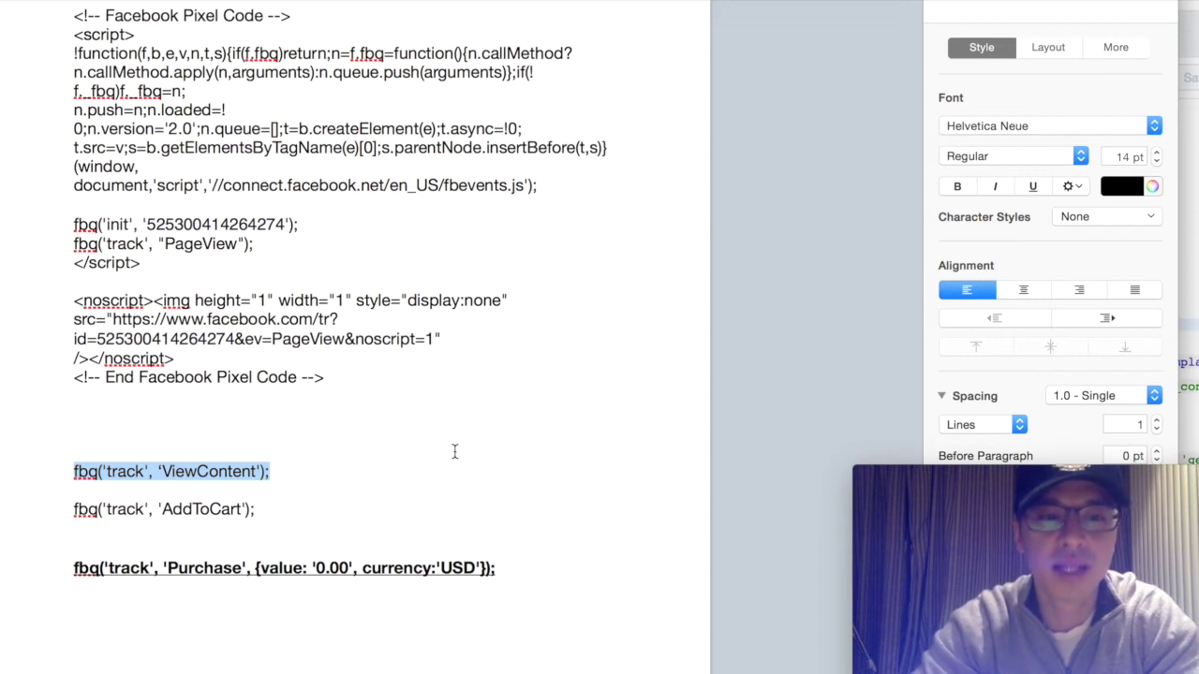
key("super+Tab")
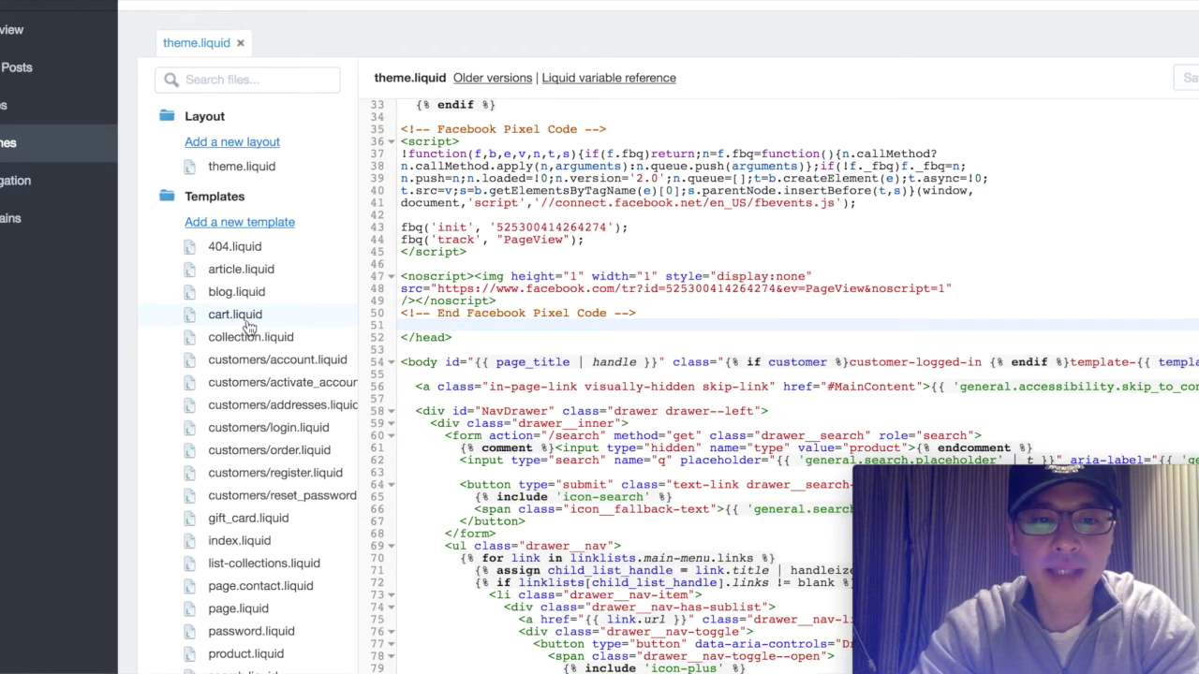
- Open the product.liquid template and locate the script block at the end of its code
scroll(235, 370, "down", 5)
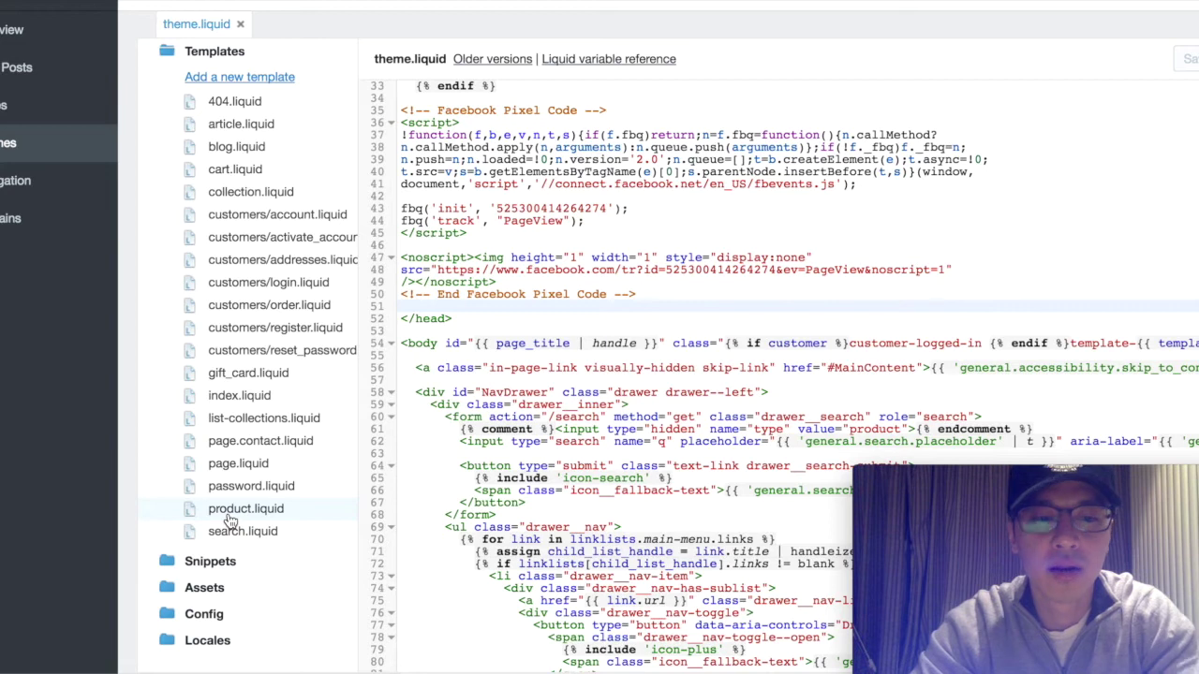
left_click(228, 516)
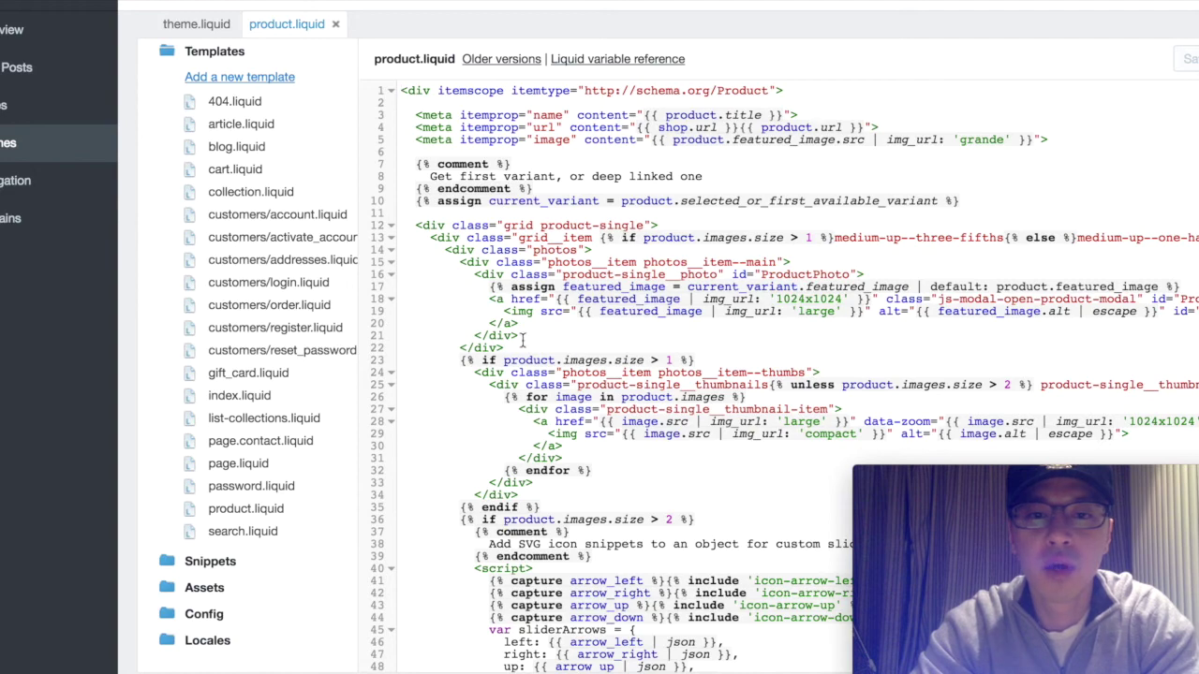
scroll(523, 339, "down", 15)
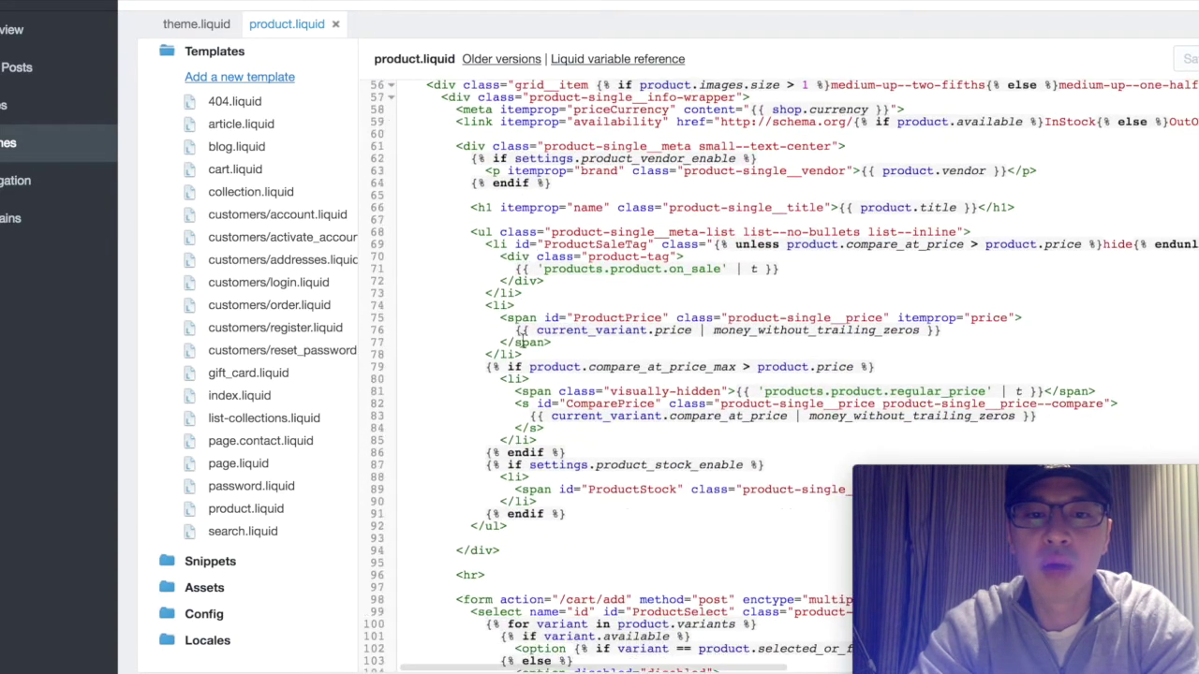
scroll(523, 339, "up", 1)
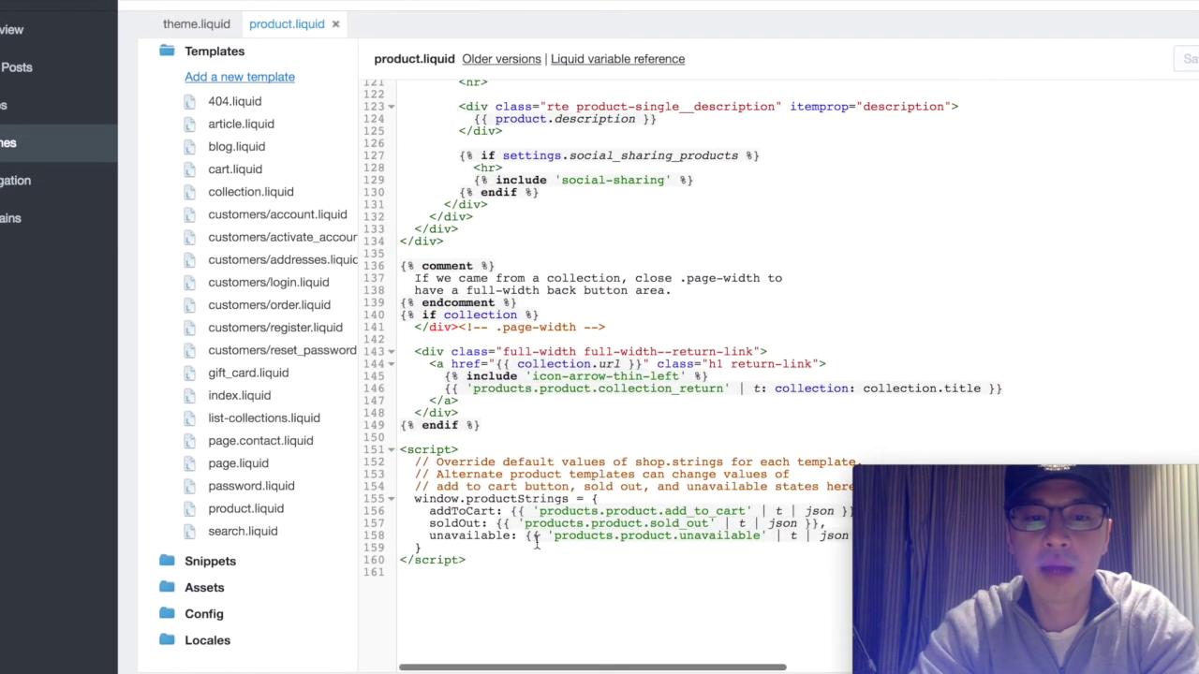
- Examine the opening and closing script tags that enclose the last script block in product.liquid
left_click(493, 552)
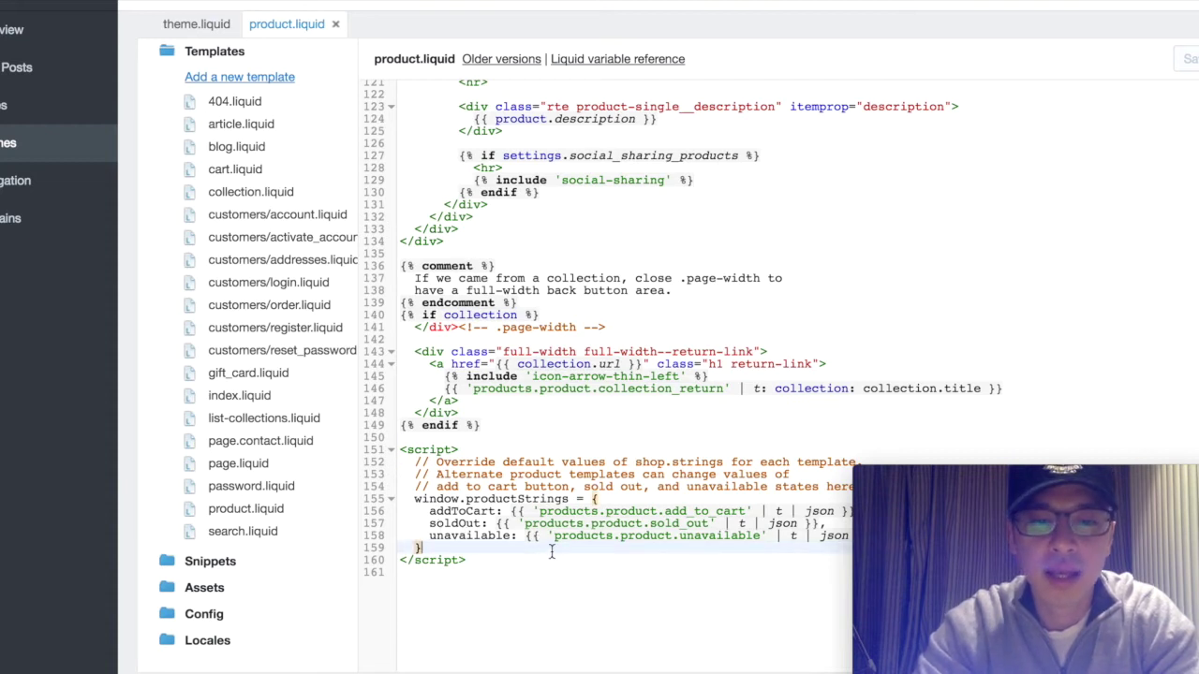
left_click(417, 450)
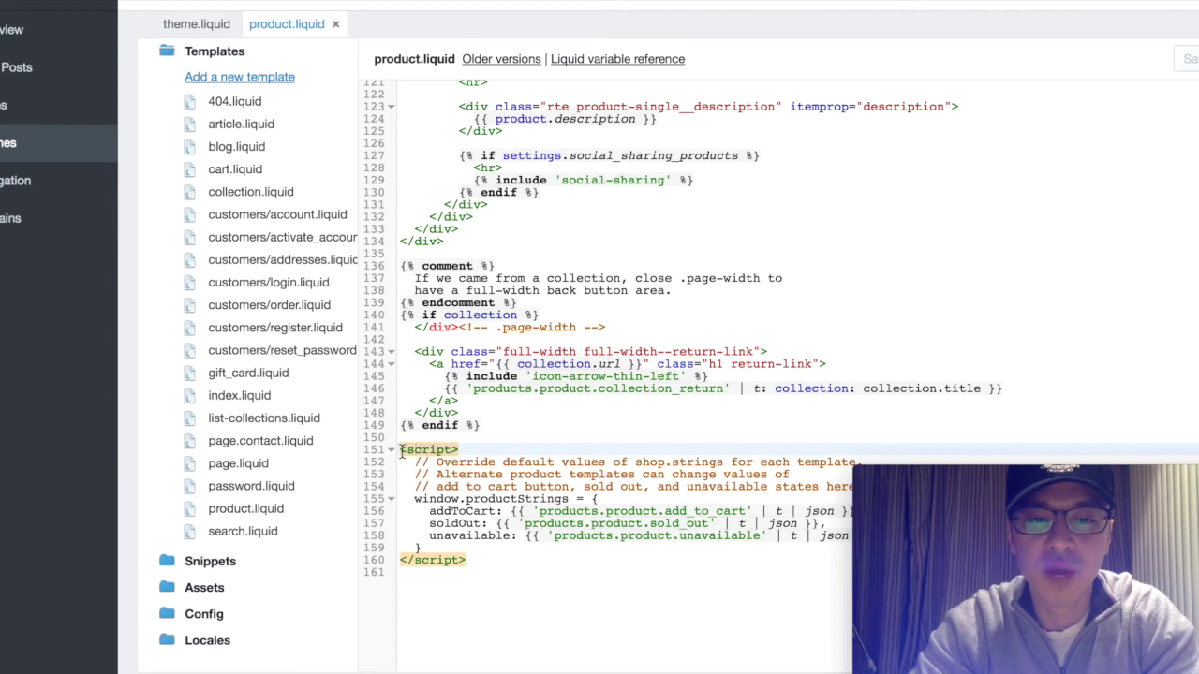
left_click_drag(398, 451, 481, 444)
left_click(481, 444)
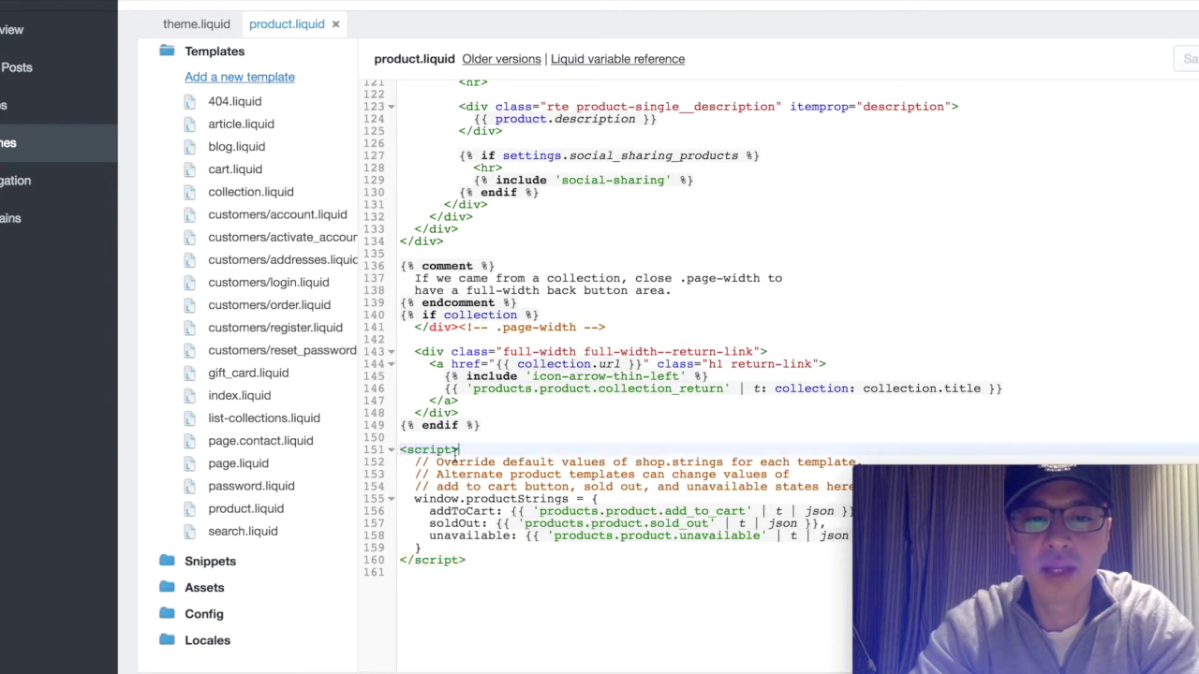
left_click_drag(400, 560, 486, 562)
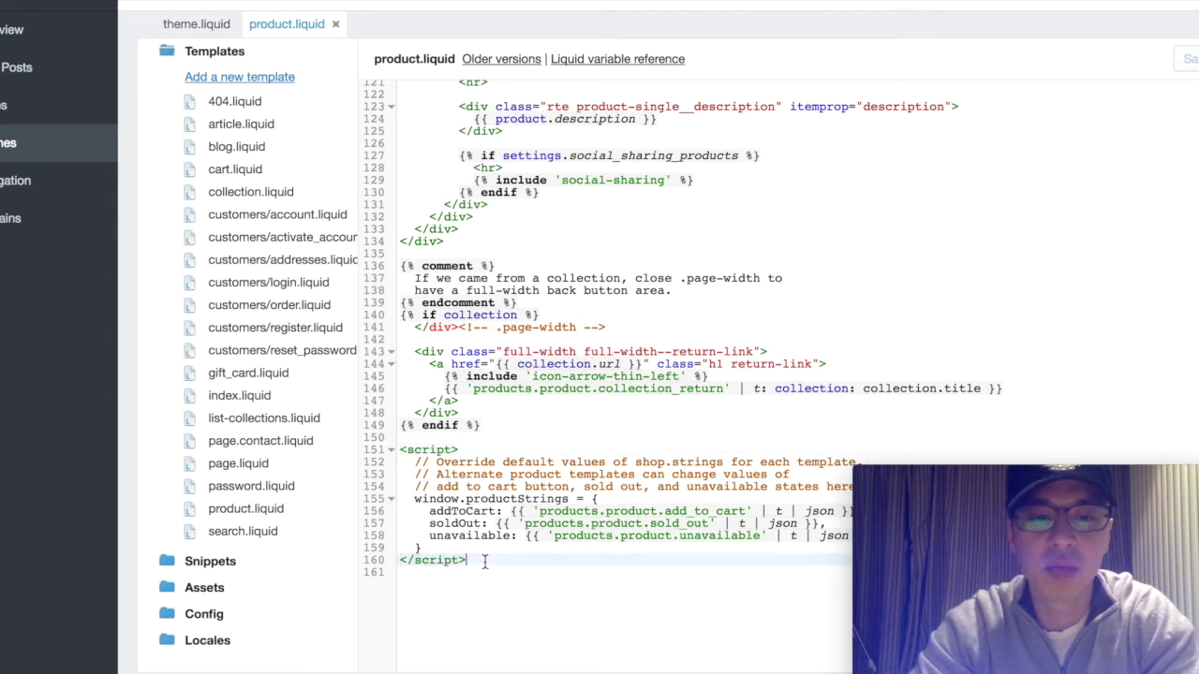
left_click_drag(401, 450, 468, 452)
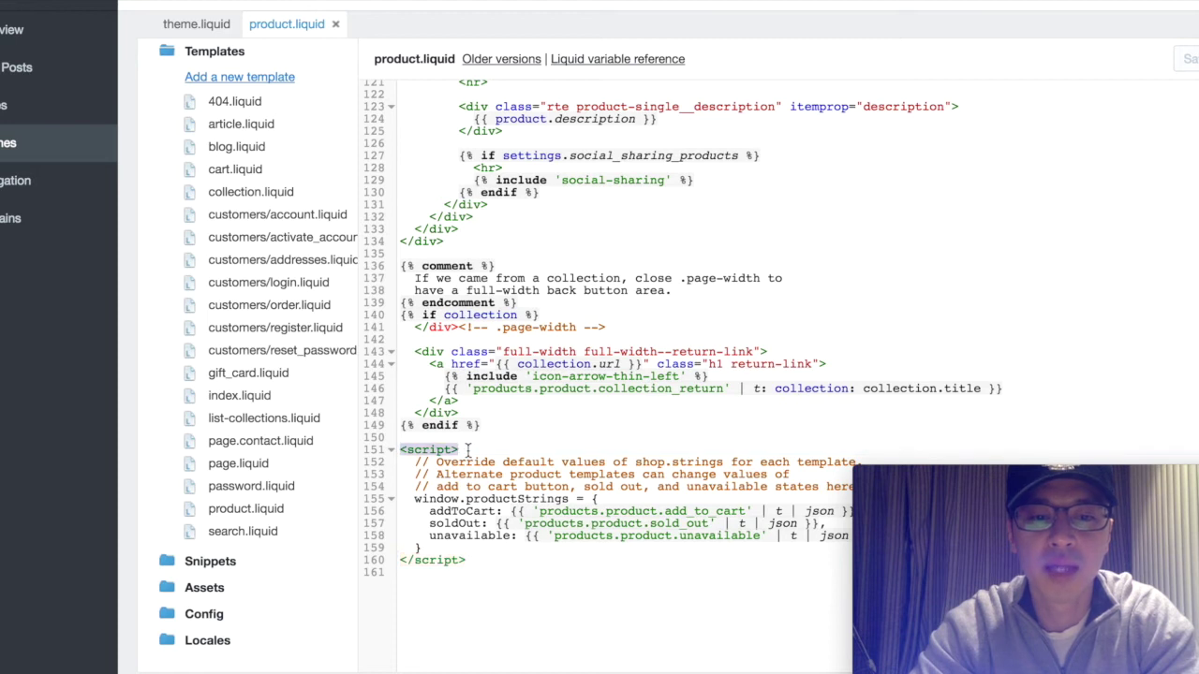
left_click(467, 450)
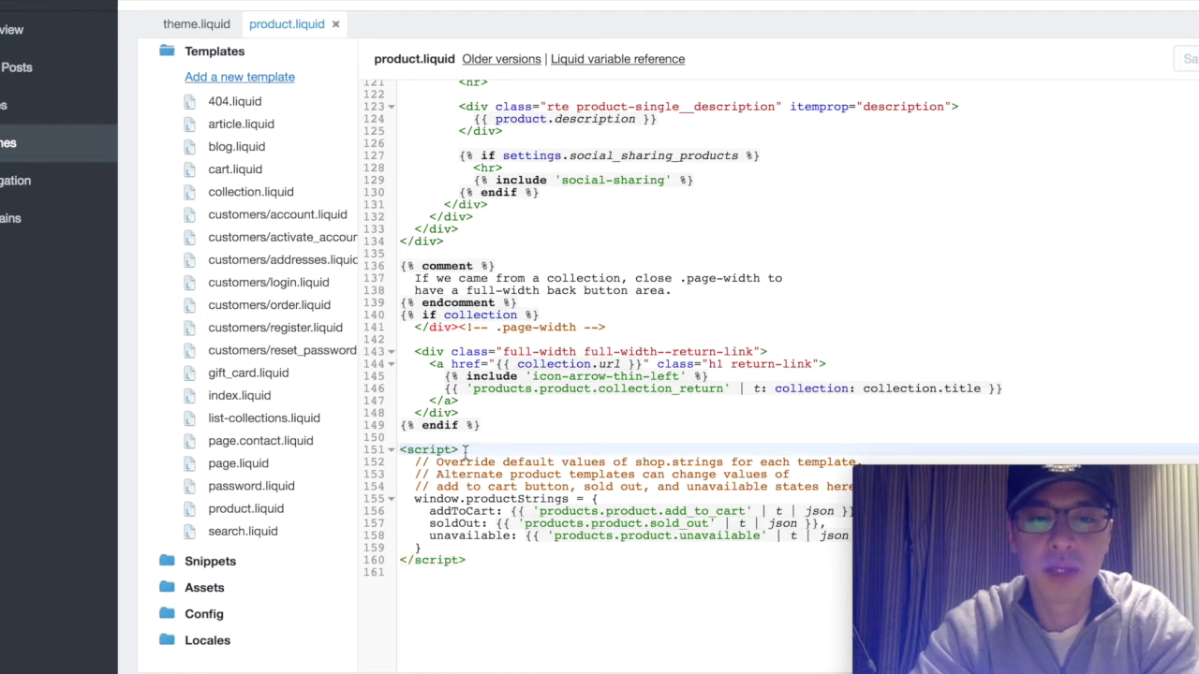
left_click(403, 449)
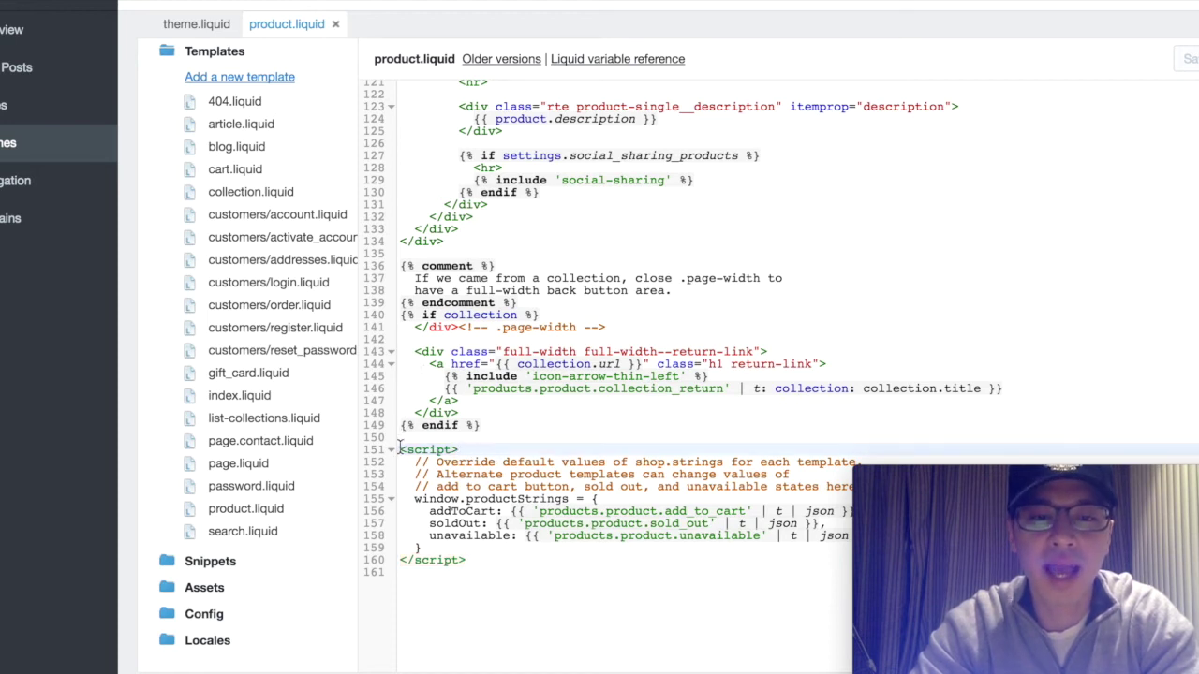
left_click_drag(403, 450, 471, 449)
left_click(472, 449)
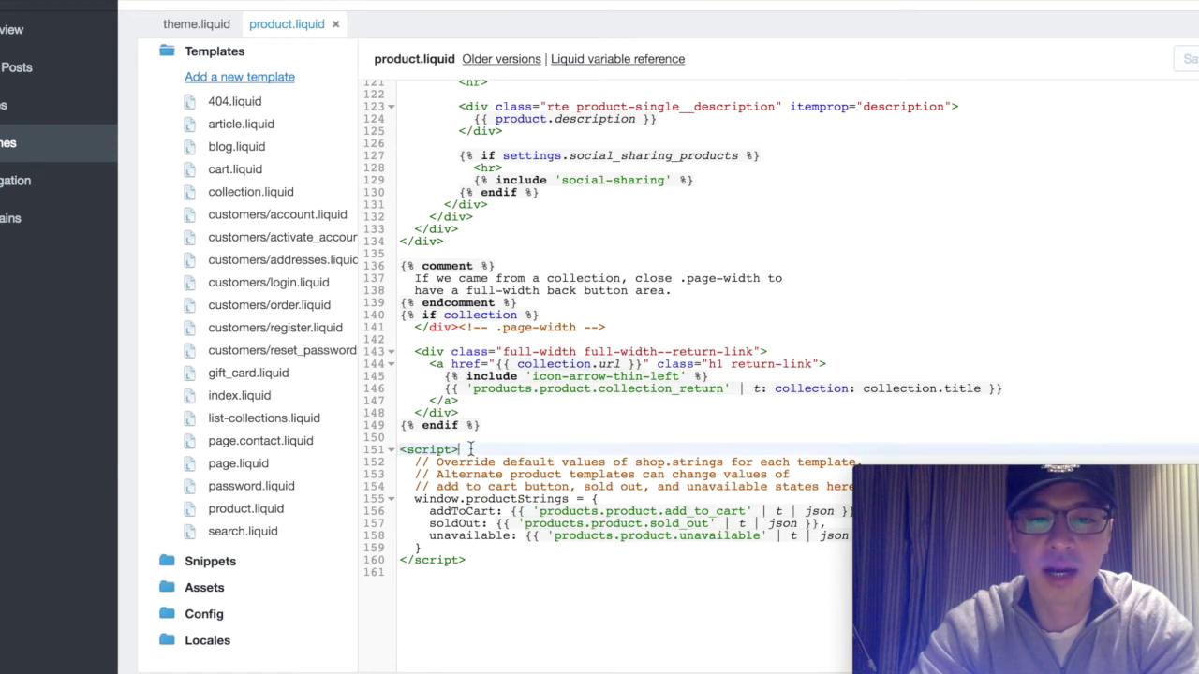
- Insert the copied ViewContent code on a new line directly above the closing </script> tag in product.liquid
left_click(477, 550)
key("Return")
key("ctrl+v")
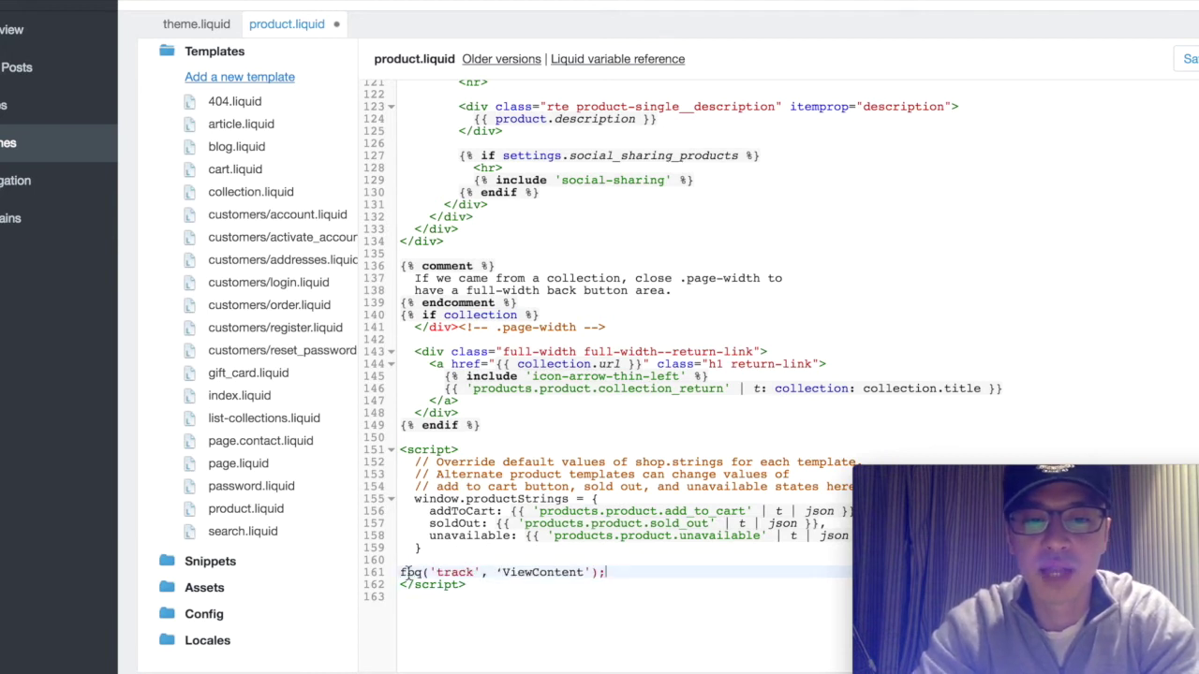
left_click(401, 586)
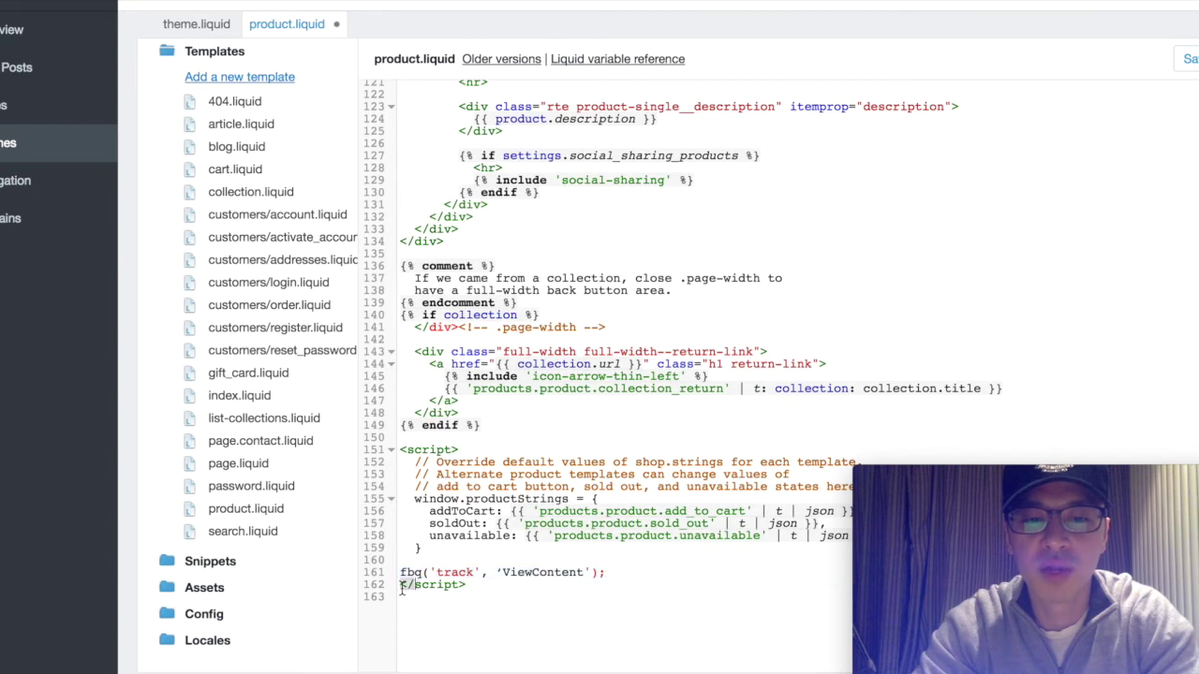
- Add a separate script block containing fbq('track', 'ViewContent'); below the existing closing </script> tag in product.liquid
left_click(425, 632)
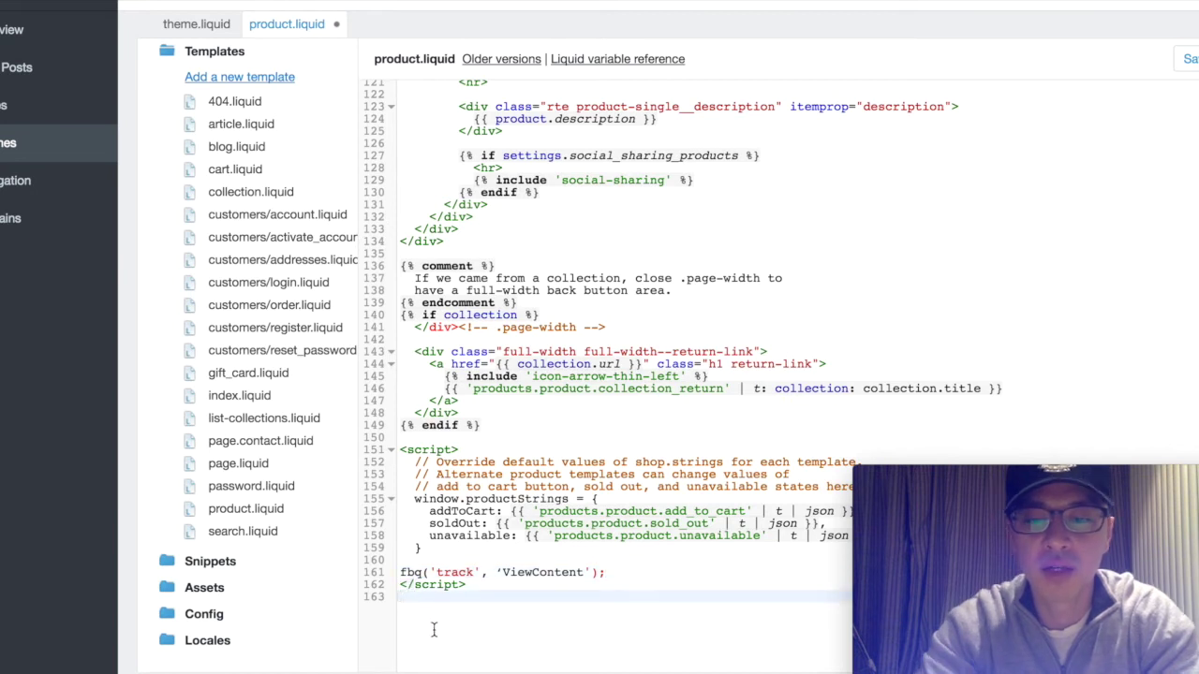
key("Return")
key("Return")
type("<")
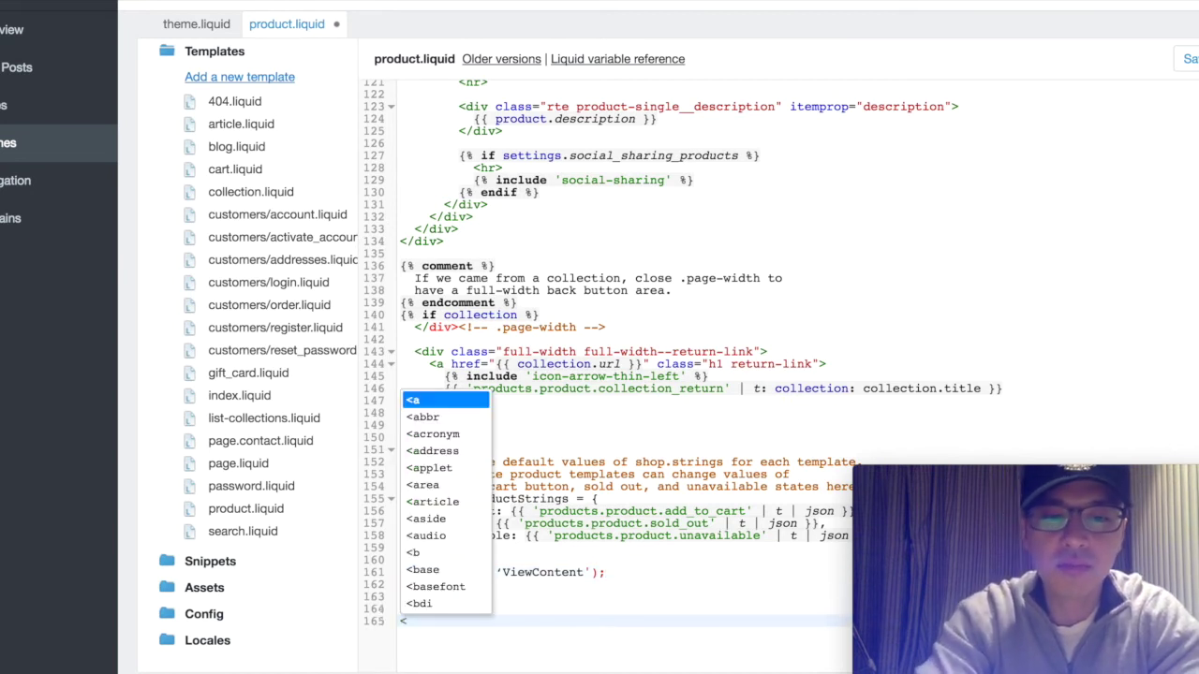
type("script>")
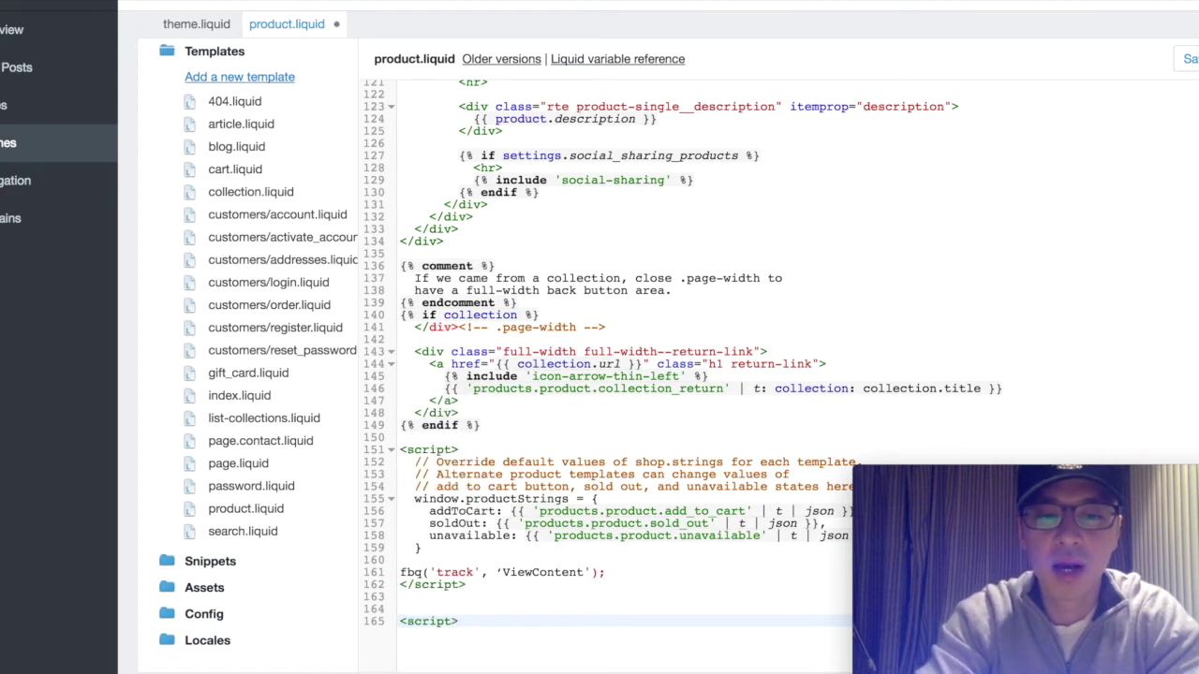
key("Return")
type("fbq('track', ‘ViewContent');")
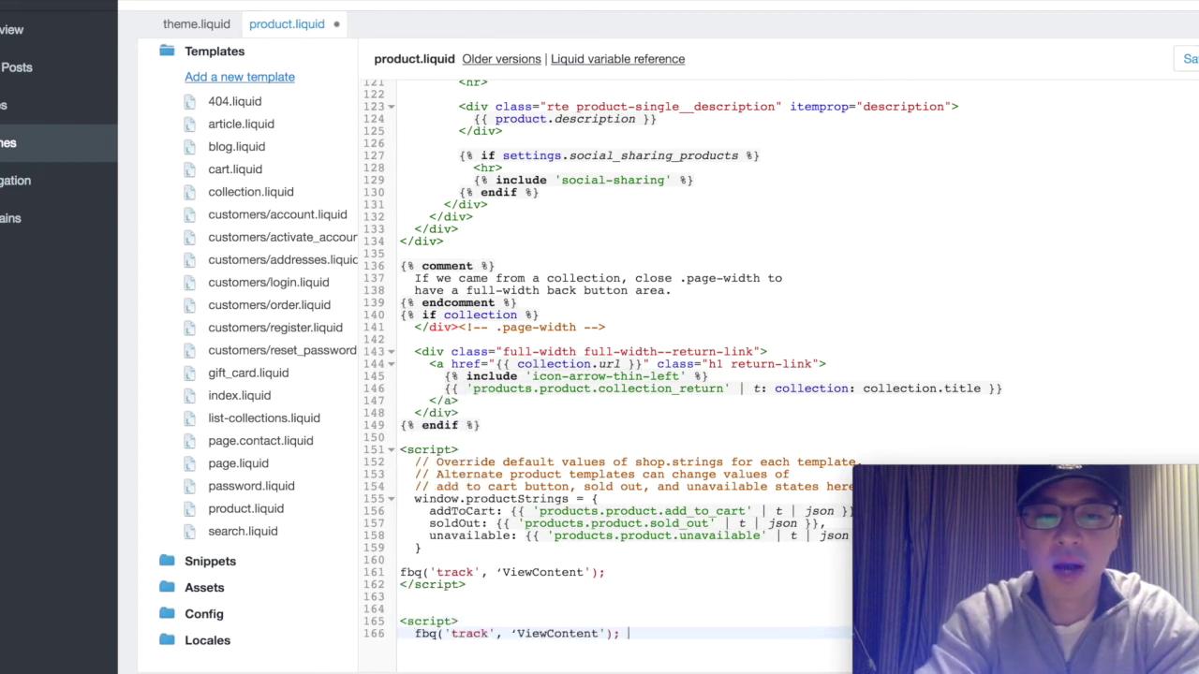
key("Return")
type("</script>")
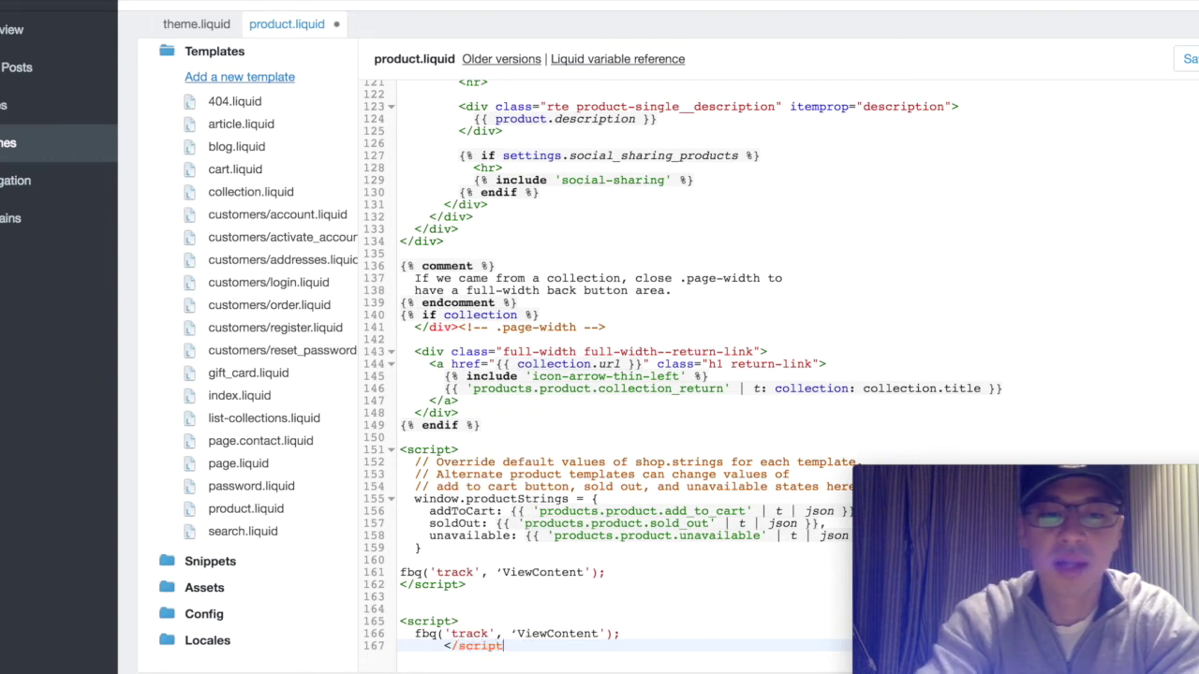
- Delete the separate ViewContent script block and the blank lines above it at the end of product.liquid
left_click(466, 621)
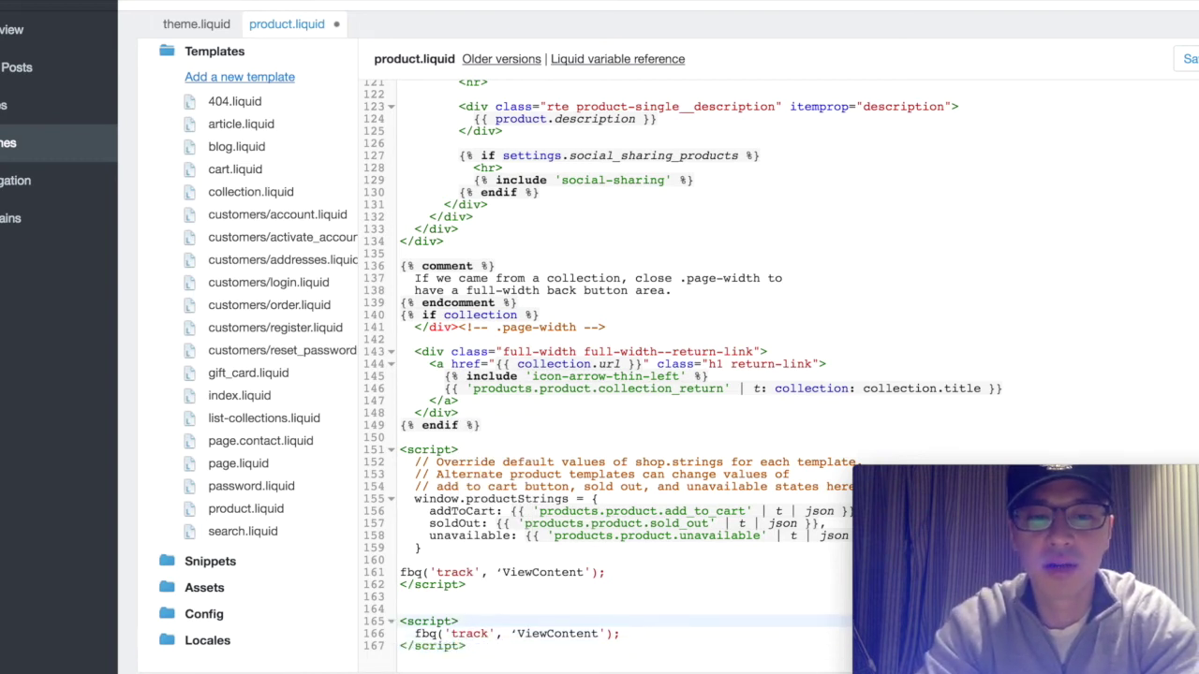
left_click_drag(400, 621, 465, 646)
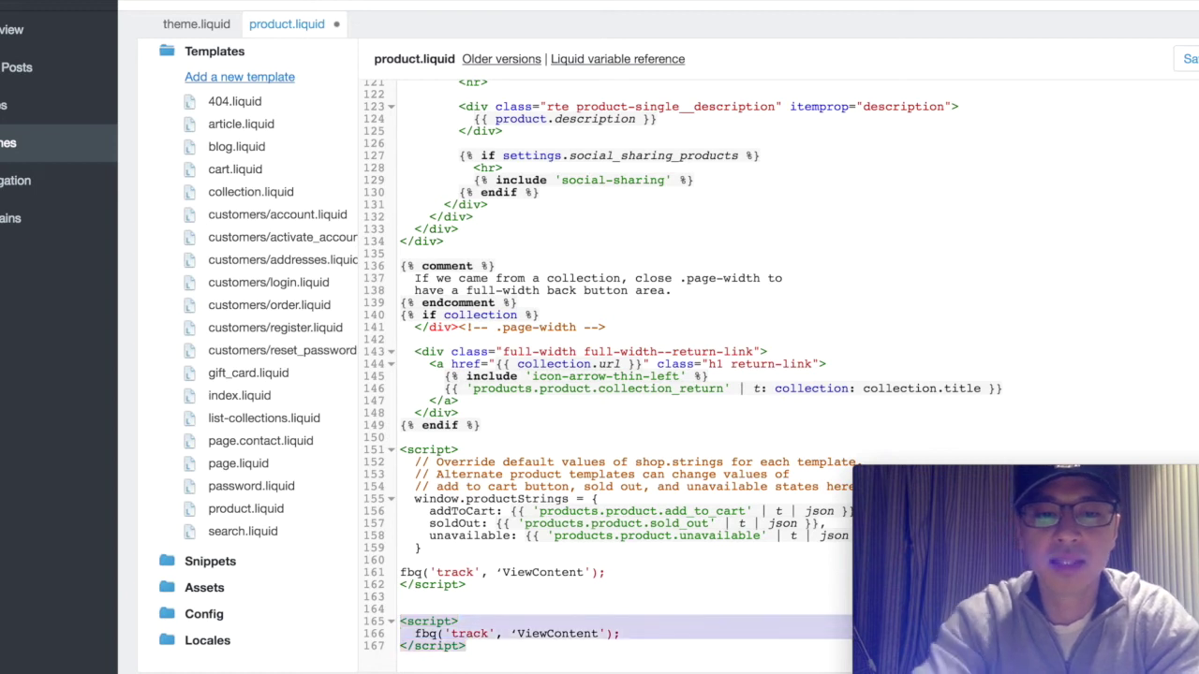
key("BackSpace")
key("BackSpace")
key("BackSpace")
key("BackSpace")
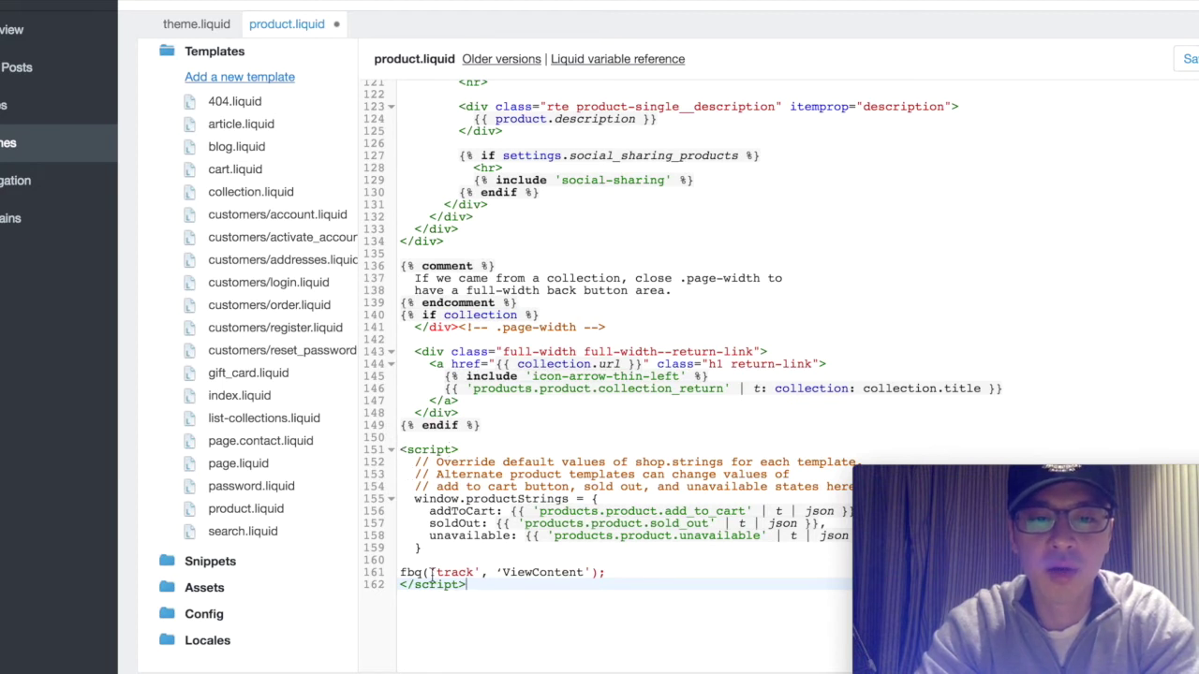
- Check the ViewContent line inside the last script block and save product.liquid
left_click(402, 568)
left_click_drag(625, 572, 400, 573)
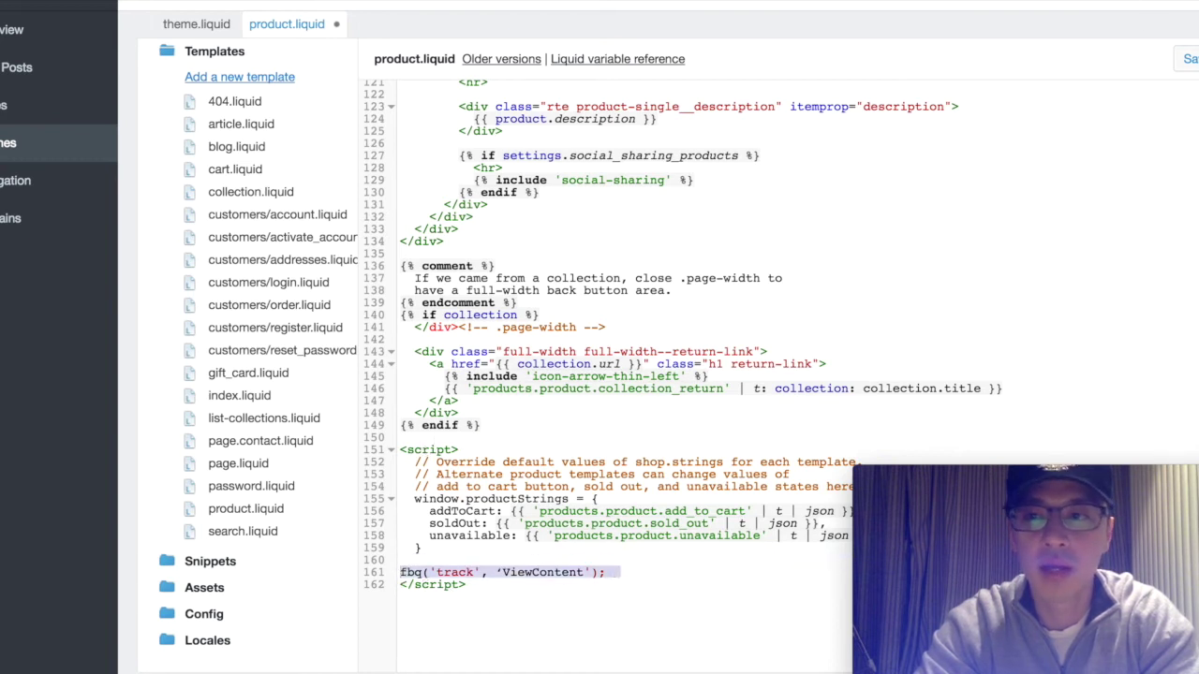
left_click(1188, 58)
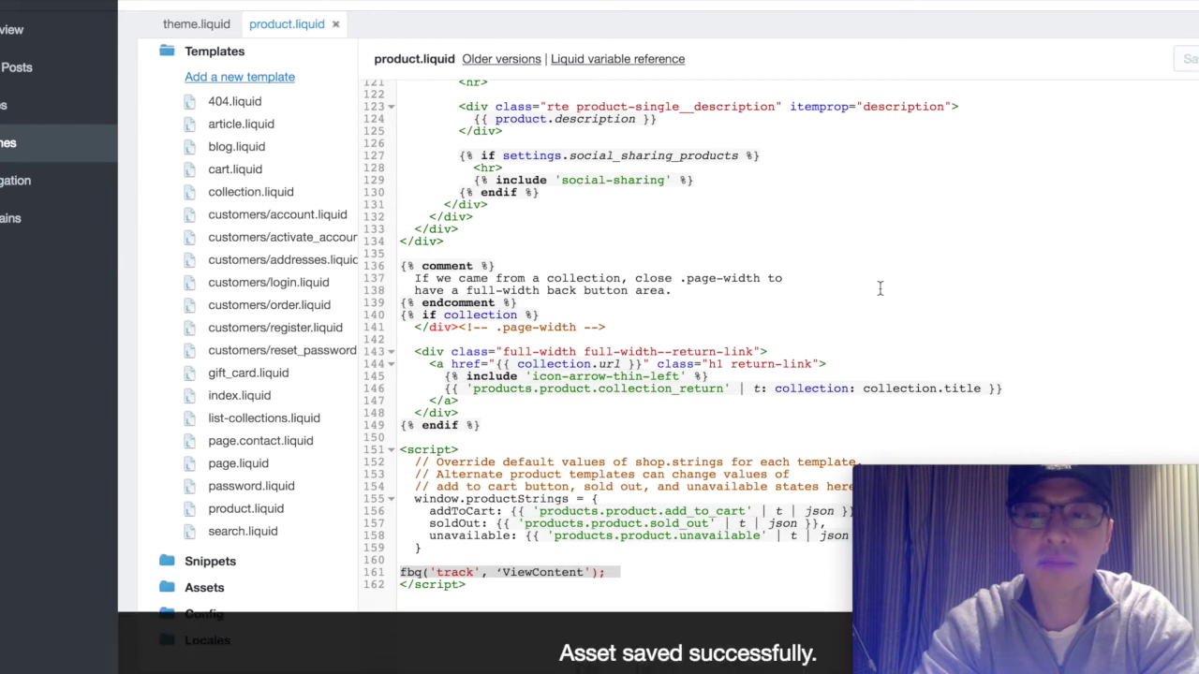
- Copy the fbq('track', 'AddToCart'); line from the Pages document and return to the Shopify theme editor
key("super+Tab")
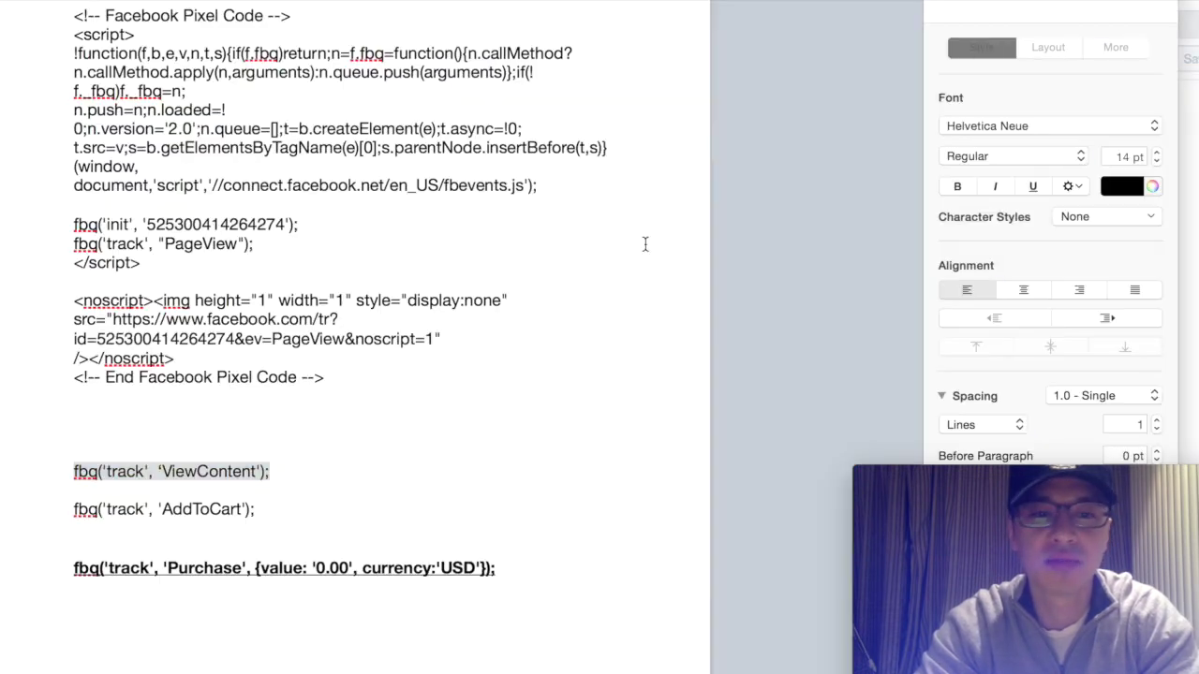
left_click(257, 512)
left_click_drag(288, 508, 33, 506)
key("ctrl+c")
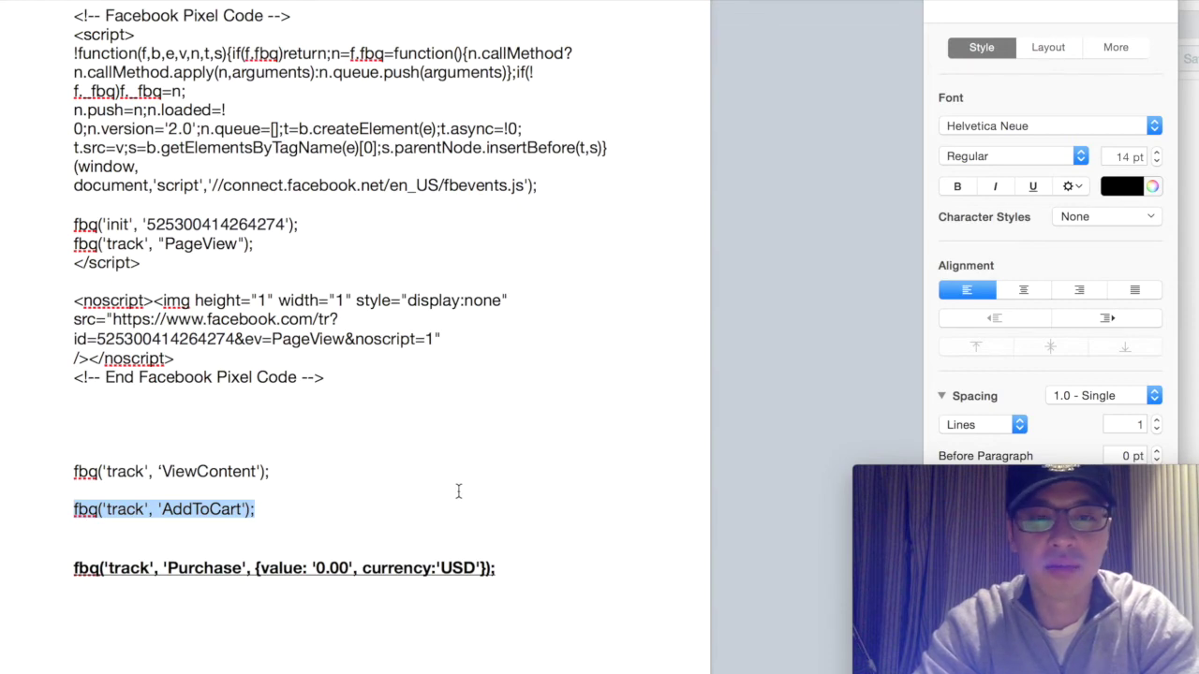
key("super+Tab")
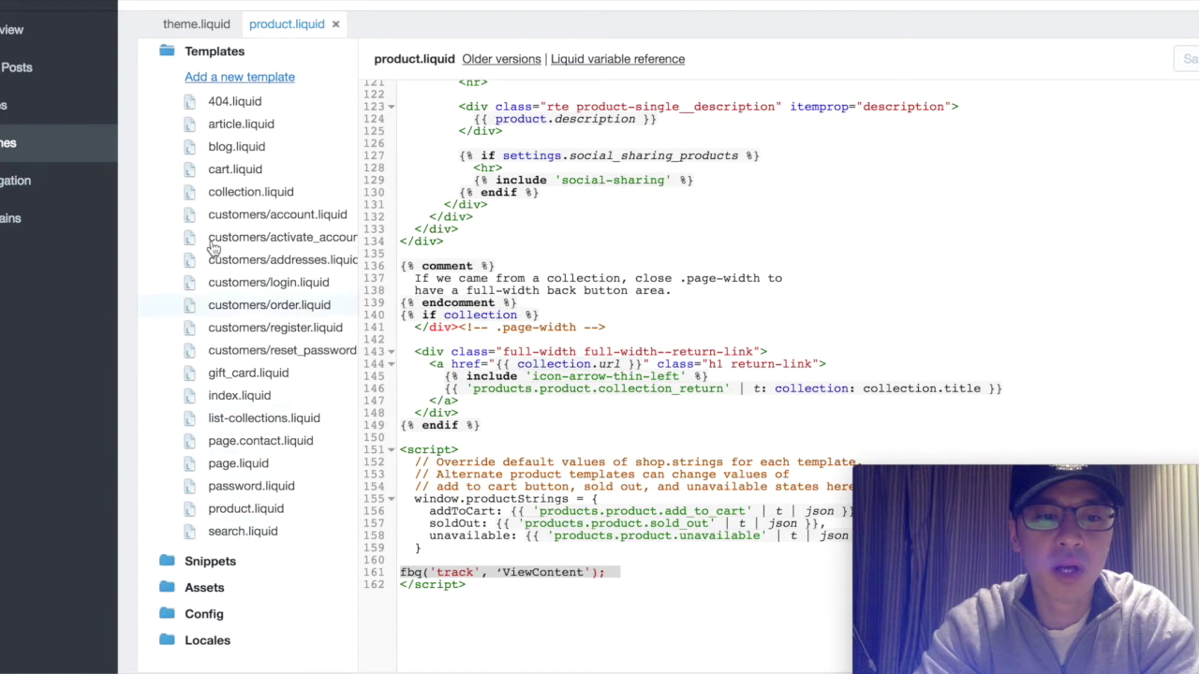
- Open the cart.liquid template and insert the copied AddToCart code below the window.cartObject line, above the final closing </script> tag
left_click(237, 173)
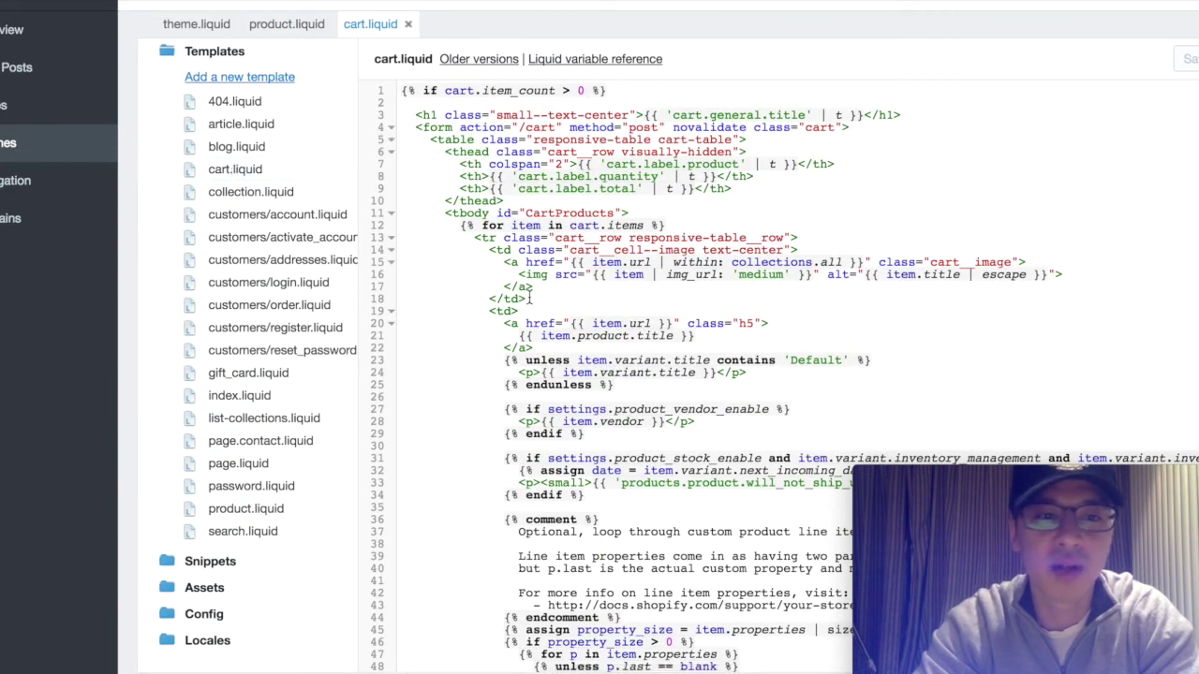
scroll(527, 303, "down", 20)
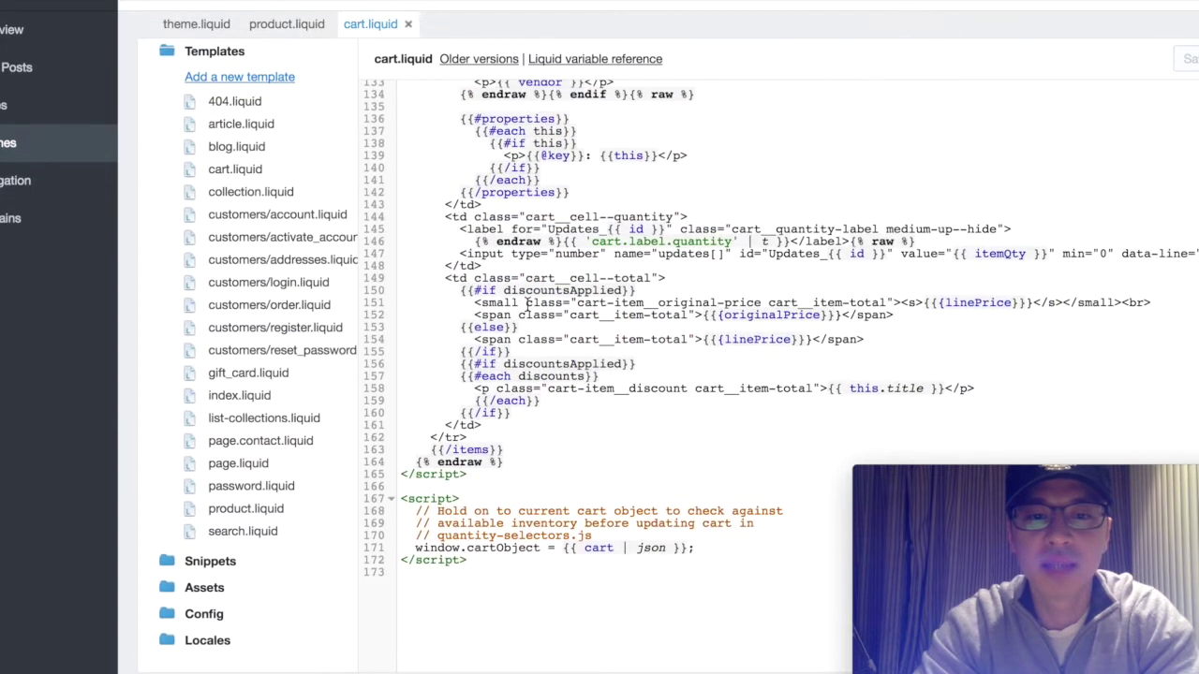
left_click(507, 562)
left_click(723, 546)
left_click(629, 560)
left_click(716, 549)
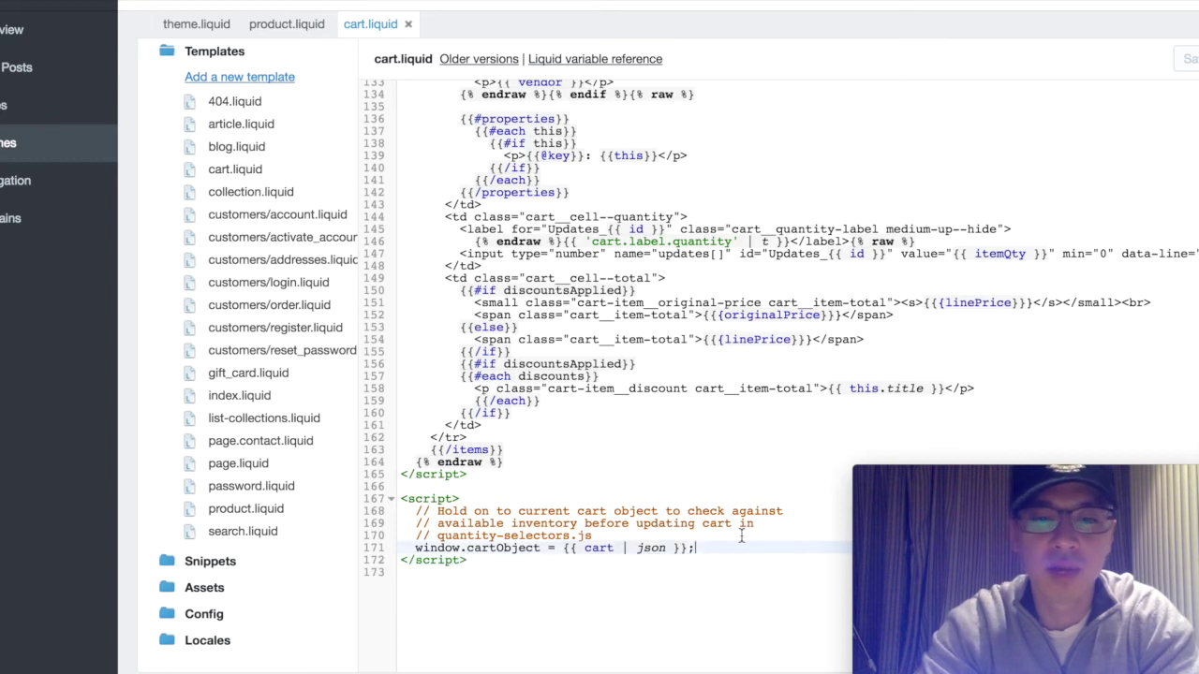
key("Return")
key("ctrl+v")
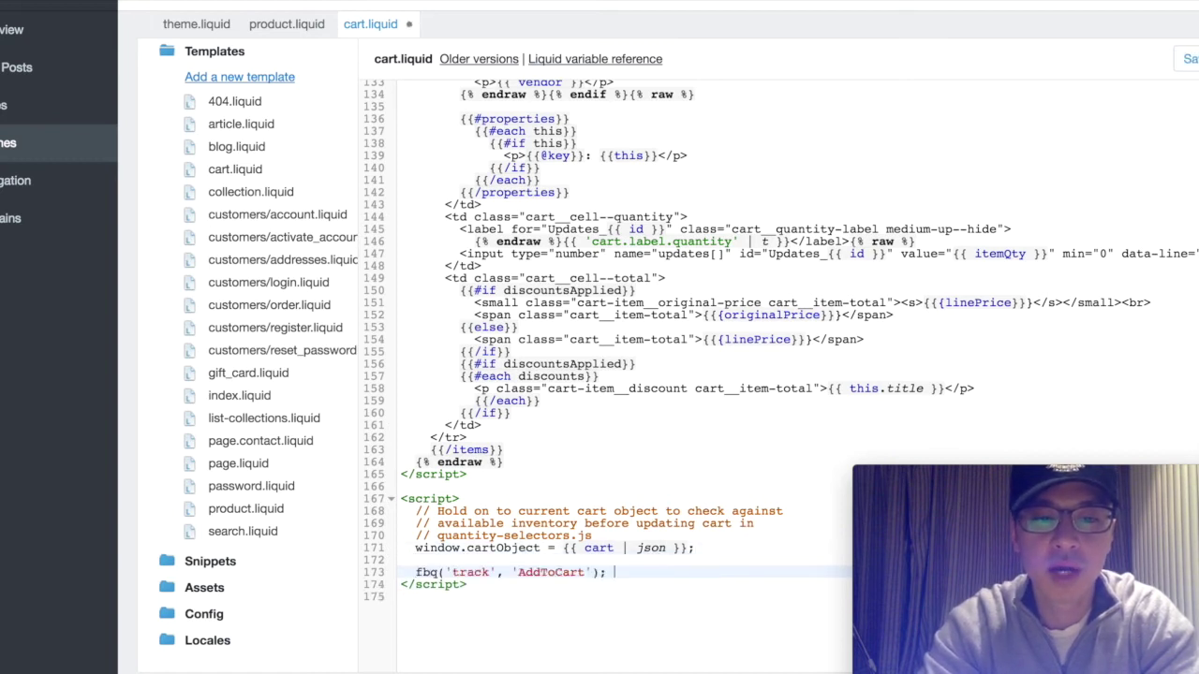
- Place the AddToCart line directly below the window.cartObject line in cart.liquid, matching its indentation, and save the file
key("BackSpace")
key("BackSpace")
key("BackSpace")
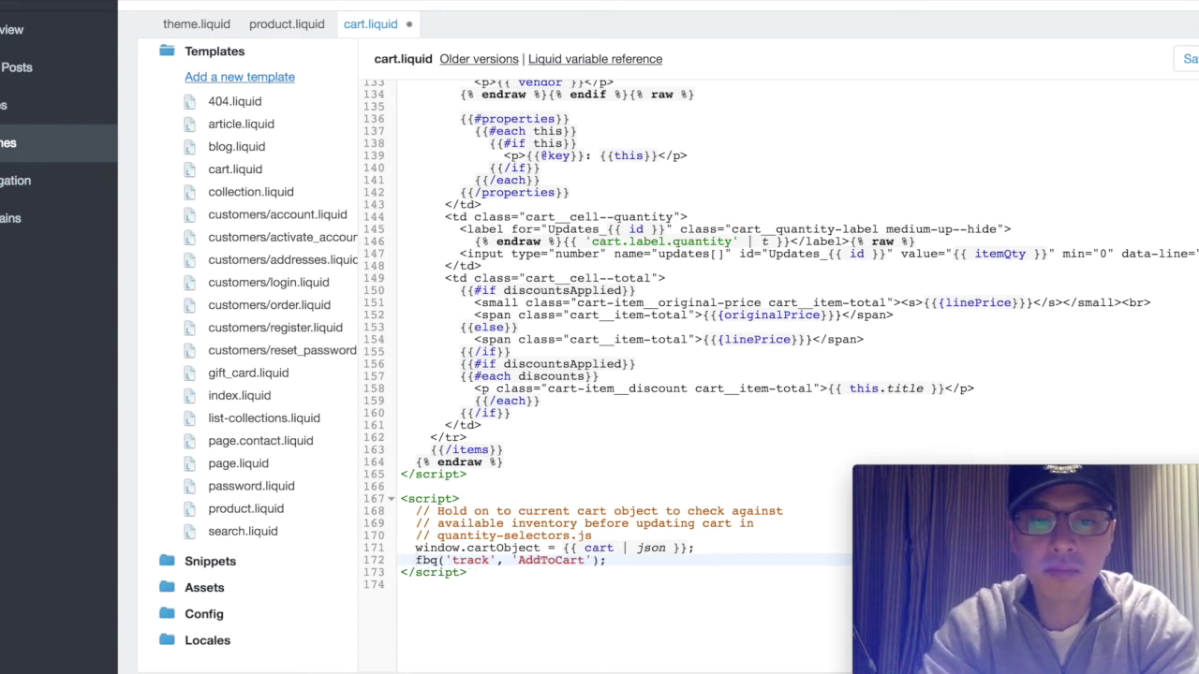
key("BackSpace")
key("BackSpace")
key("BackSpace")
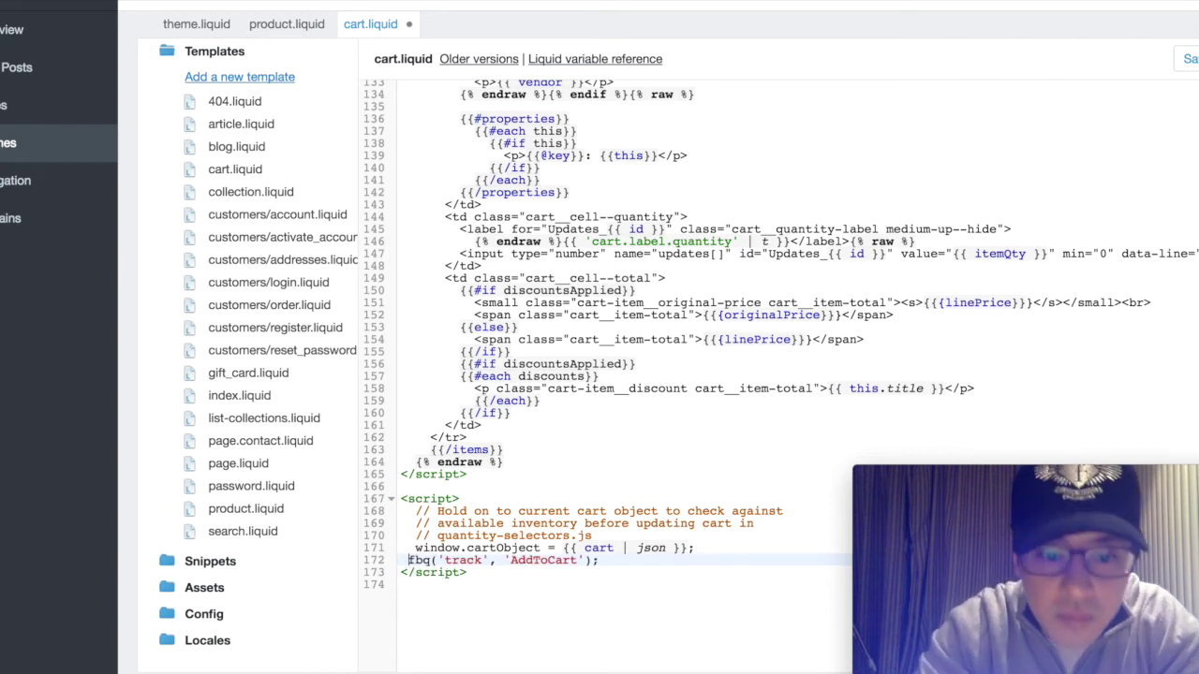
key("Return")
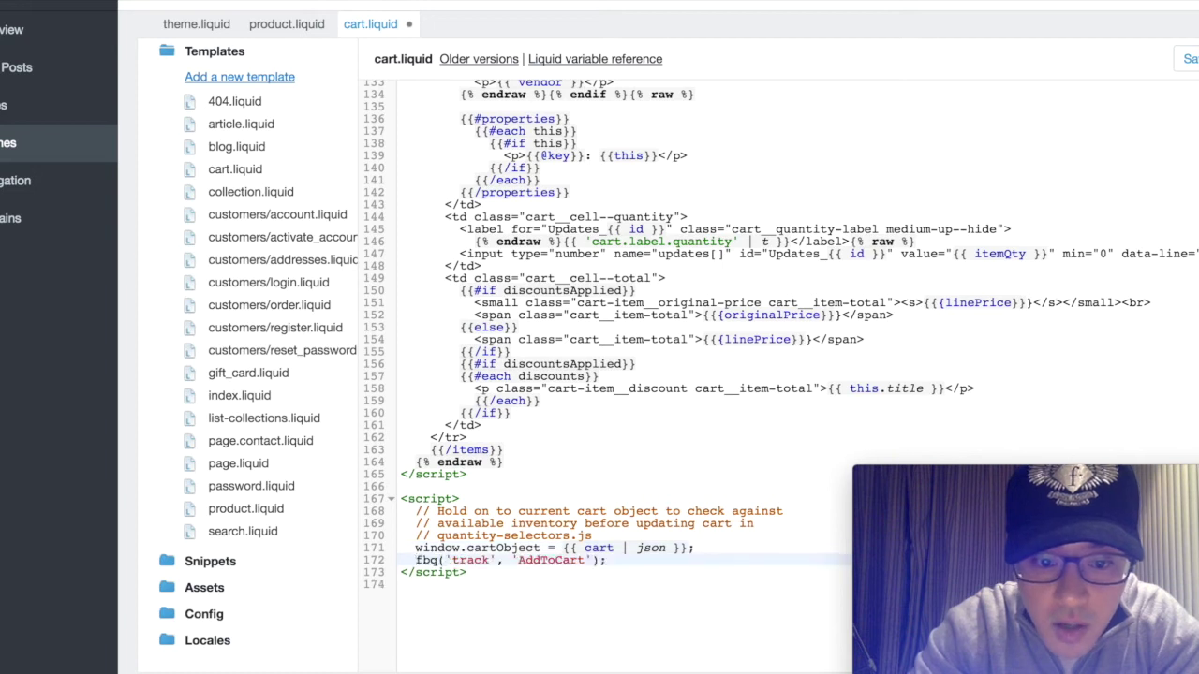
key("BackSpace")
key("BackSpace")
key("Return")
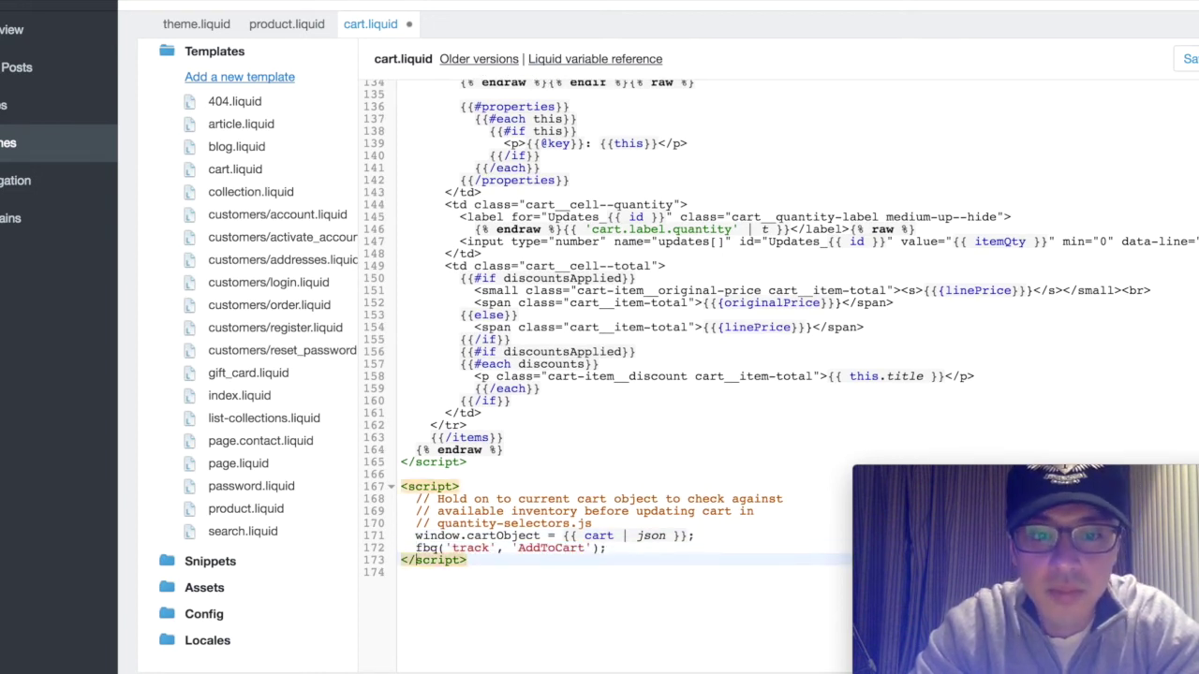
left_click(718, 622)
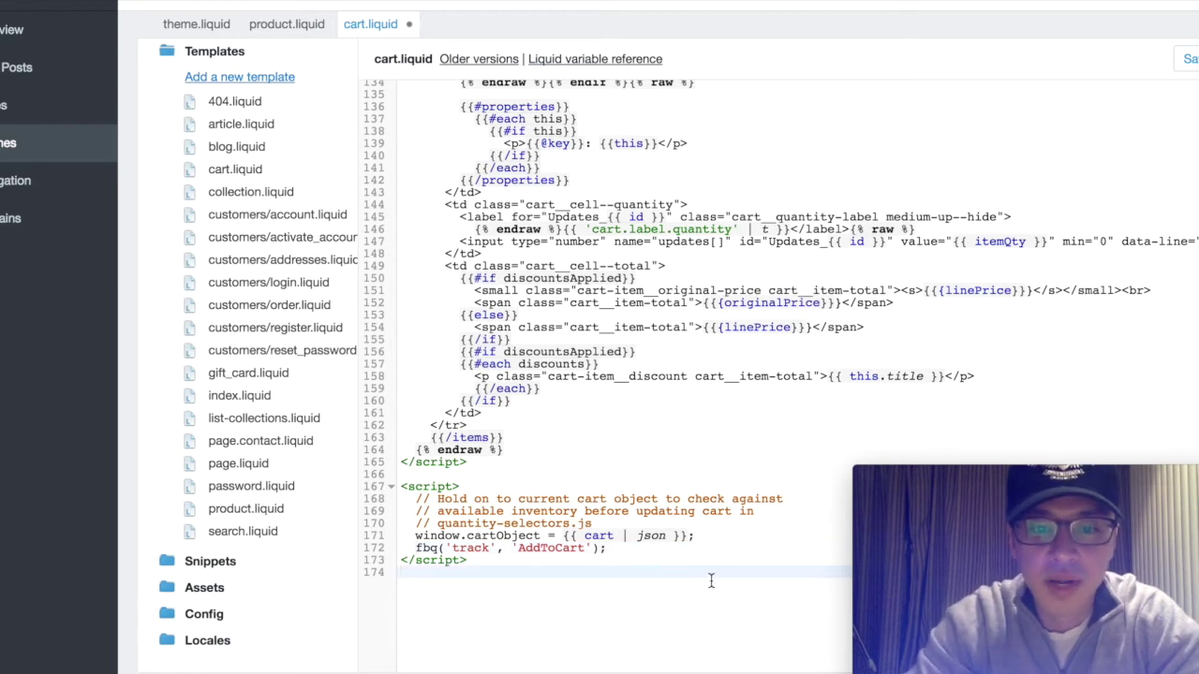
left_click(1190, 60)
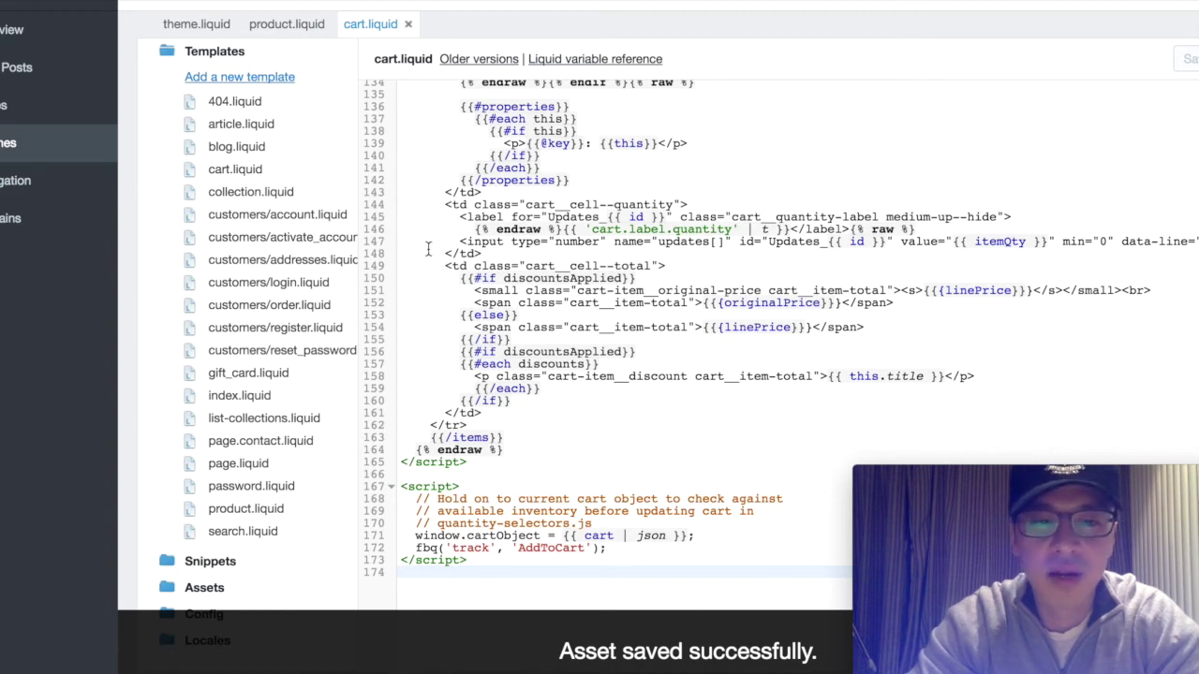
- Switch to the Pages document and examine the Purchase event line and the script in the PURCHASE PIXEL section
key("super+Tab")
scroll(286, 513, "down", 7)
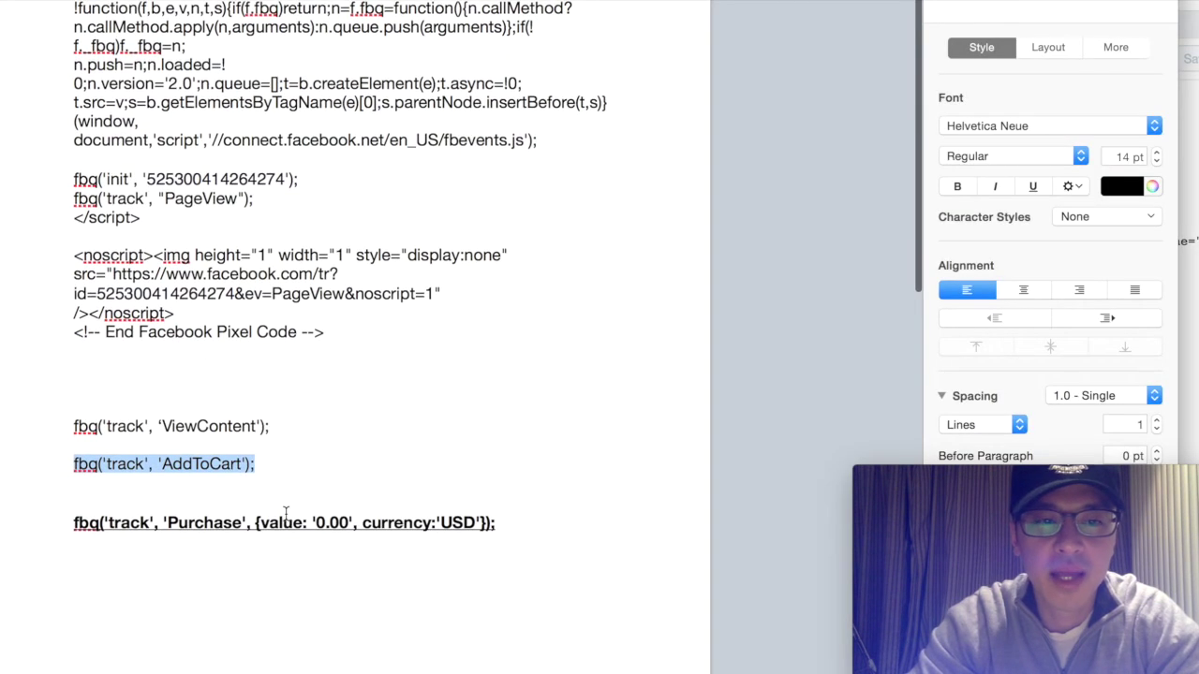
left_click_drag(73, 233, 525, 228)
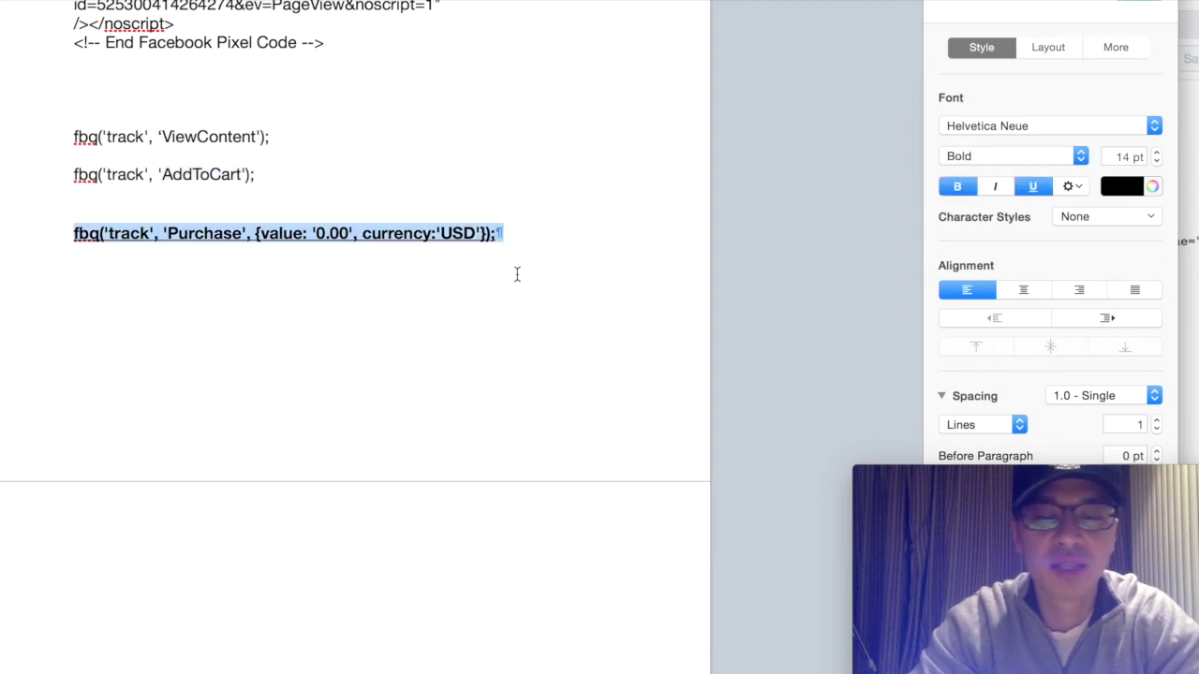
scroll(490, 341, "down", 8)
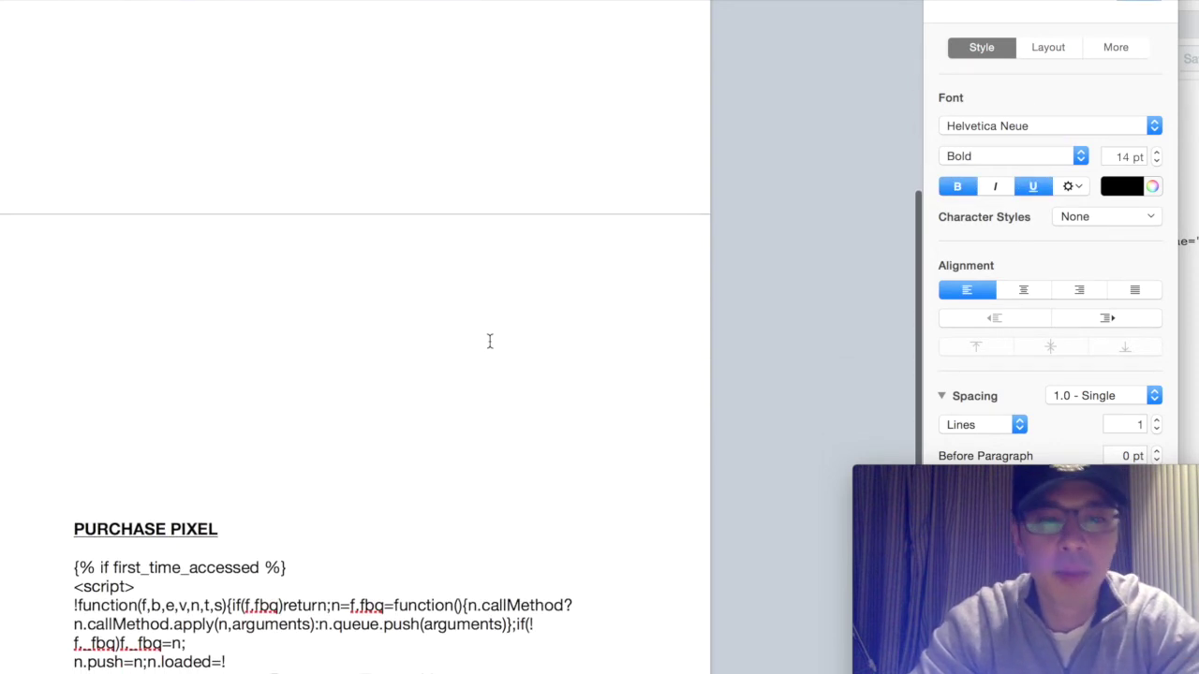
scroll(490, 341, "down", 6)
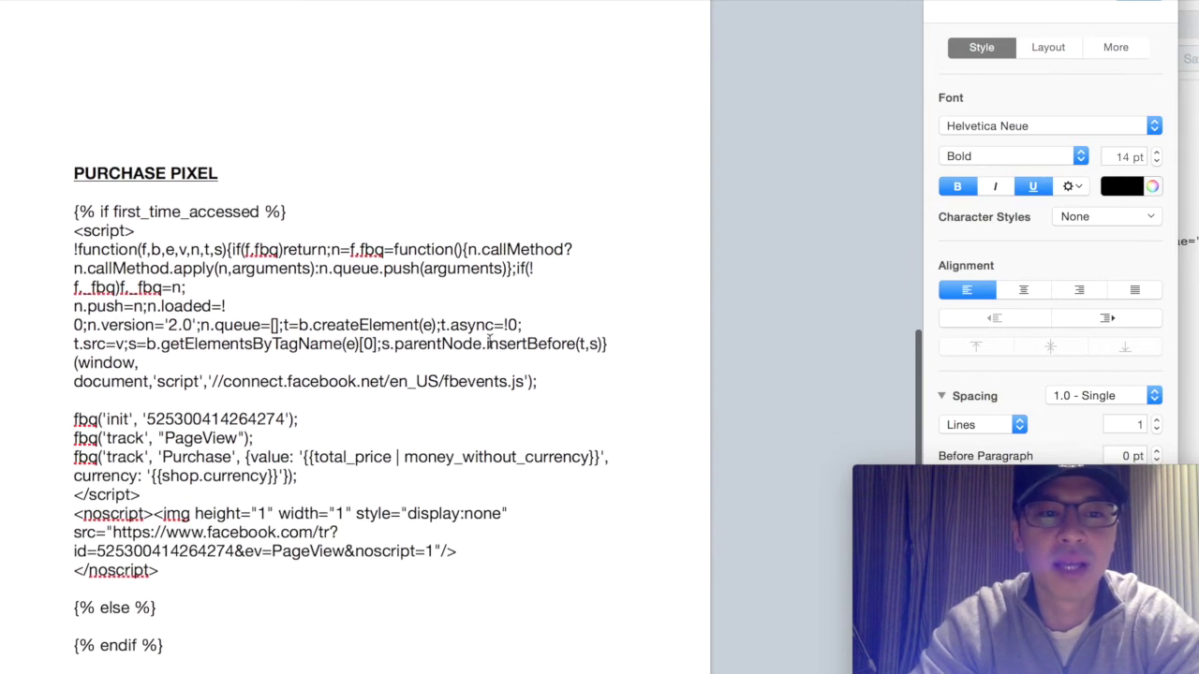
scroll(490, 340, "down", 1)
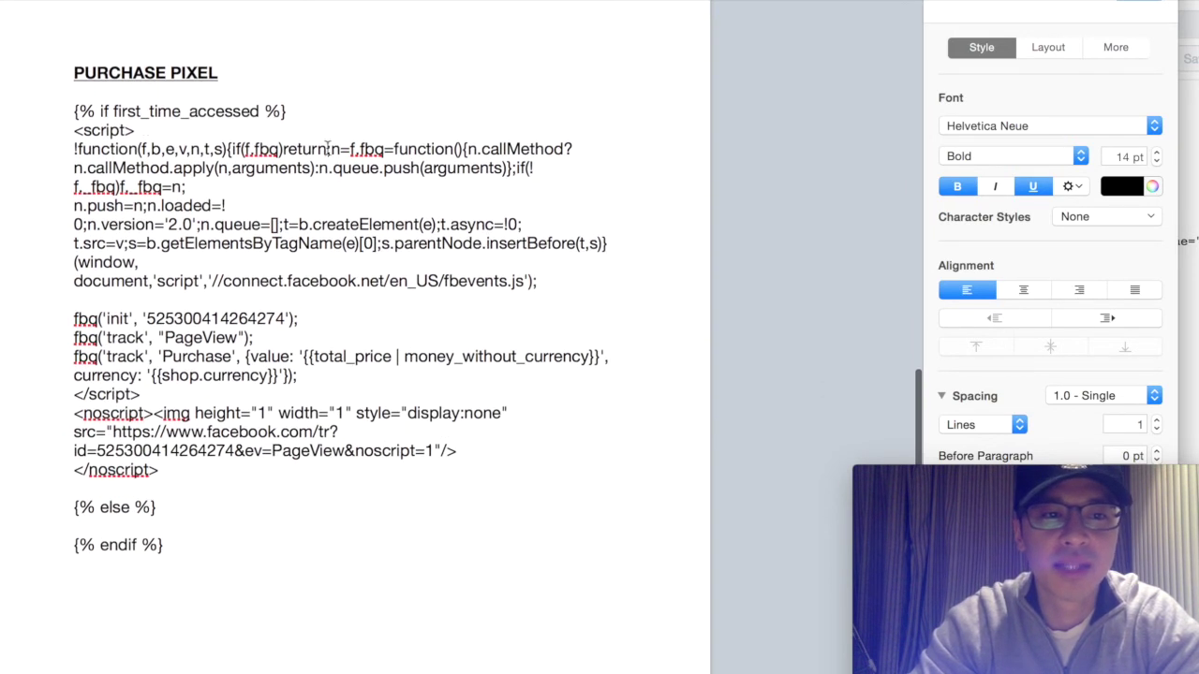
left_click(72, 130)
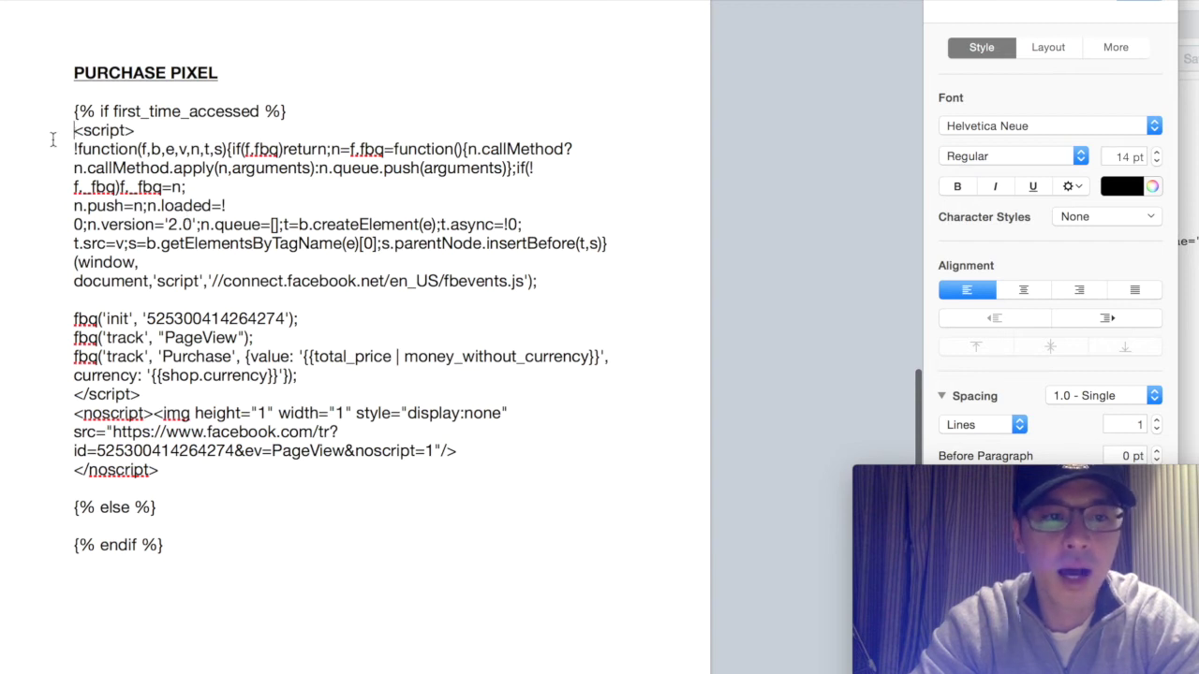
left_click_drag(72, 130, 136, 130)
left_click(159, 128)
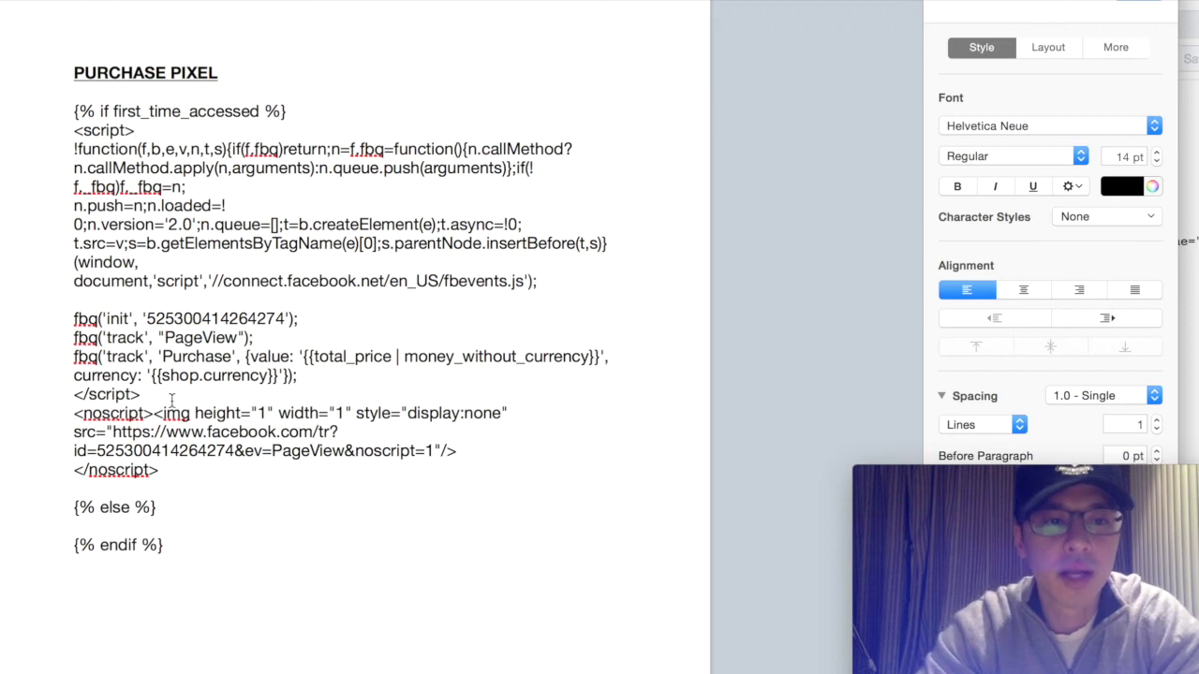
- Bold the fbq('track', 'Purchase') code in the PURCHASE PIXEL section and set it back to regular weight
left_click_drag(73, 357, 651, 375)
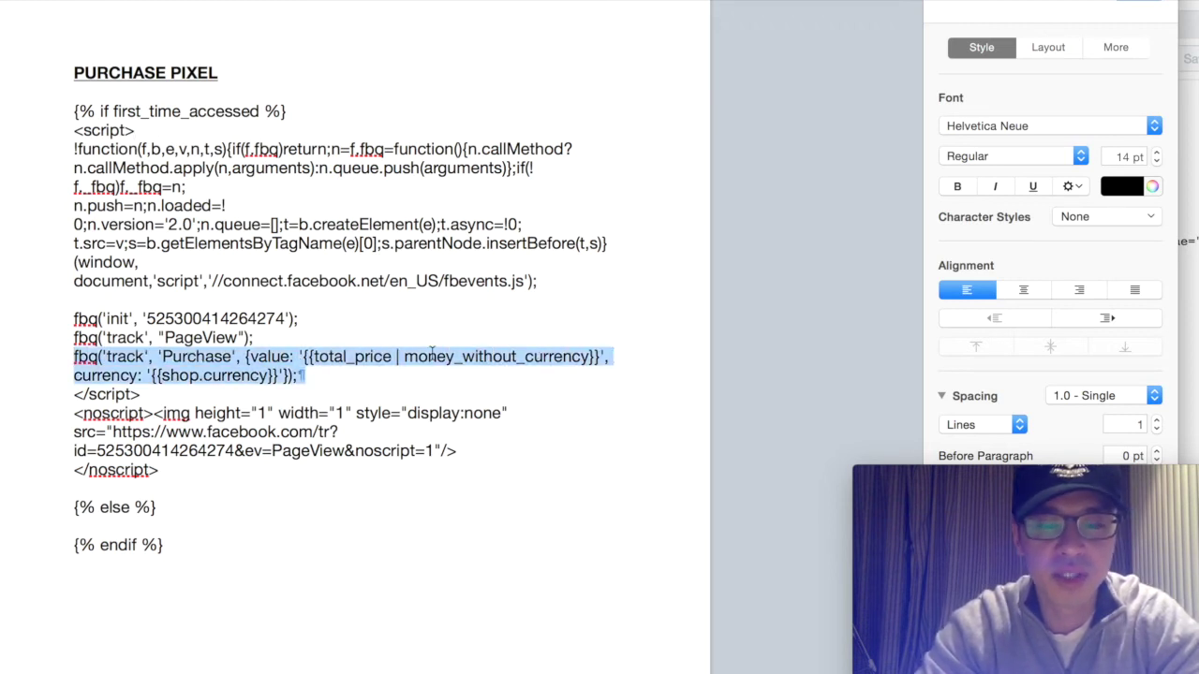
key("super+b")
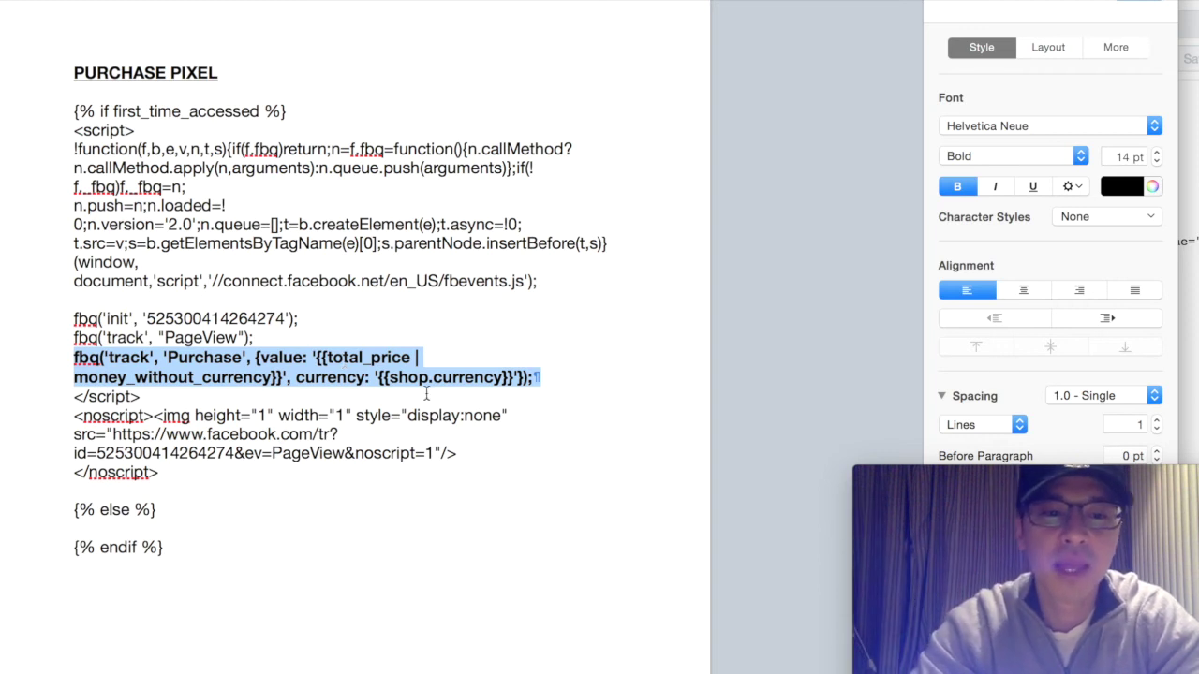
left_click(453, 375)
left_click_drag(550, 377, 53, 357)
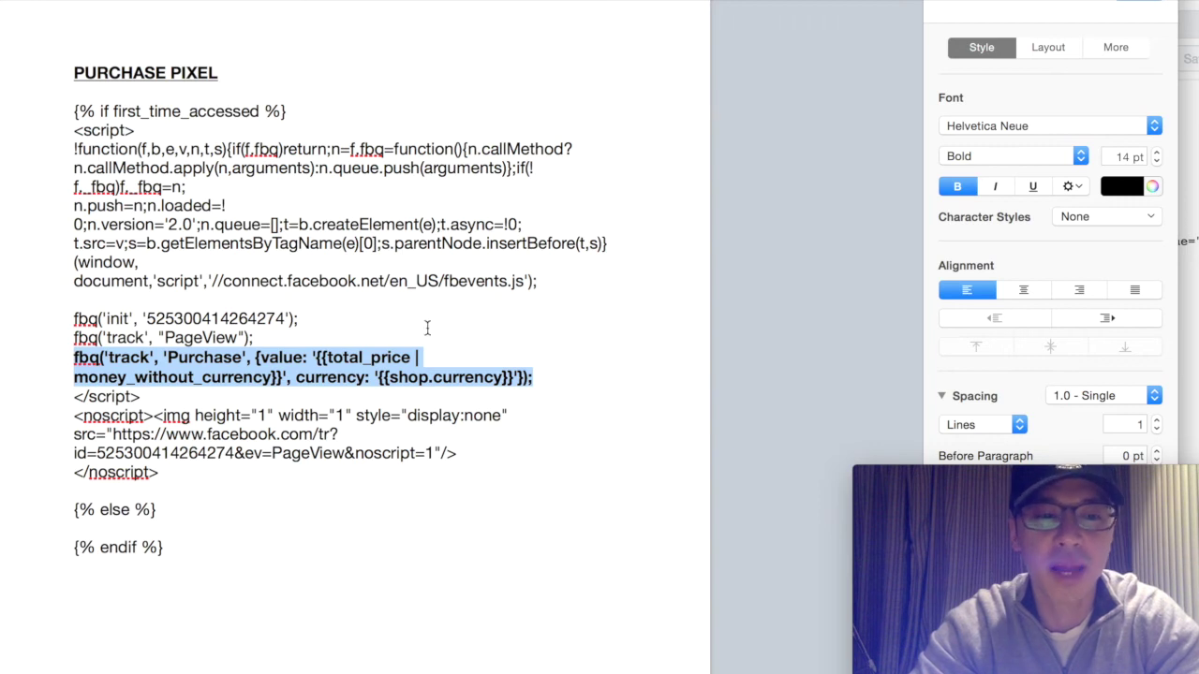
key("super+b")
left_click(345, 384)
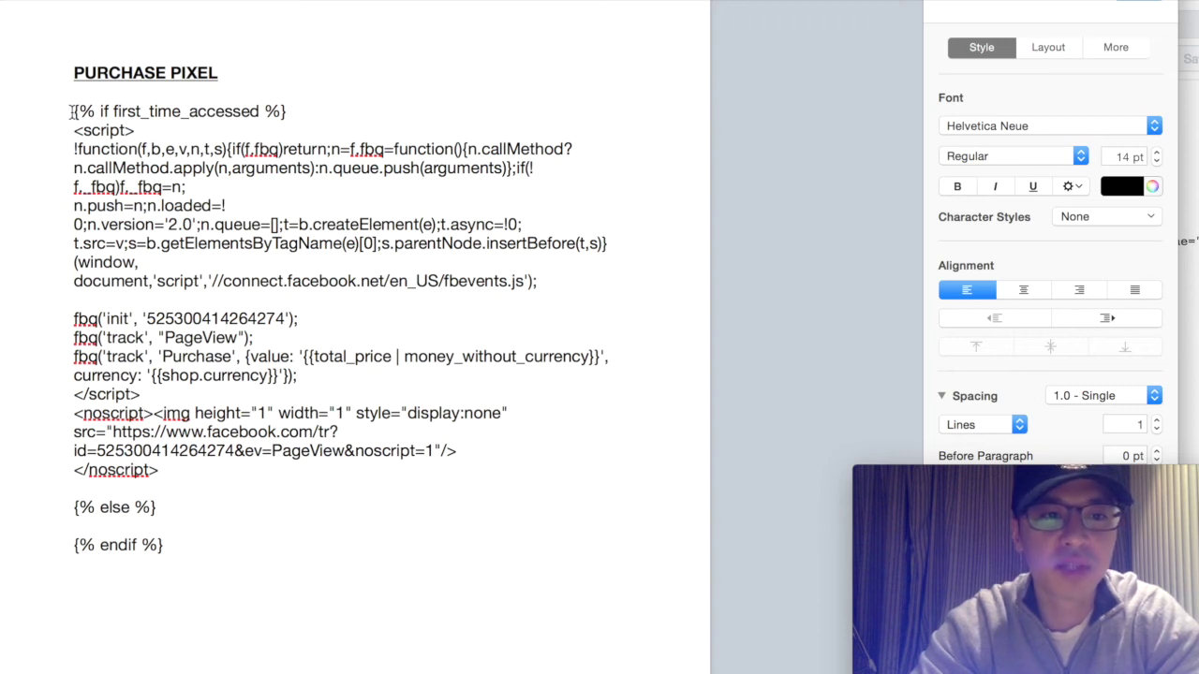
- Copy the whole purchase pixel block from {% if first_time_accessed %} to {% endif %} and switch back to Shopify
left_click_drag(65, 111, 373, 551)
key("super+c")
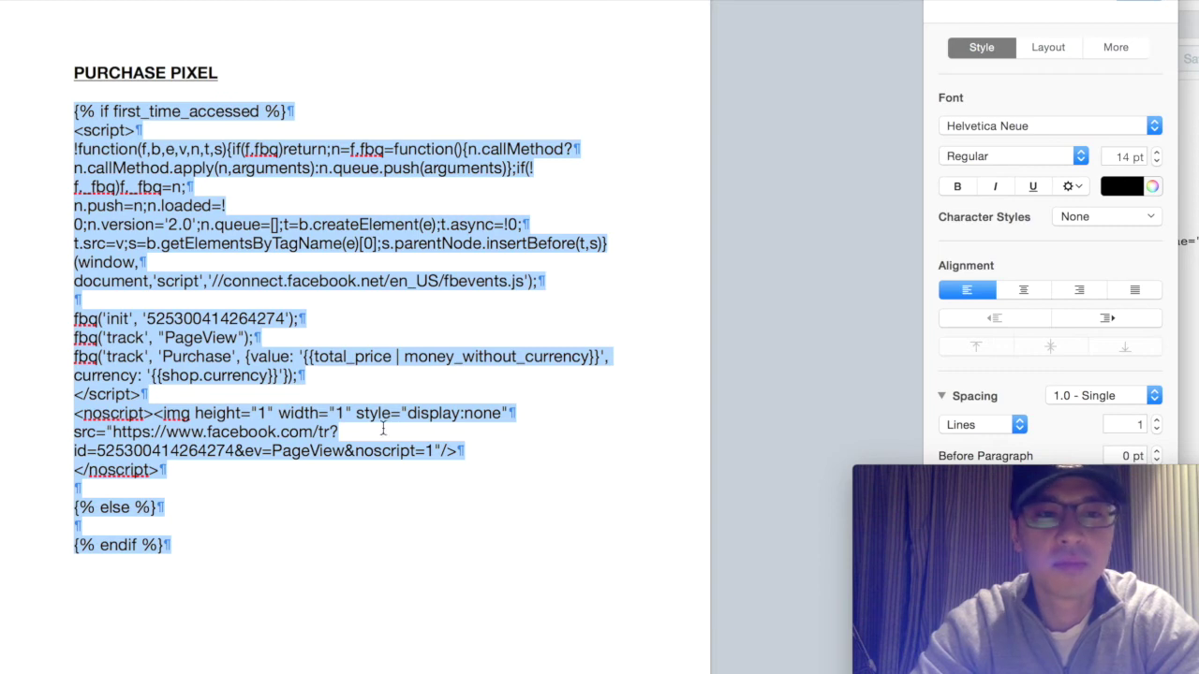
key("super+Tab")
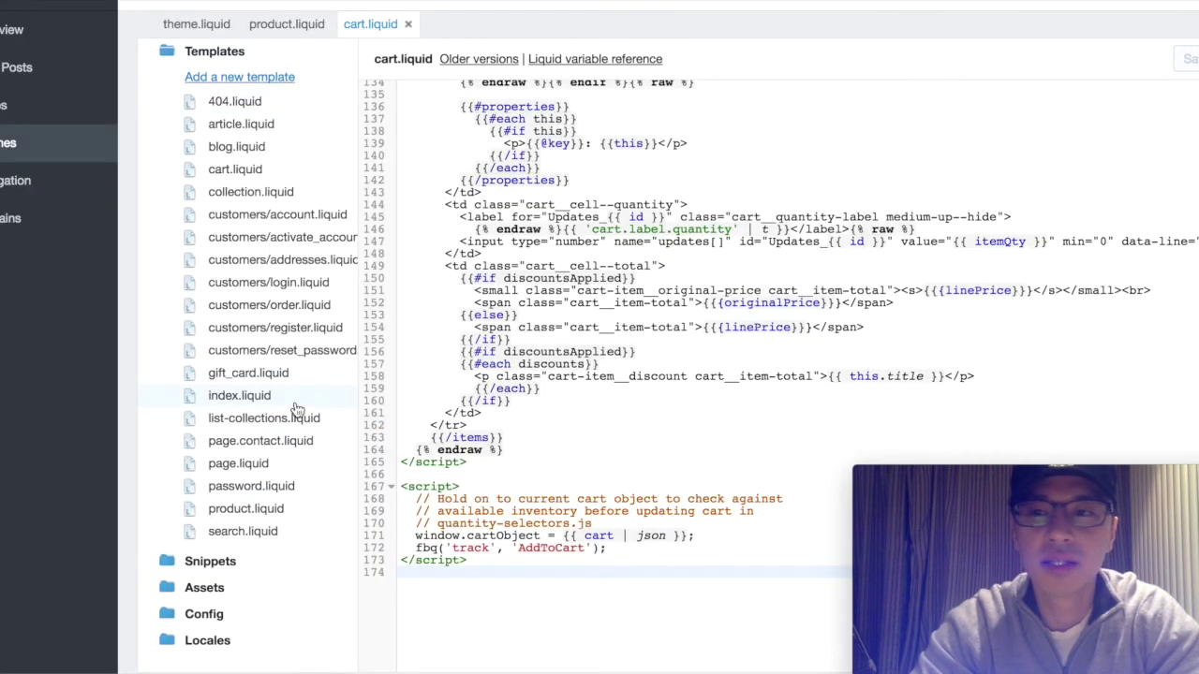
- Leave the theme files for the store's Checkout settings and go to the Additional content and scripts section under Order processing
scroll(296, 409, "up", 5)
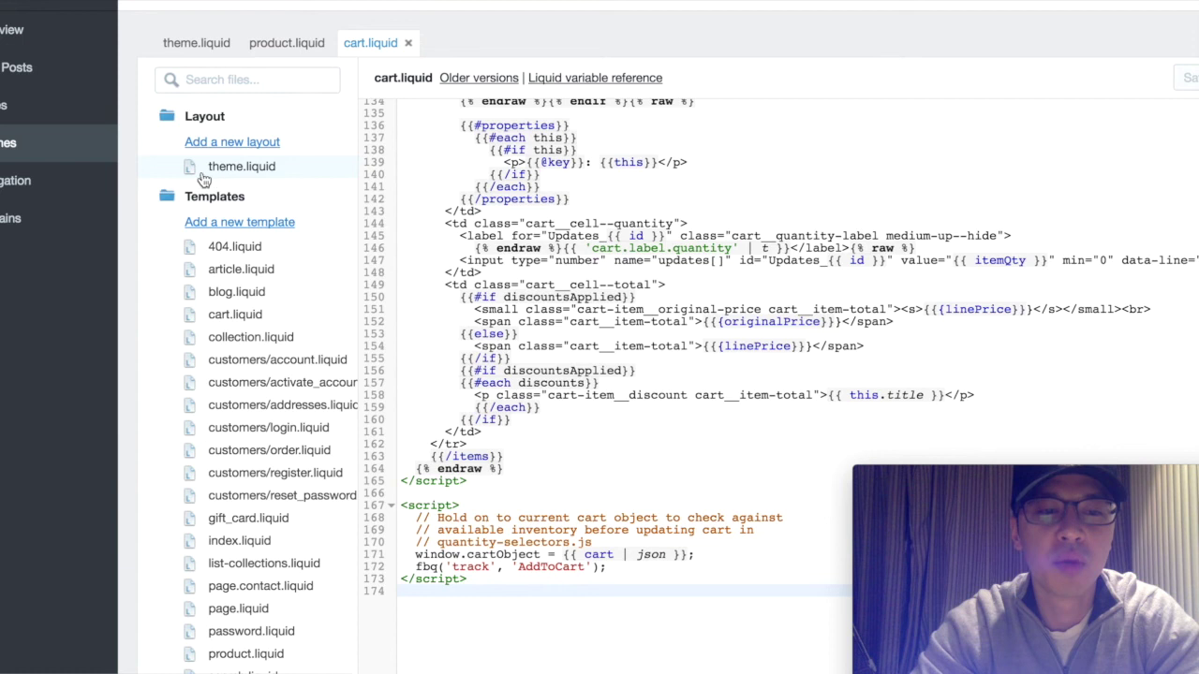
scroll(203, 178, "down", 5)
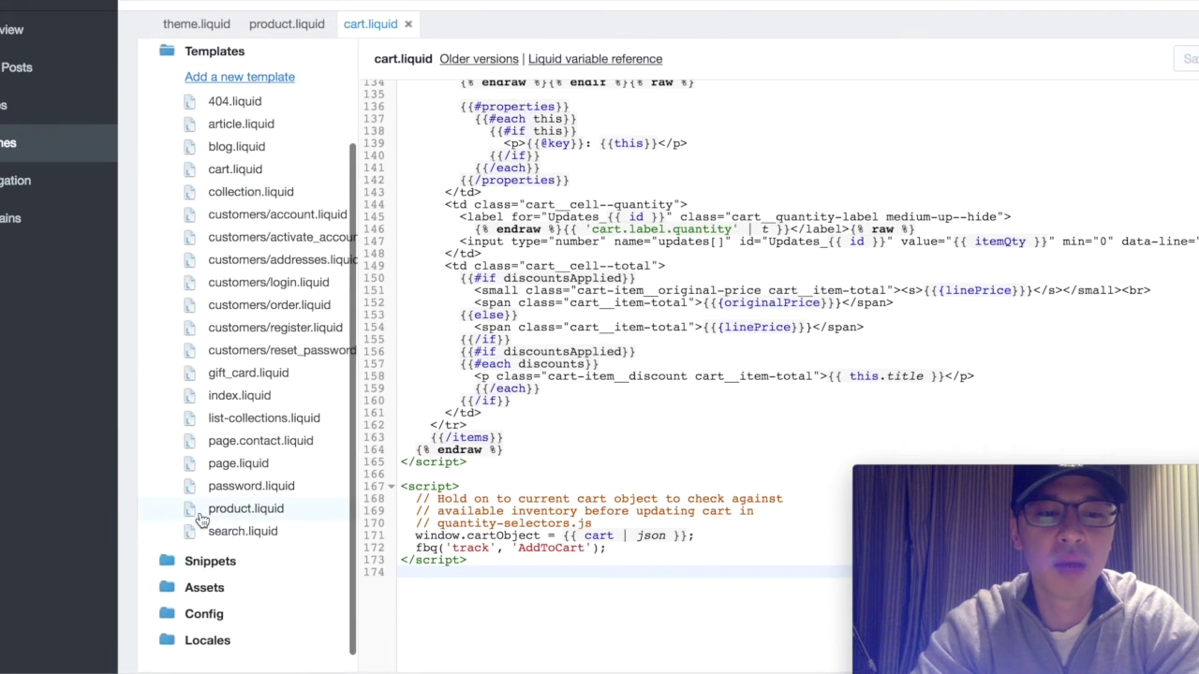
scroll(218, 520, "up", 1)
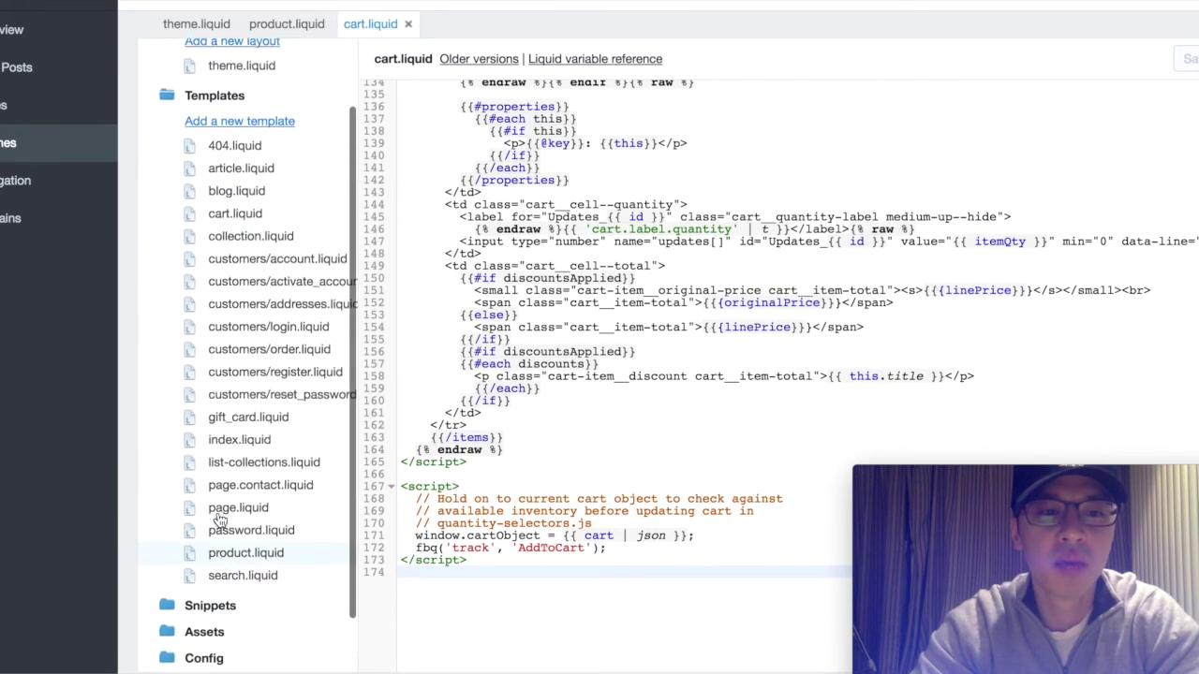
scroll(219, 520, "up", 1)
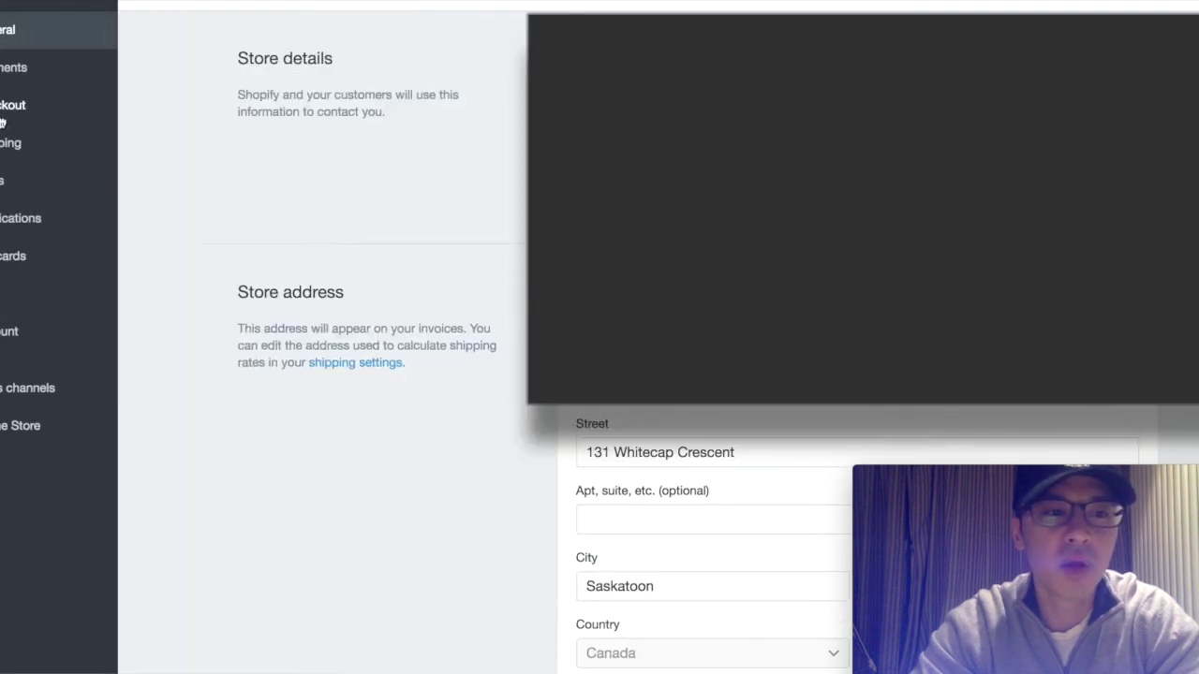
left_click(12, 109)
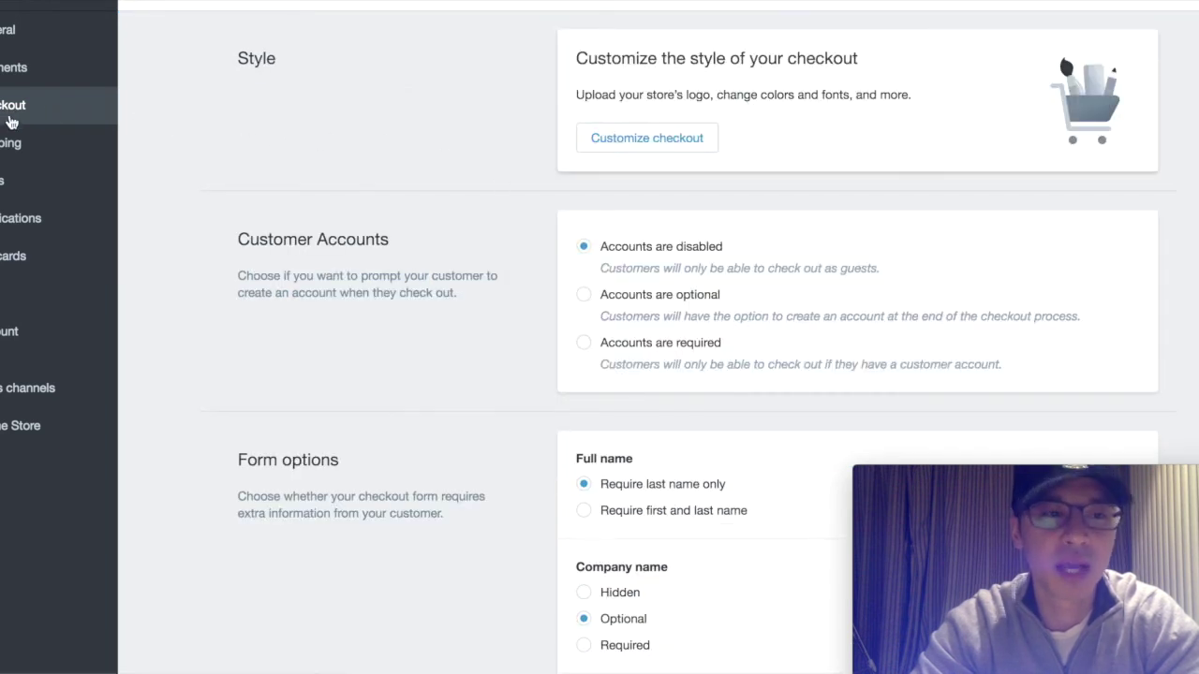
scroll(532, 218, "down", 5)
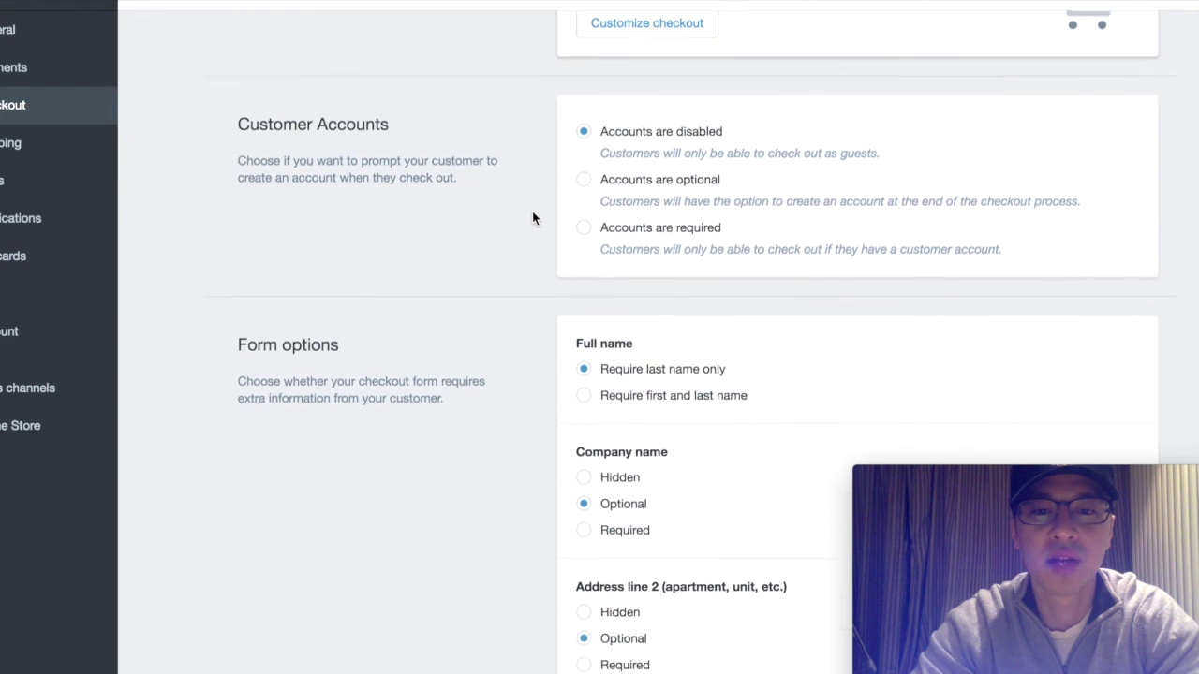
scroll(532, 218, "down", 10)
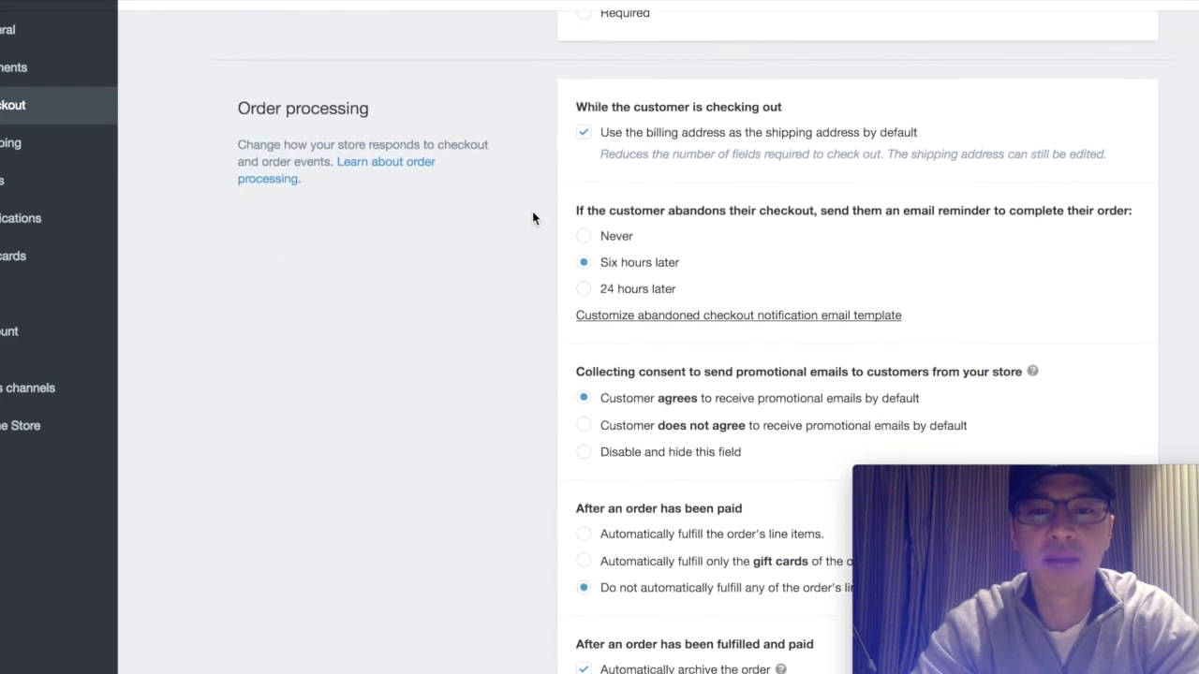
scroll(532, 219, "down", 3)
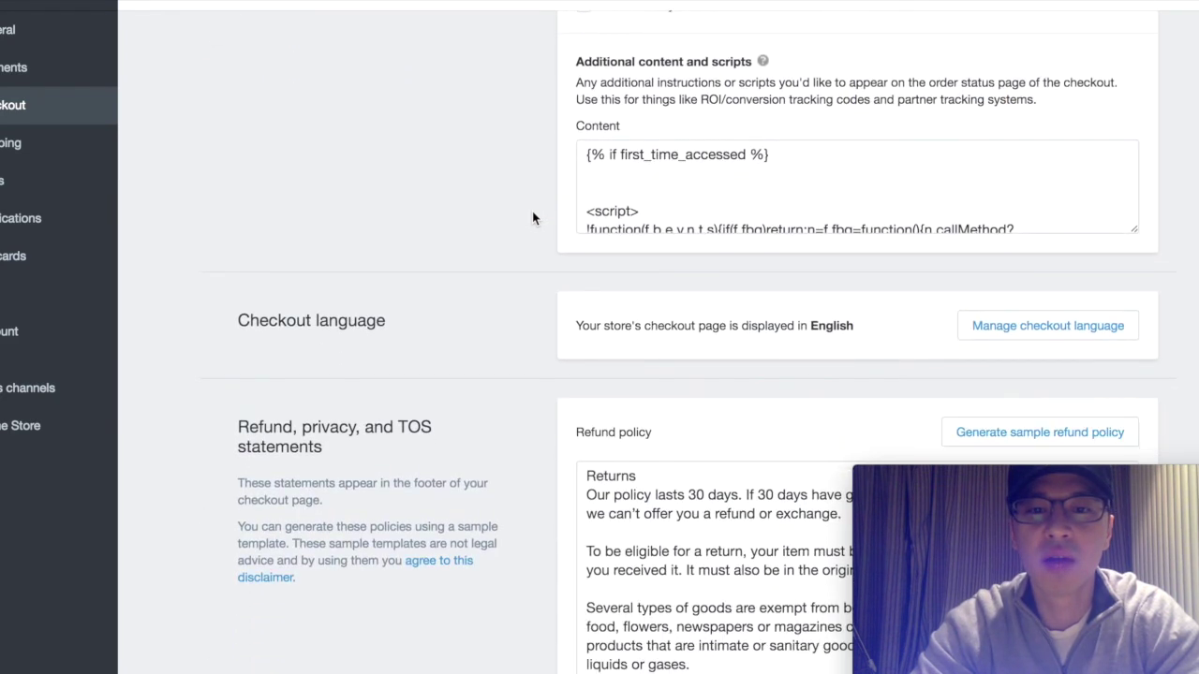
- Clear the existing script from the Additional content and scripts Content box and enlarge the box
mouse_move(761, 62)
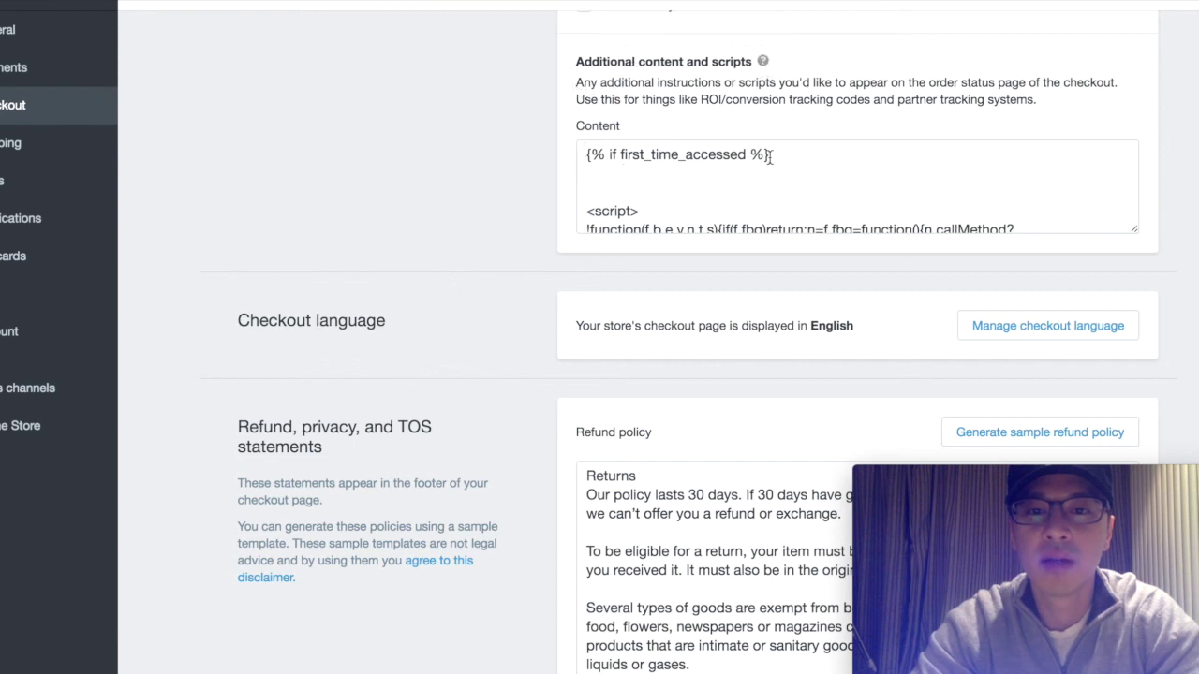
left_click(847, 161)
key("ctrl+a")
key("BackSpace")
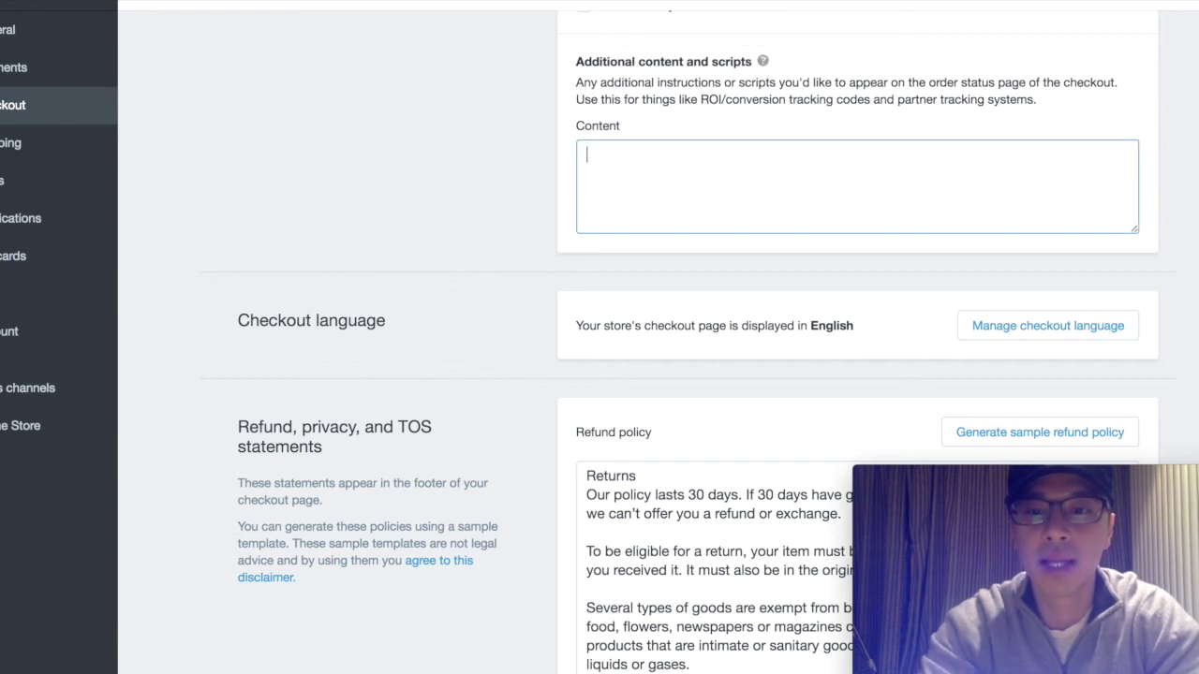
left_click_drag(1136, 234, 971, 589)
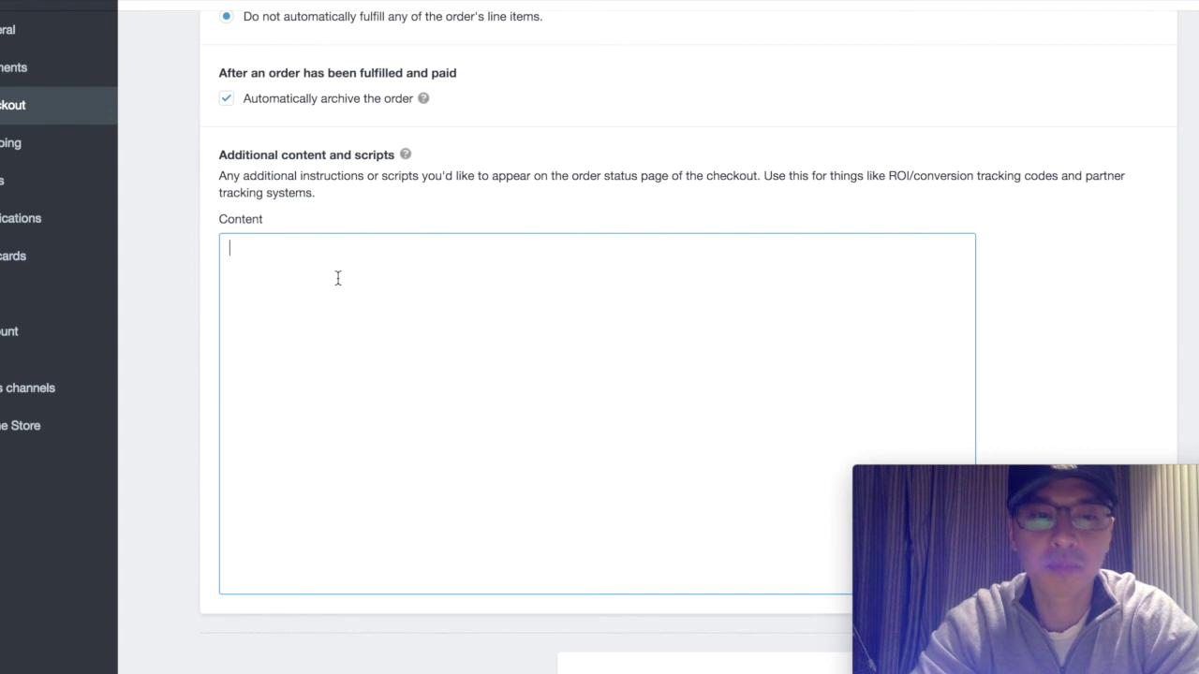
- Paste the copied purchase pixel code into the Content box and check it from {% if first_time_accessed %} to {% endif %}
key("super+v")
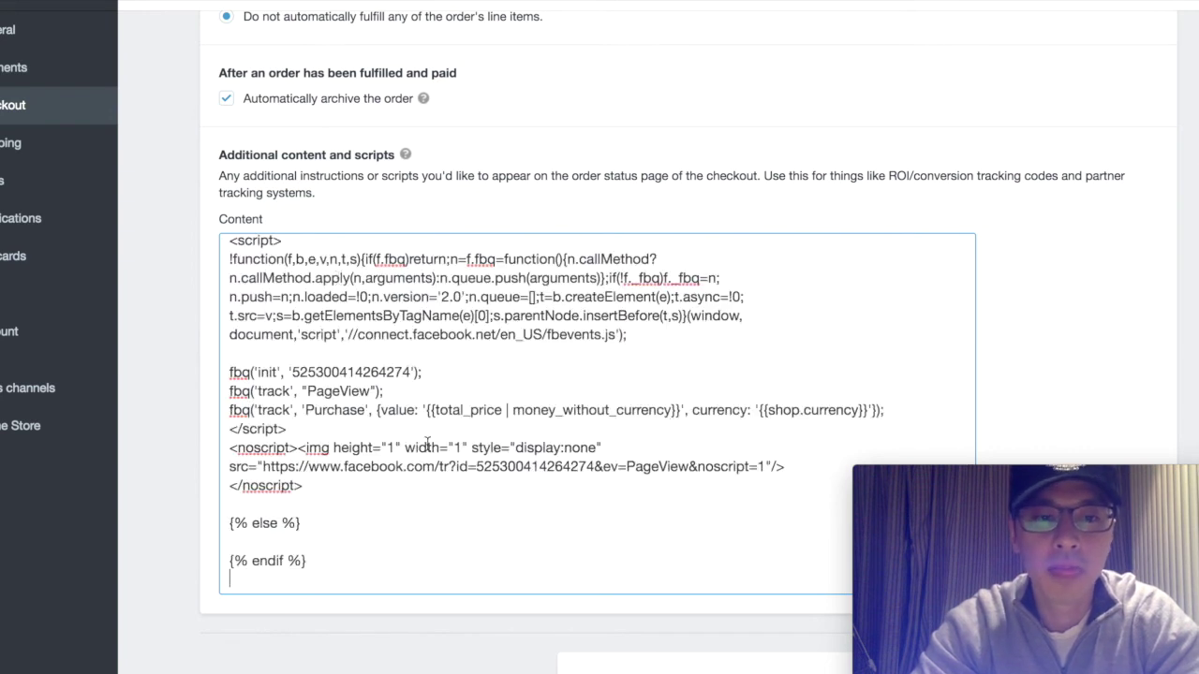
scroll(310, 516, "up", 3)
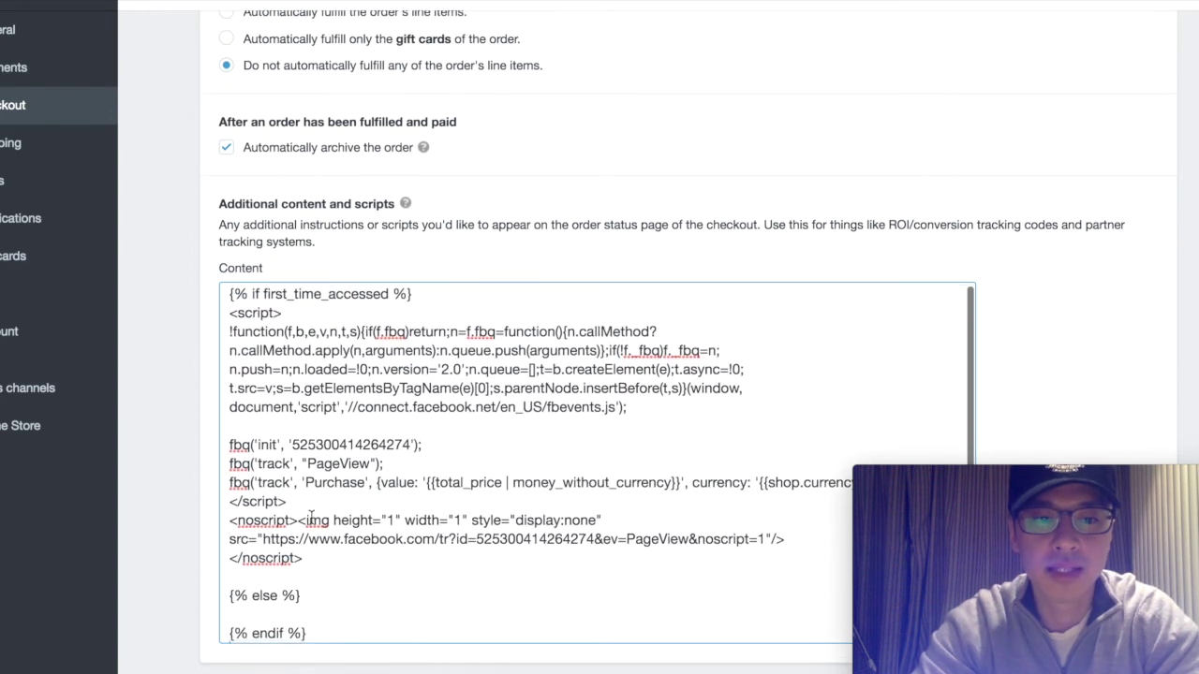
scroll(310, 516, "down", 3)
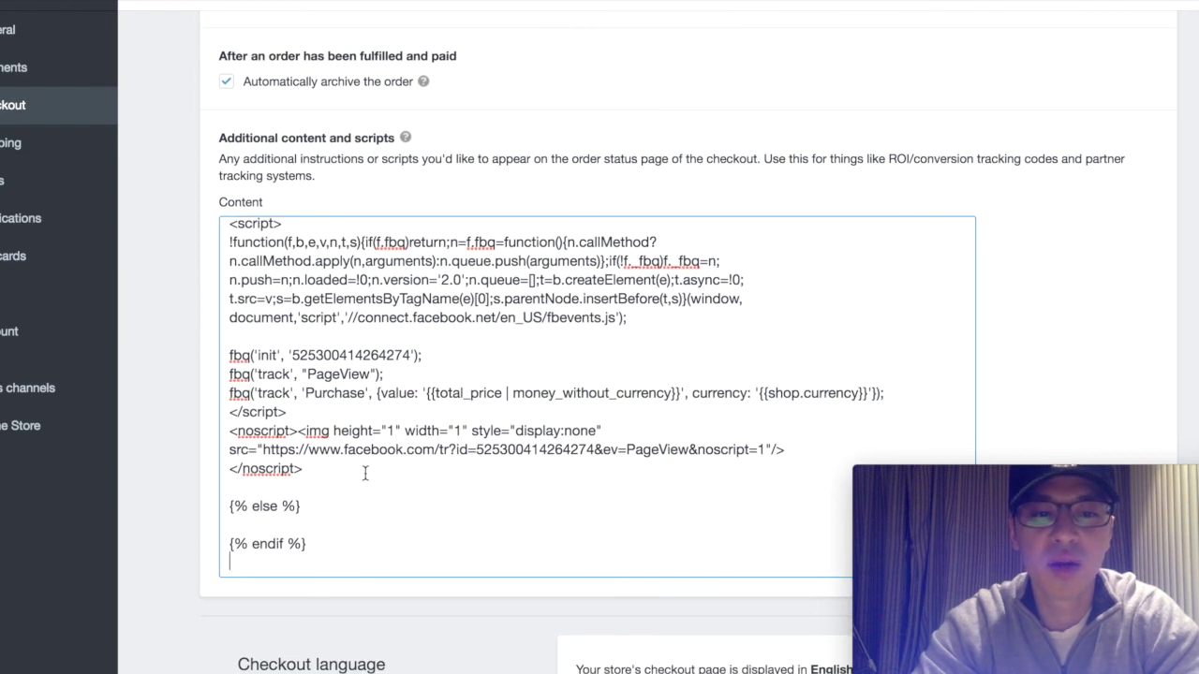
scroll(359, 480, "up", 3)
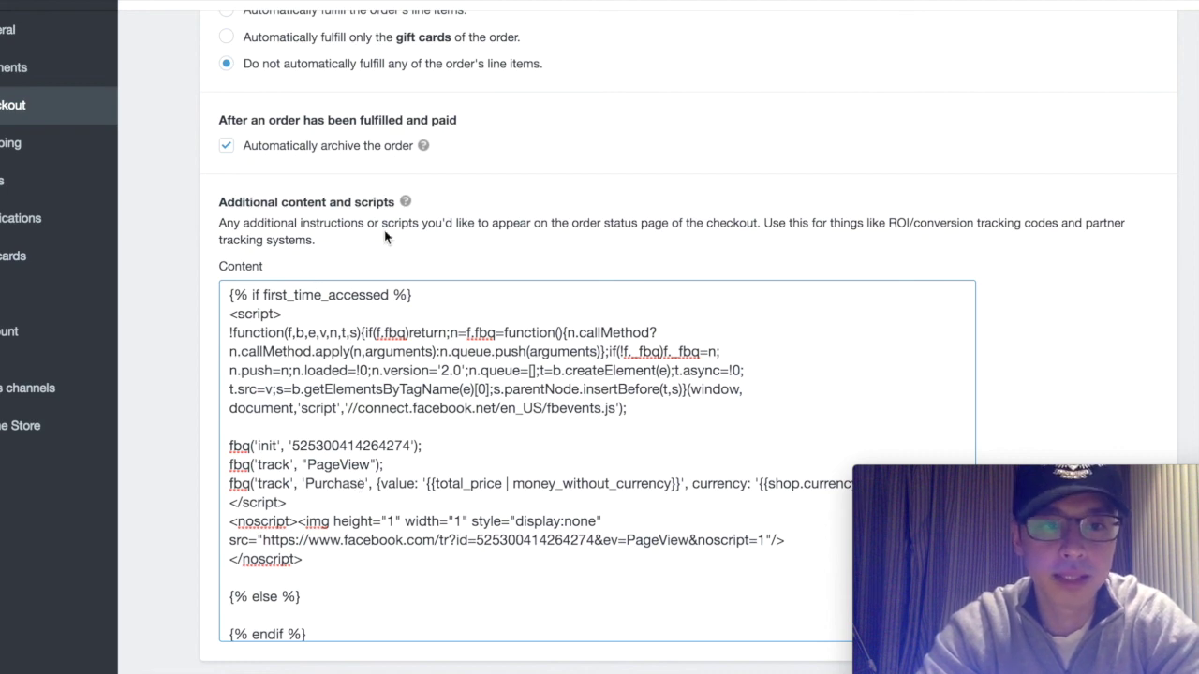
scroll(192, 401, "down", 5)
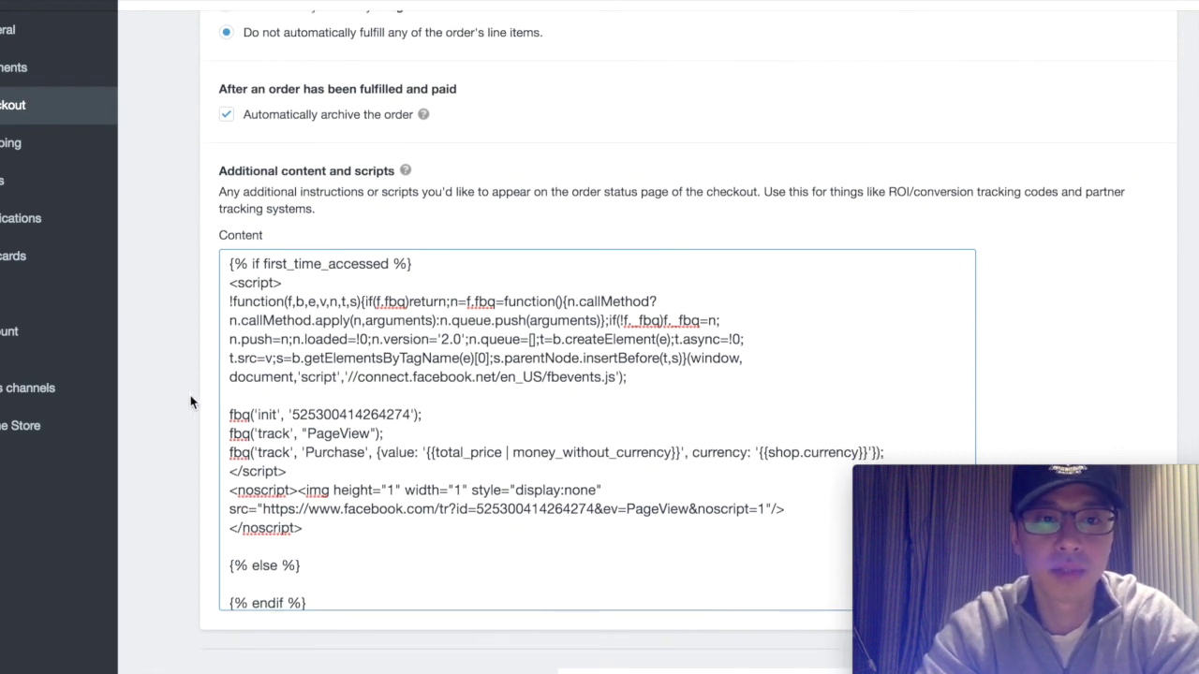
scroll(210, 424, "down", 5)
scroll(209, 424, "up", 20)
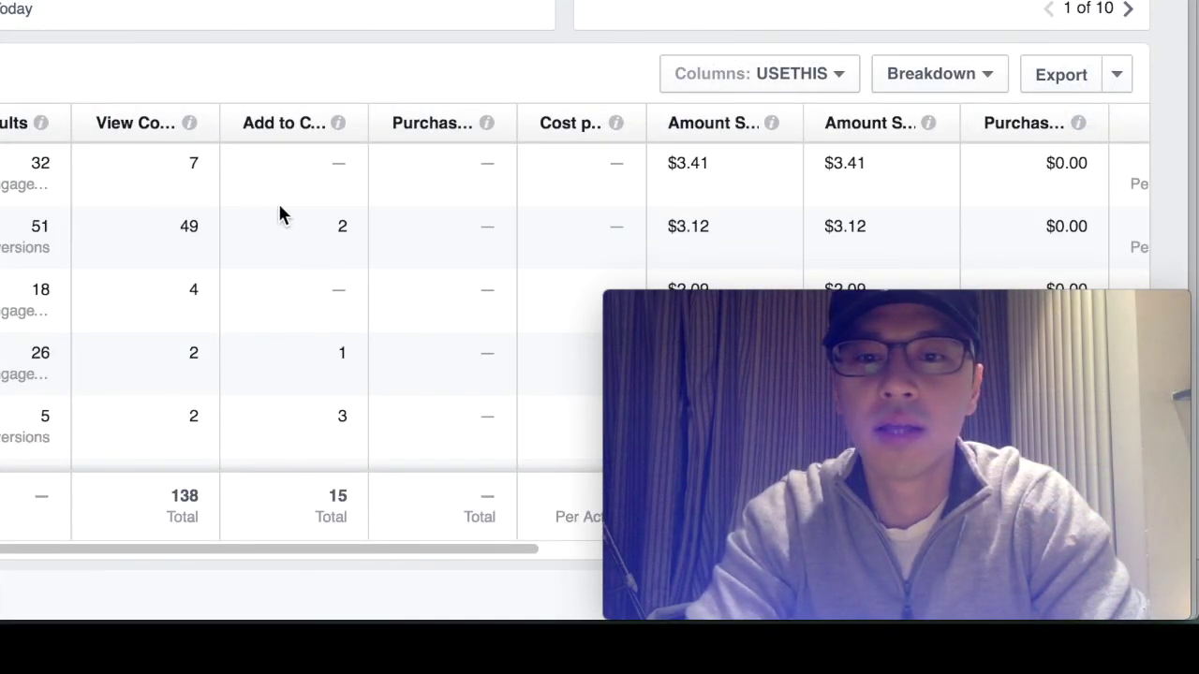
- In the Facebook Ads Manager results table, read the descriptions of the content views, Adds to Cart, purchases and Purchases Conversion Value columns
left_click(188, 124)
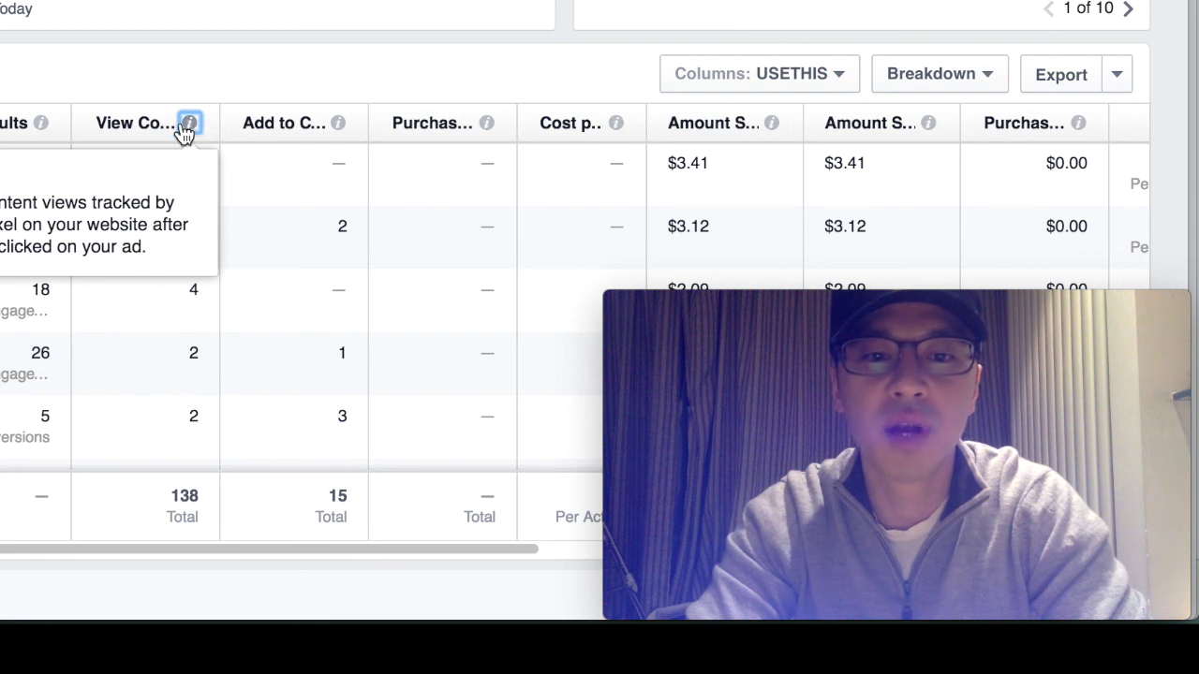
mouse_move(339, 131)
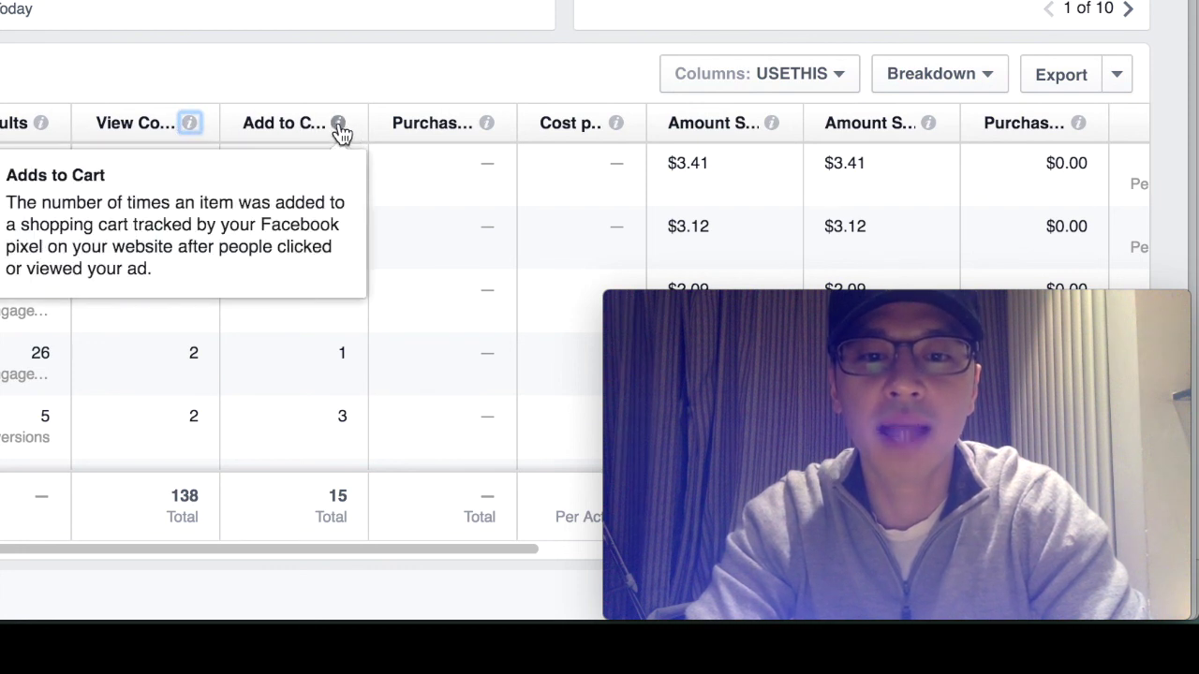
mouse_move(489, 131)
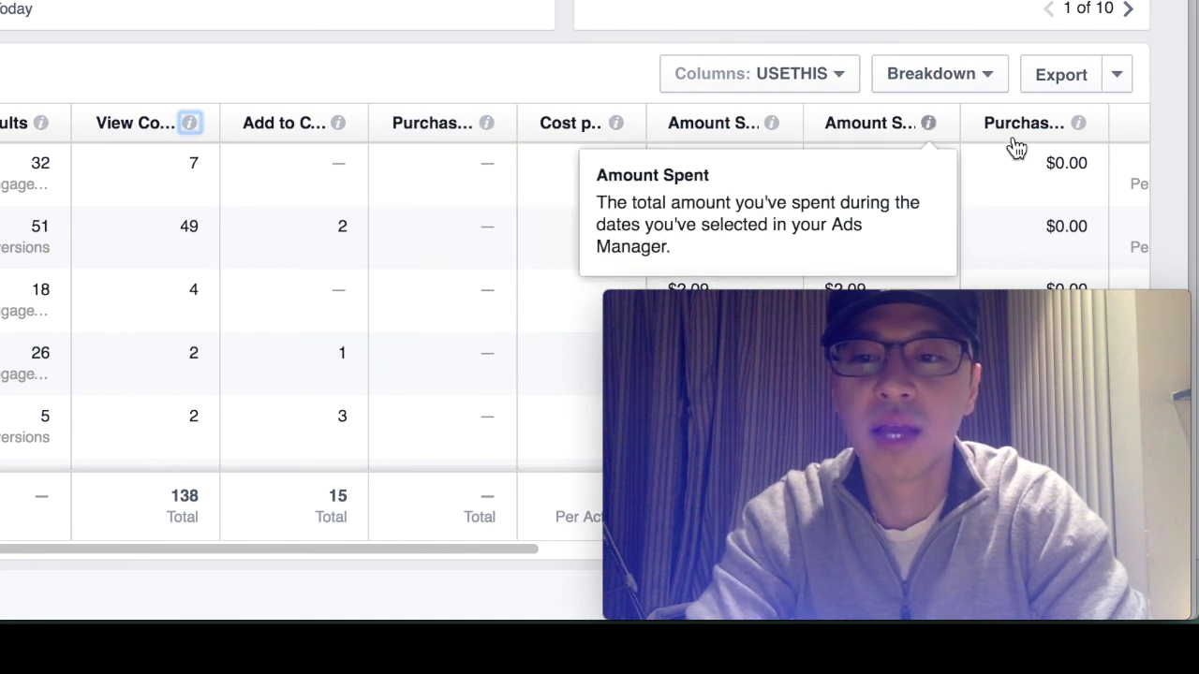
mouse_move(1079, 132)
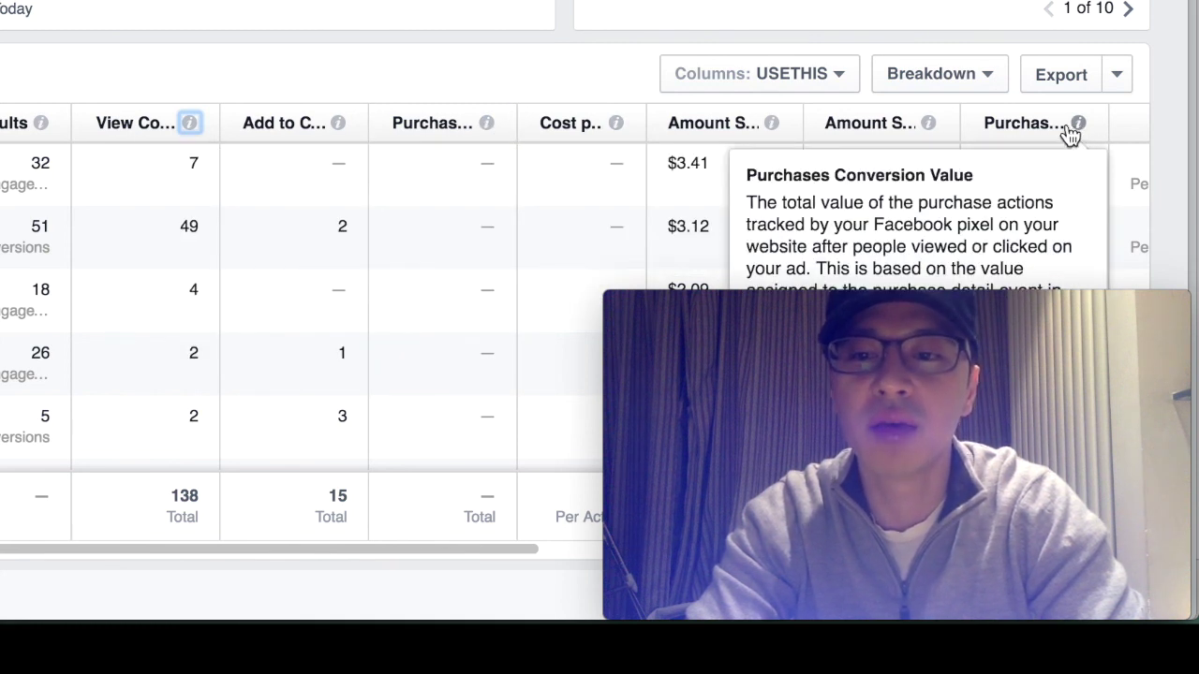
- Examine the first row's purchases, Purchases Conversion Value and Adds to Cart entries in the results table
left_click_drag(482, 163, 530, 164)
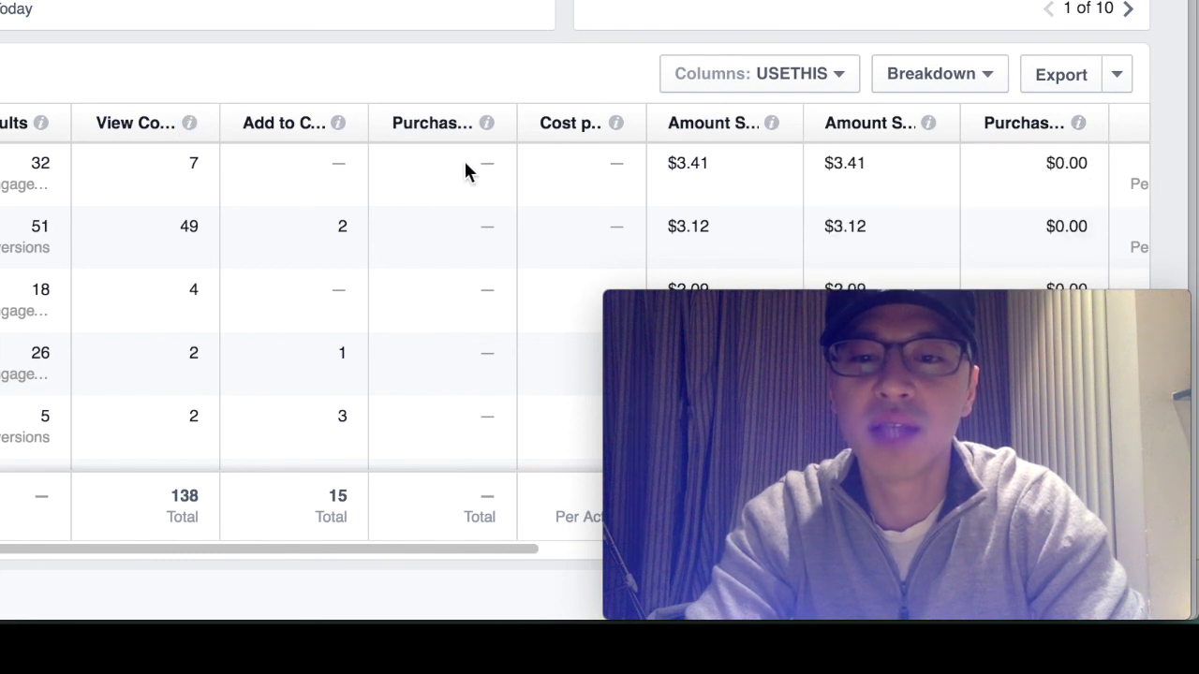
left_click_drag(1046, 165, 1093, 167)
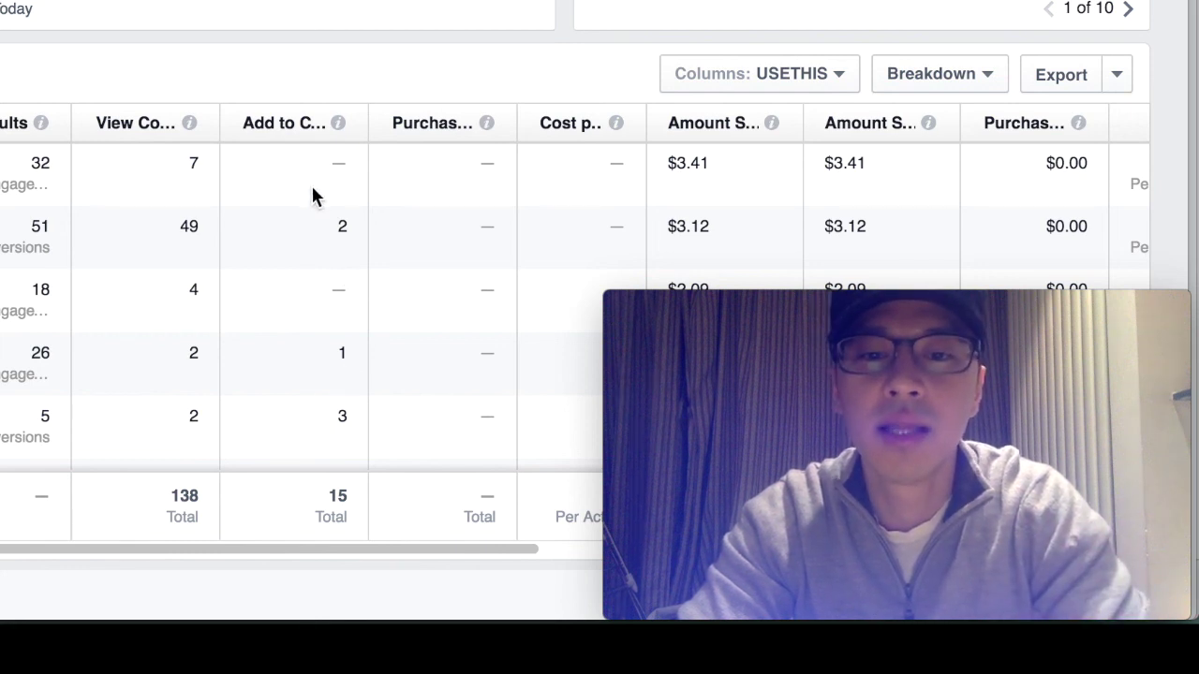
left_click_drag(268, 162, 396, 177)
left_click(398, 176)
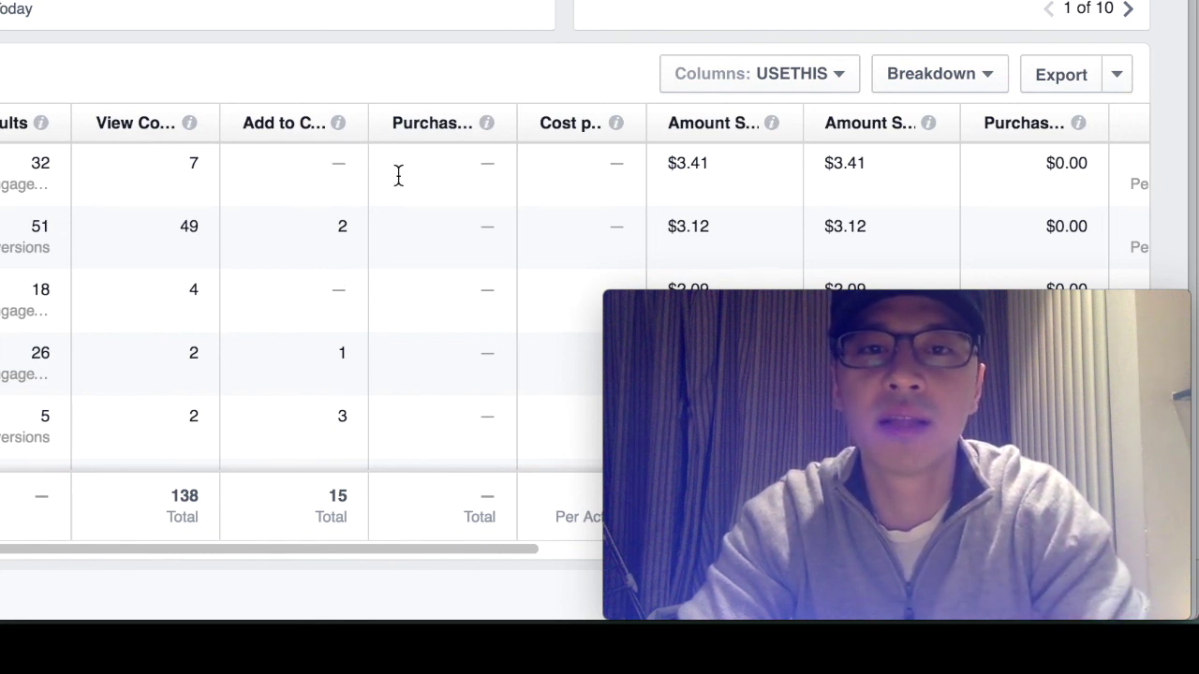